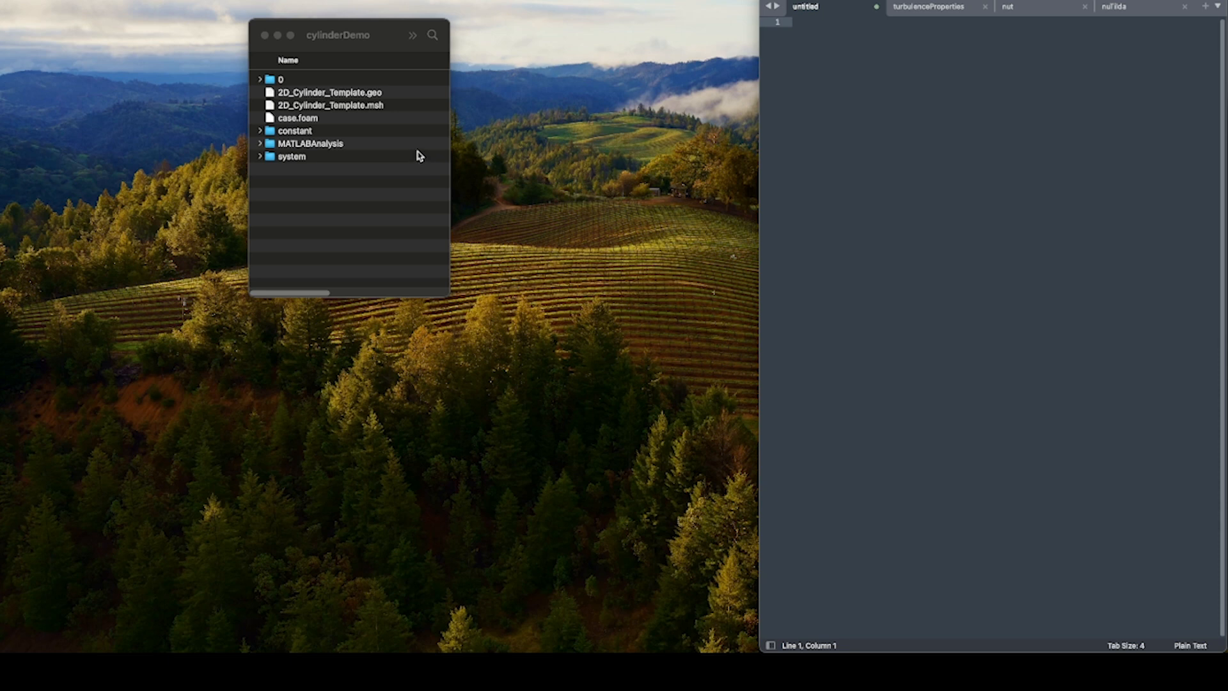
Open the turbulenceProperties file from the constant folder in the text editor and check its RASModel entry.
left_click(260, 131)
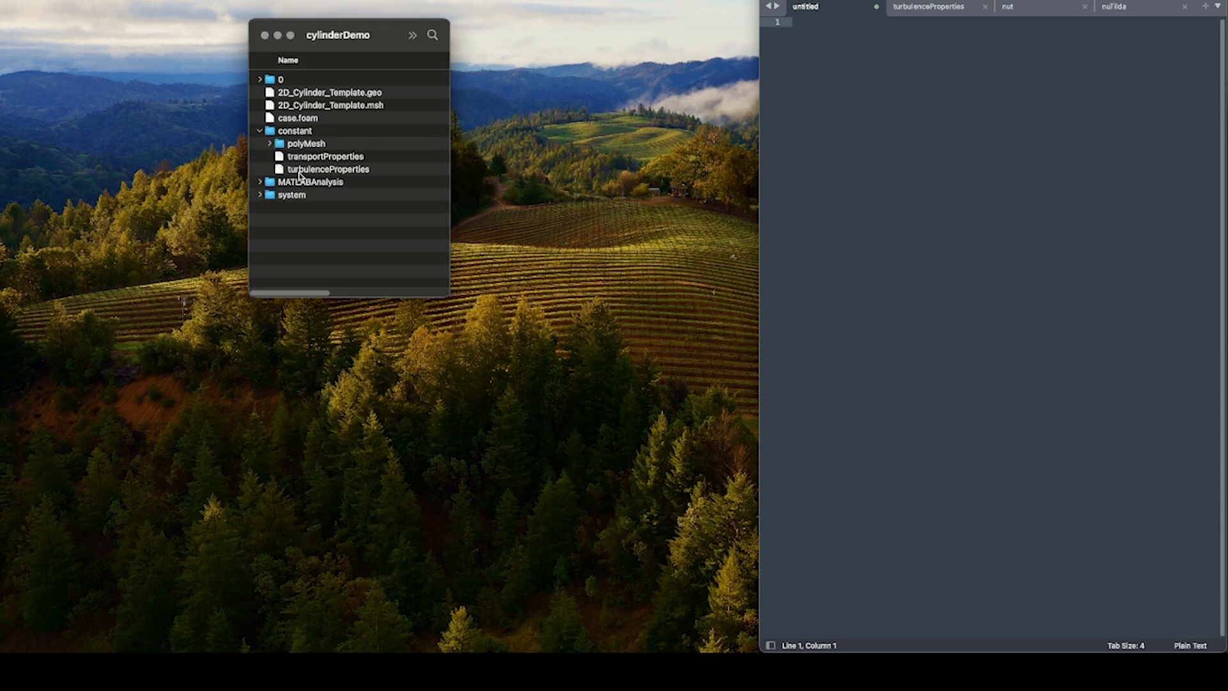
left_click_drag(299, 175, 933, 151)
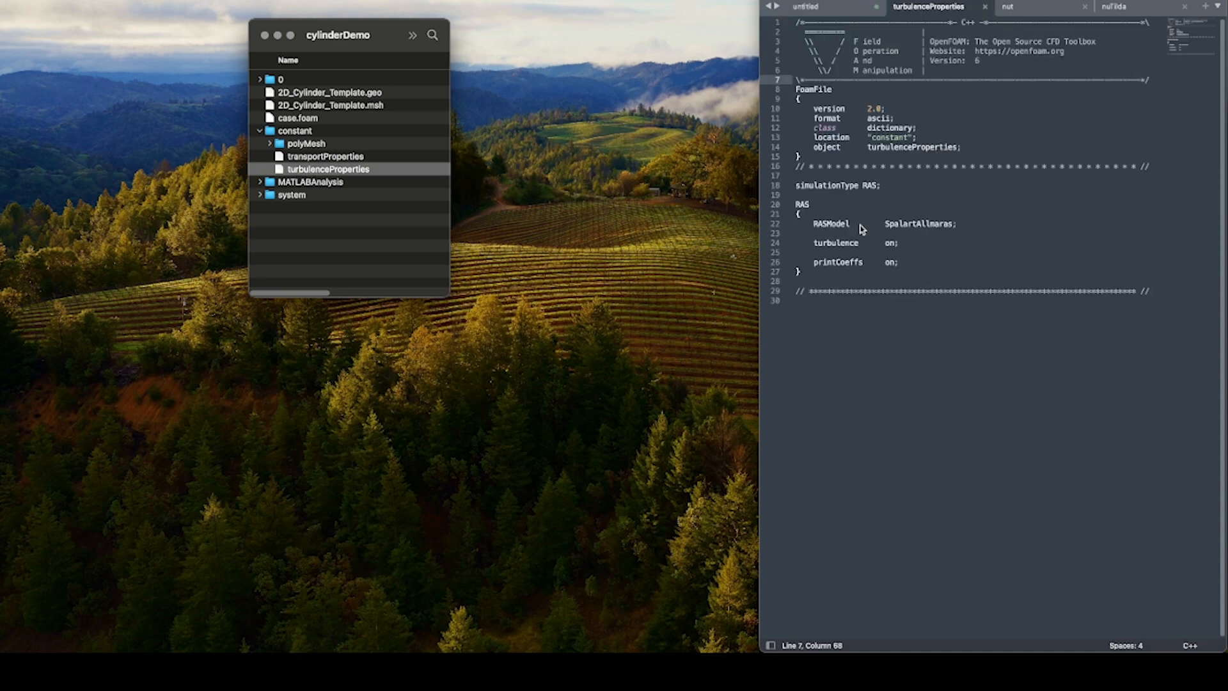
left_click_drag(884, 224, 953, 220)
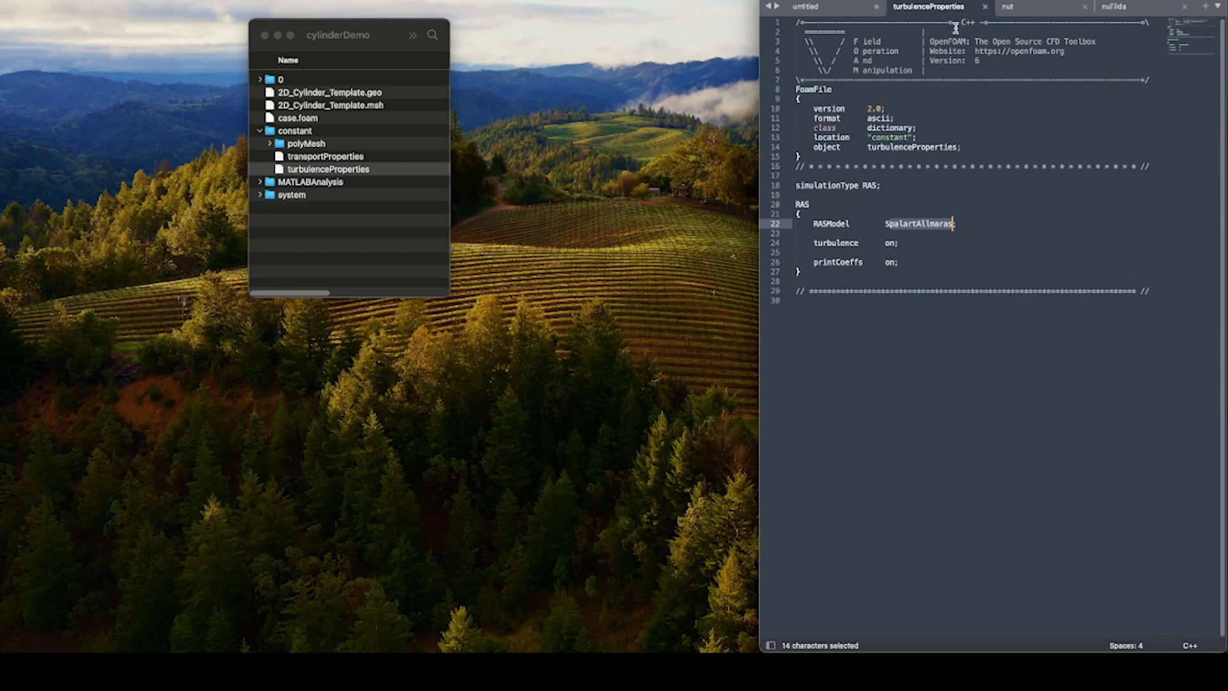
left_click(835, 9)
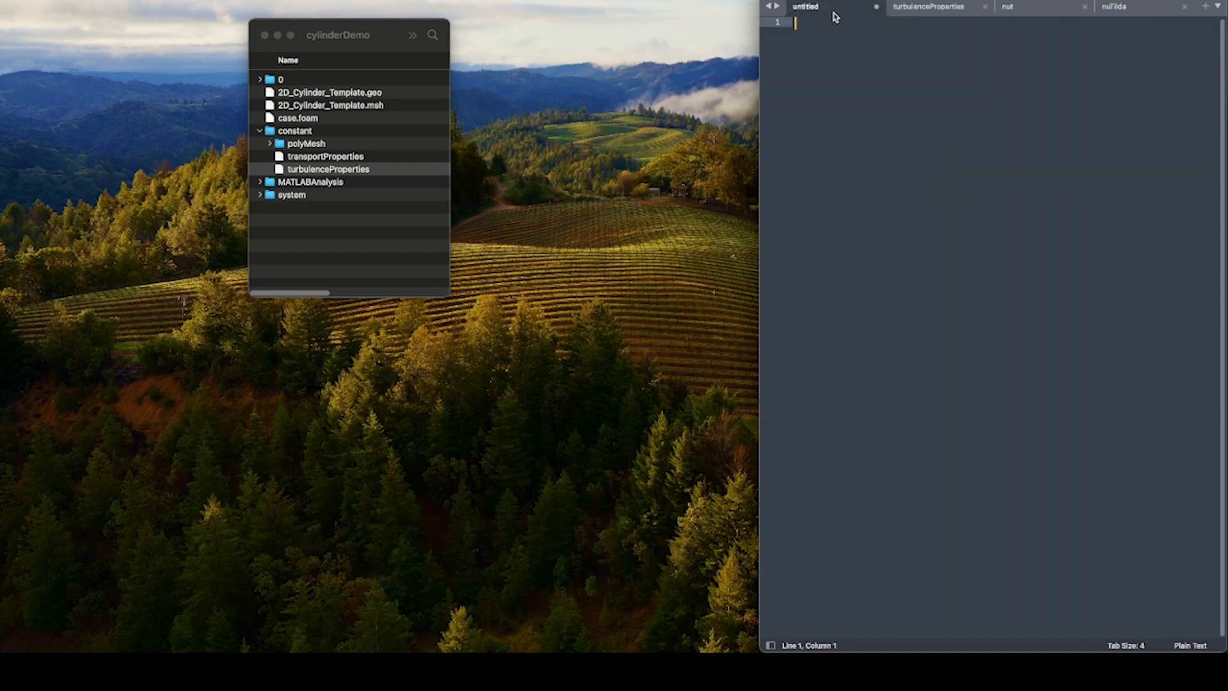
Collapse the constant folder, expand the 0 folder and go through its U, p, nut and nuTilda files.
left_click(260, 130)
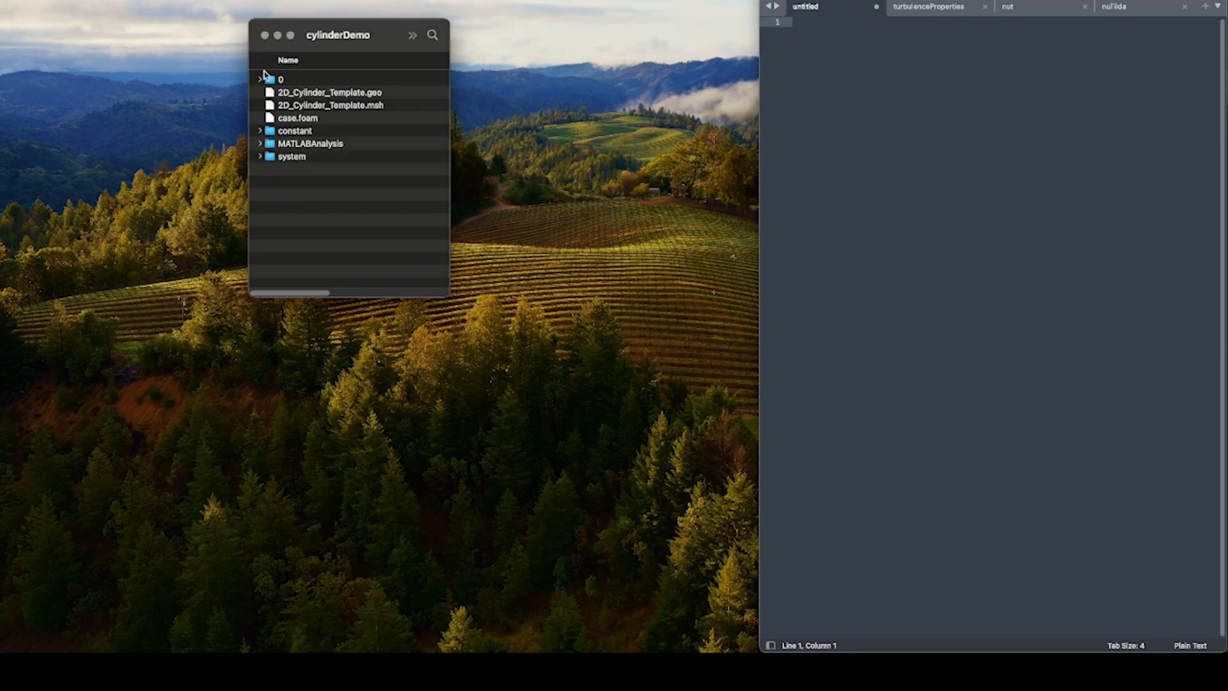
left_click(260, 79)
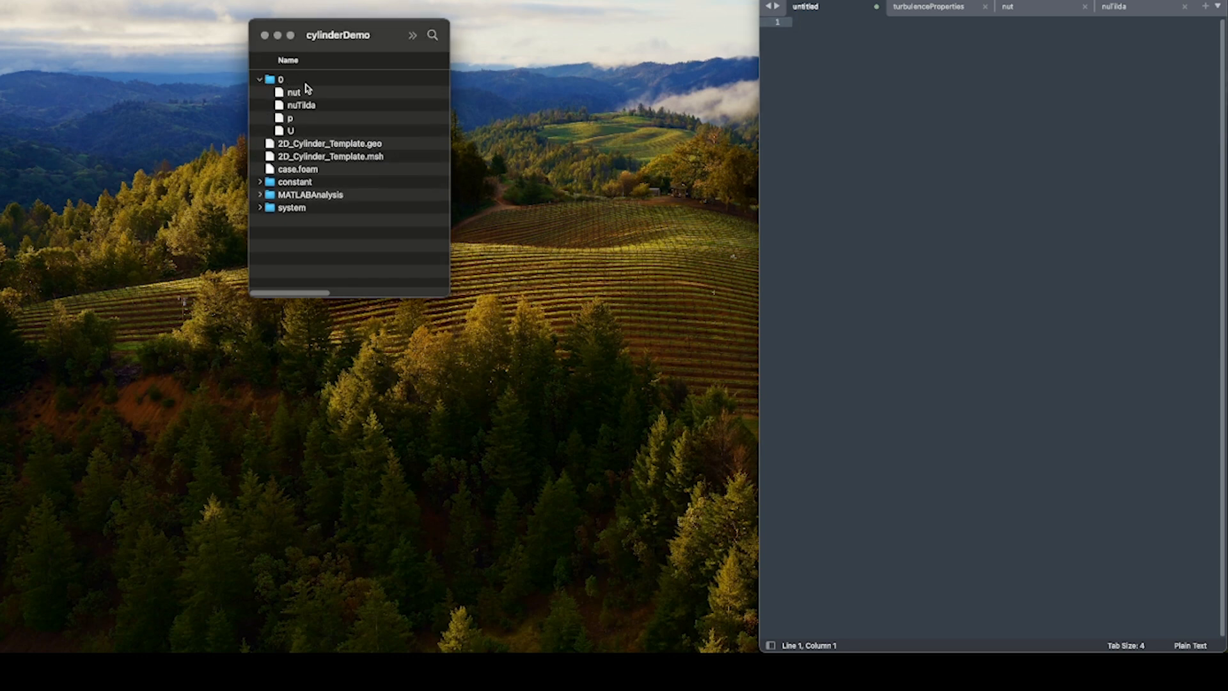
left_click(310, 132)
left_click(306, 116)
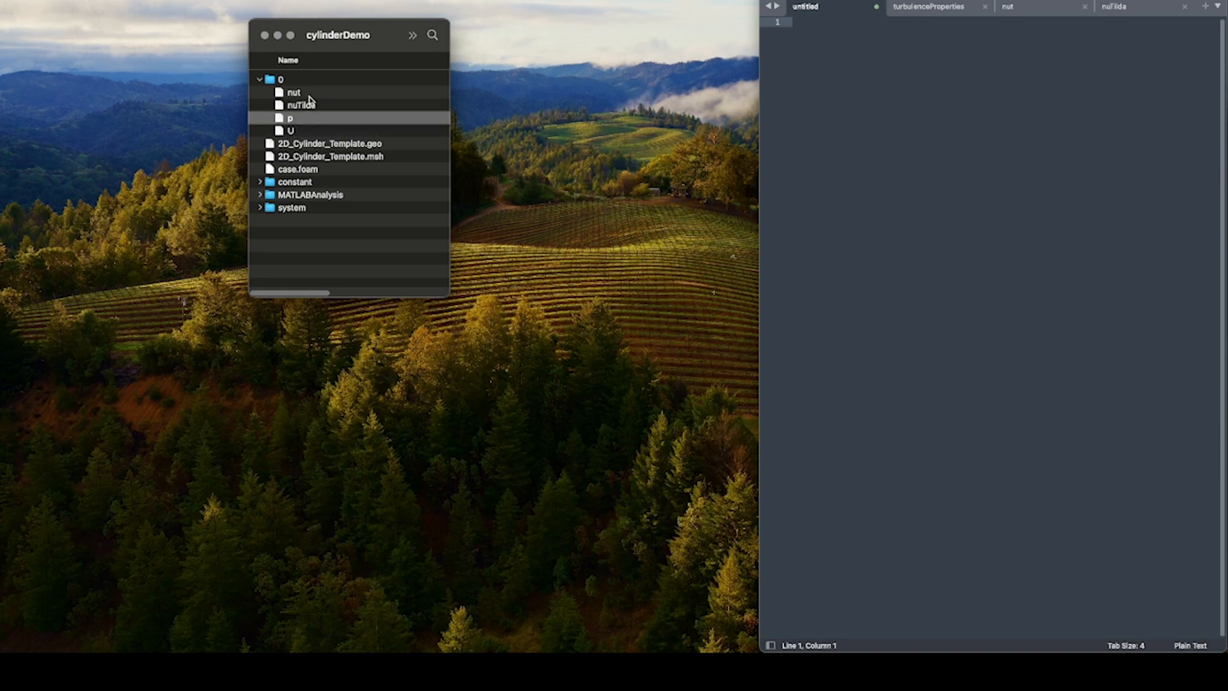
left_click(308, 94)
left_click(314, 108)
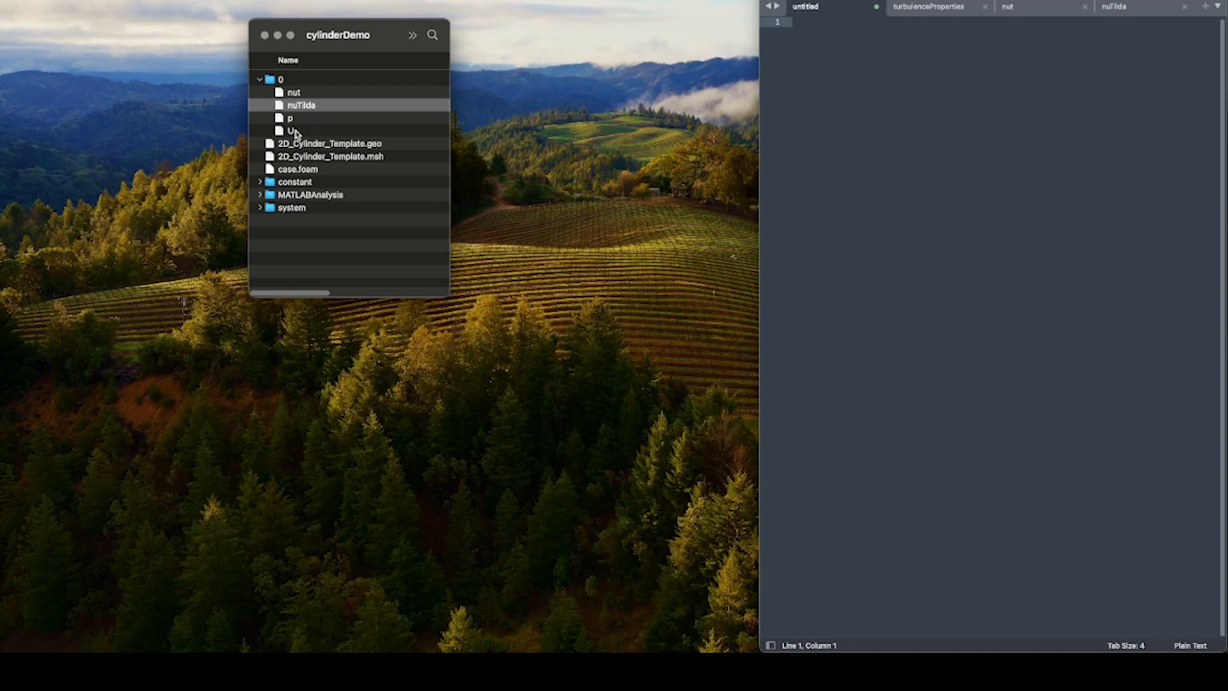
left_click(296, 132)
left_click(297, 122)
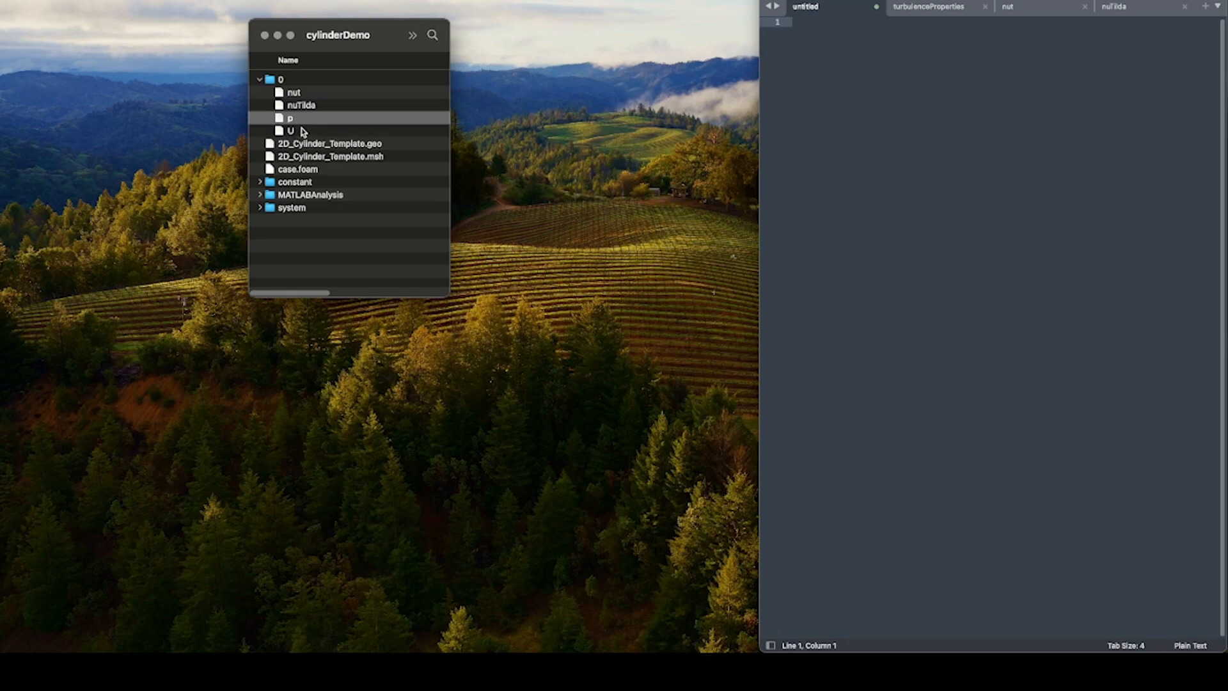
left_click(301, 95)
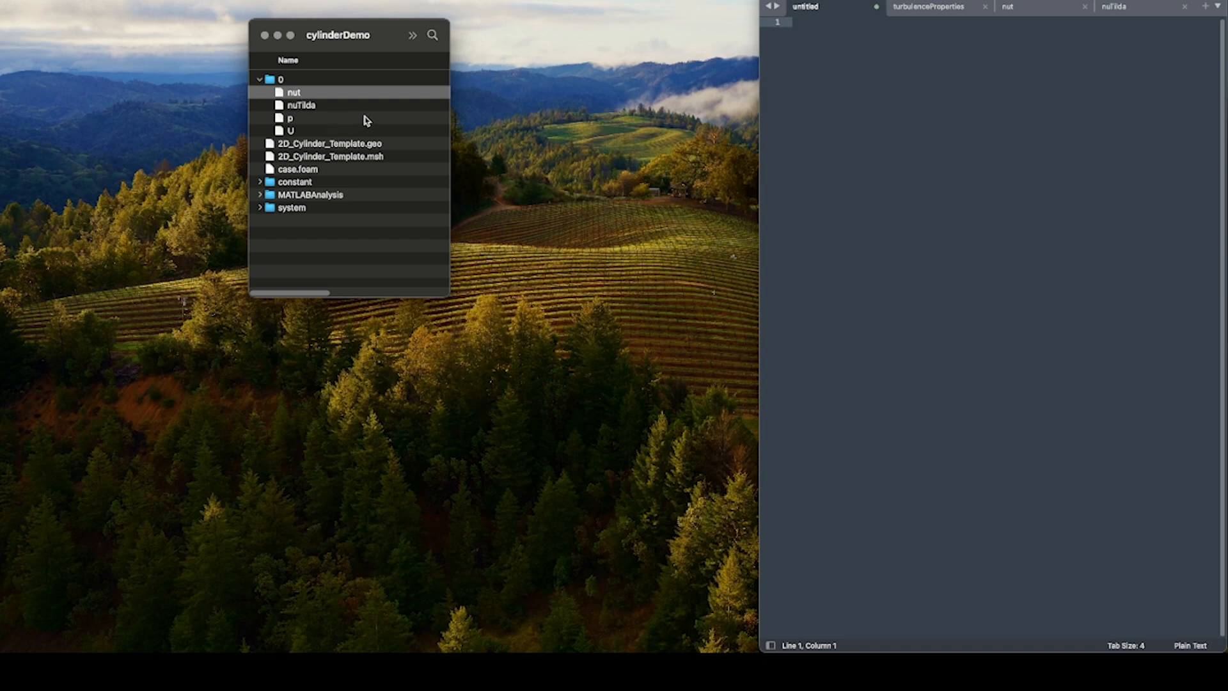
left_click(306, 110)
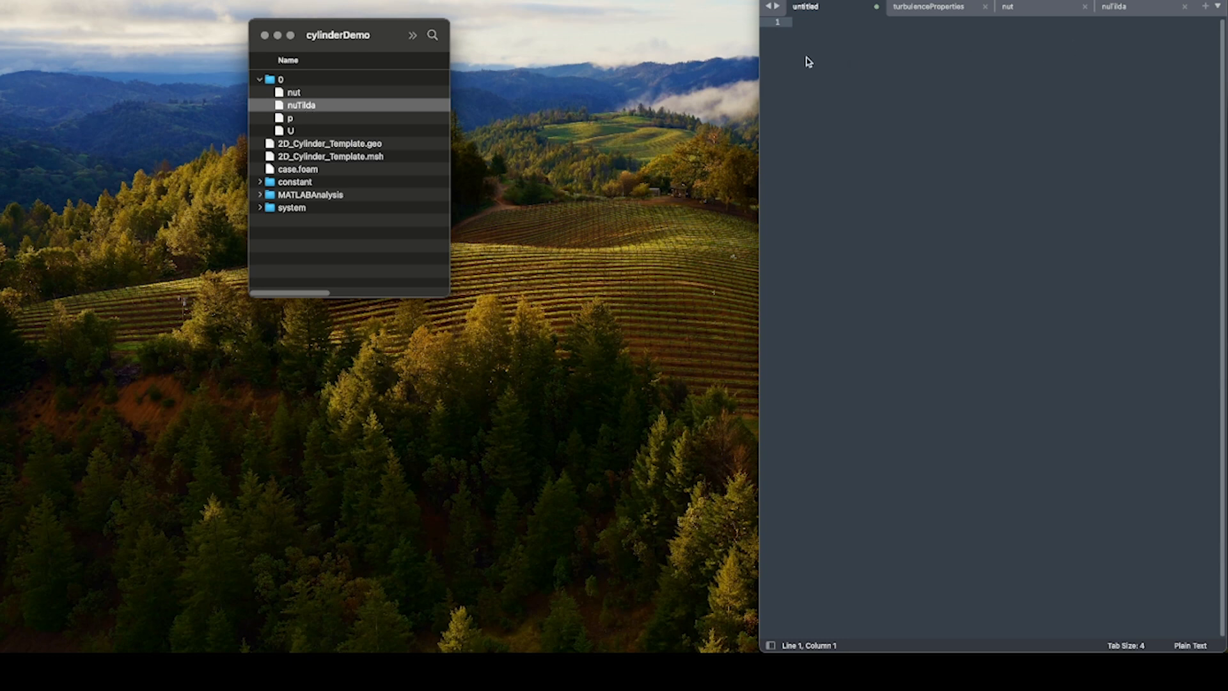
Open nuTilda and nut from the 0 folder in the text editor and go through the boundary patch names in nut.
left_click_drag(308, 108, 967, 181)
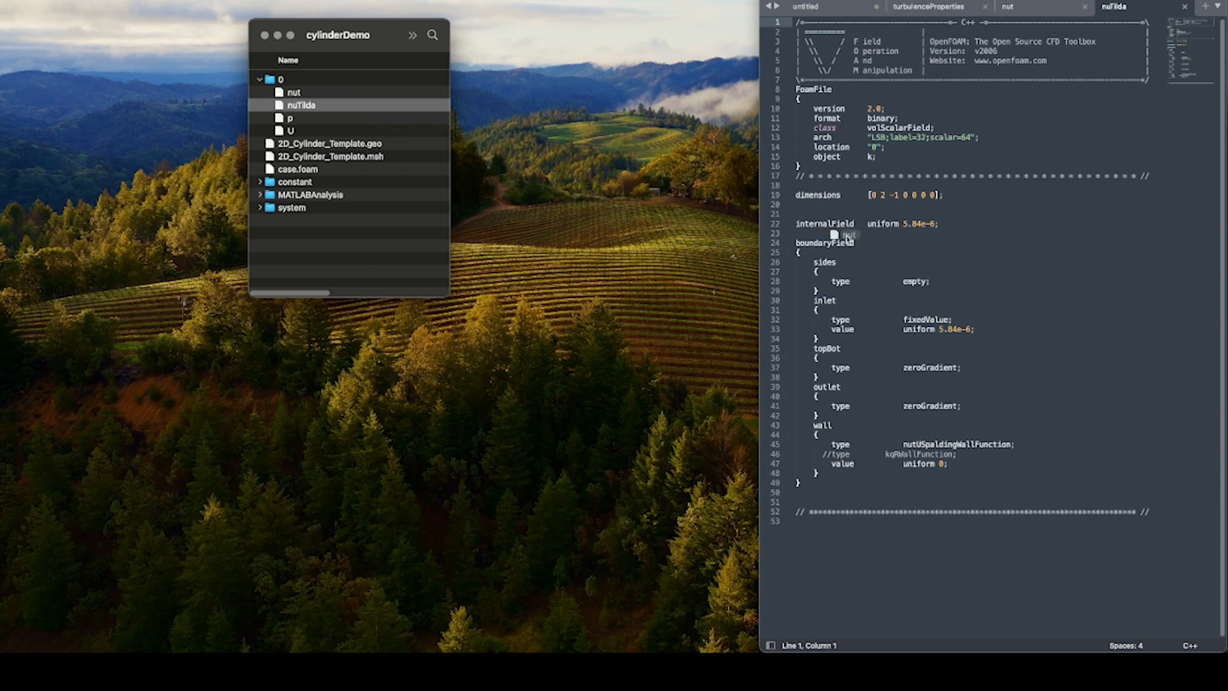
left_click(1013, 17)
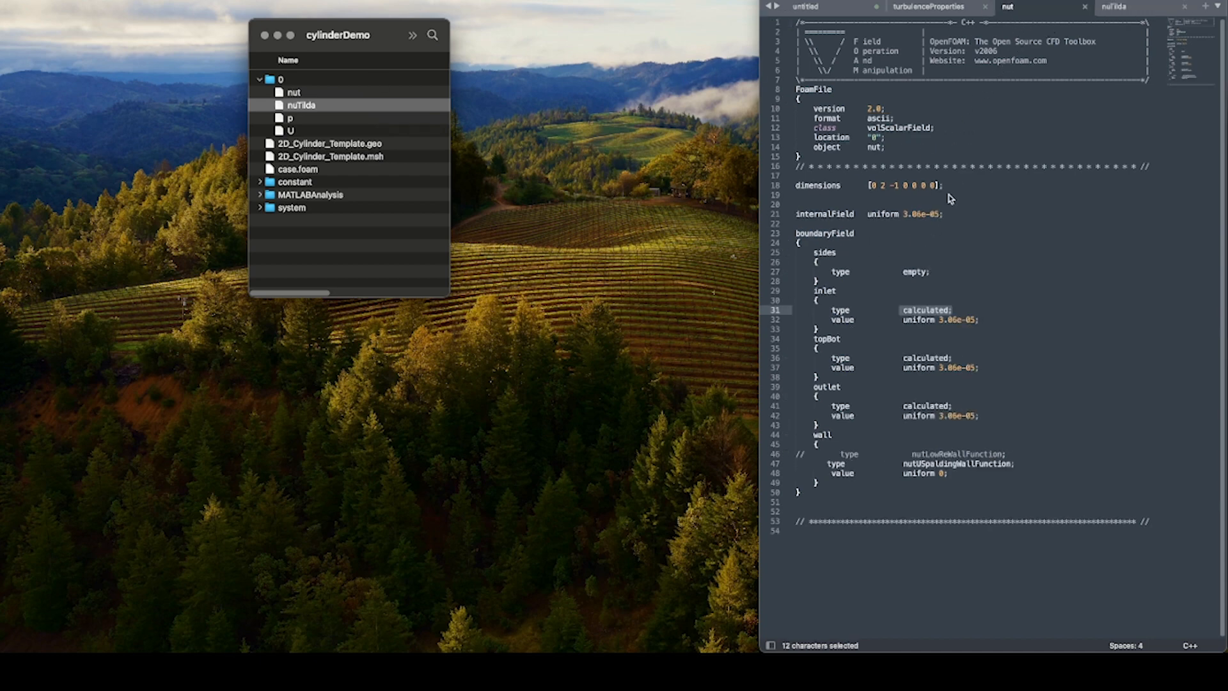
left_click(813, 259)
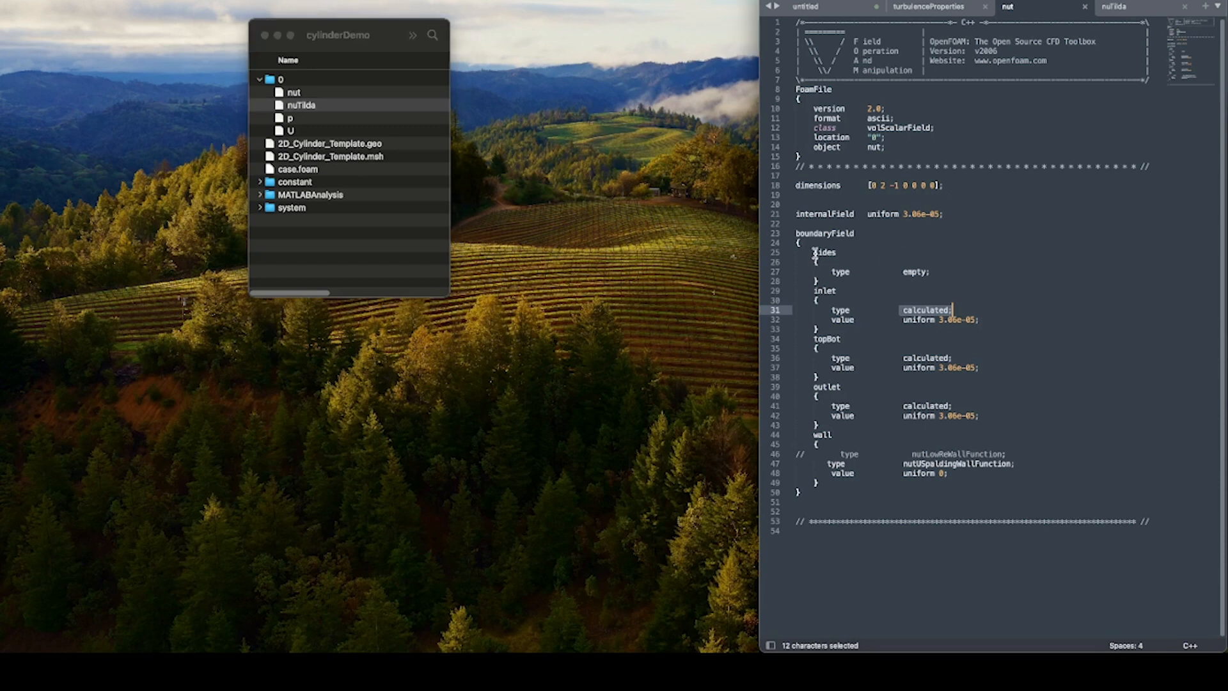
double_click(816, 252)
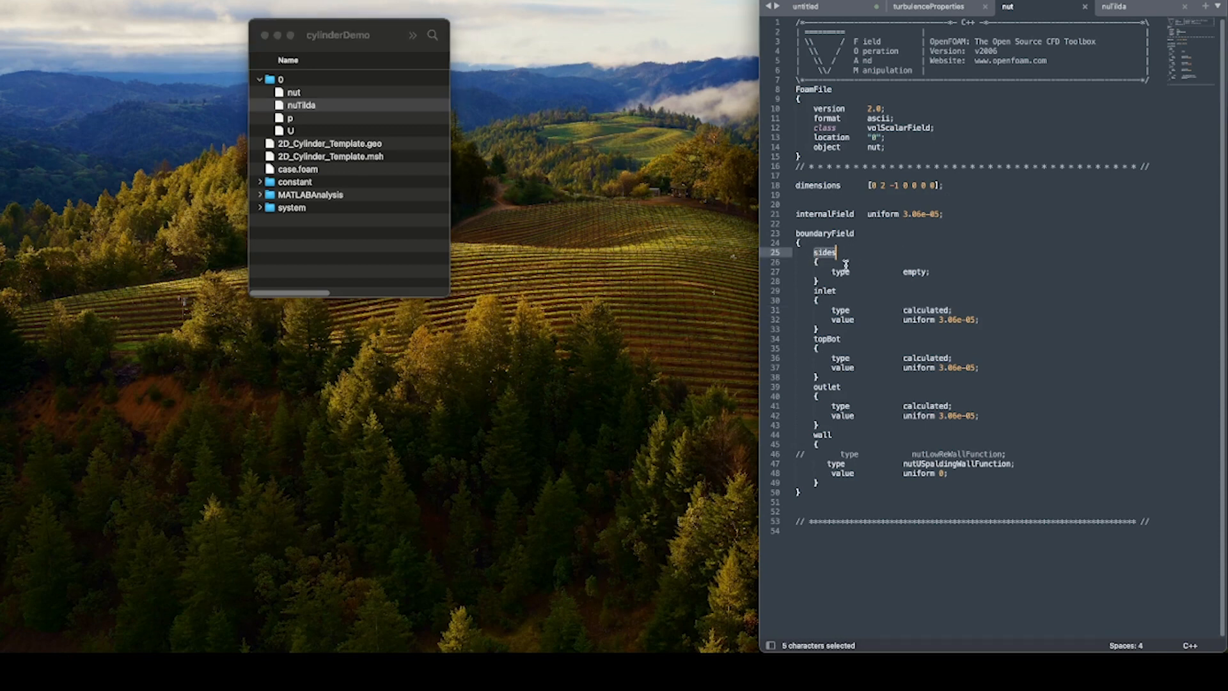
double_click(819, 292)
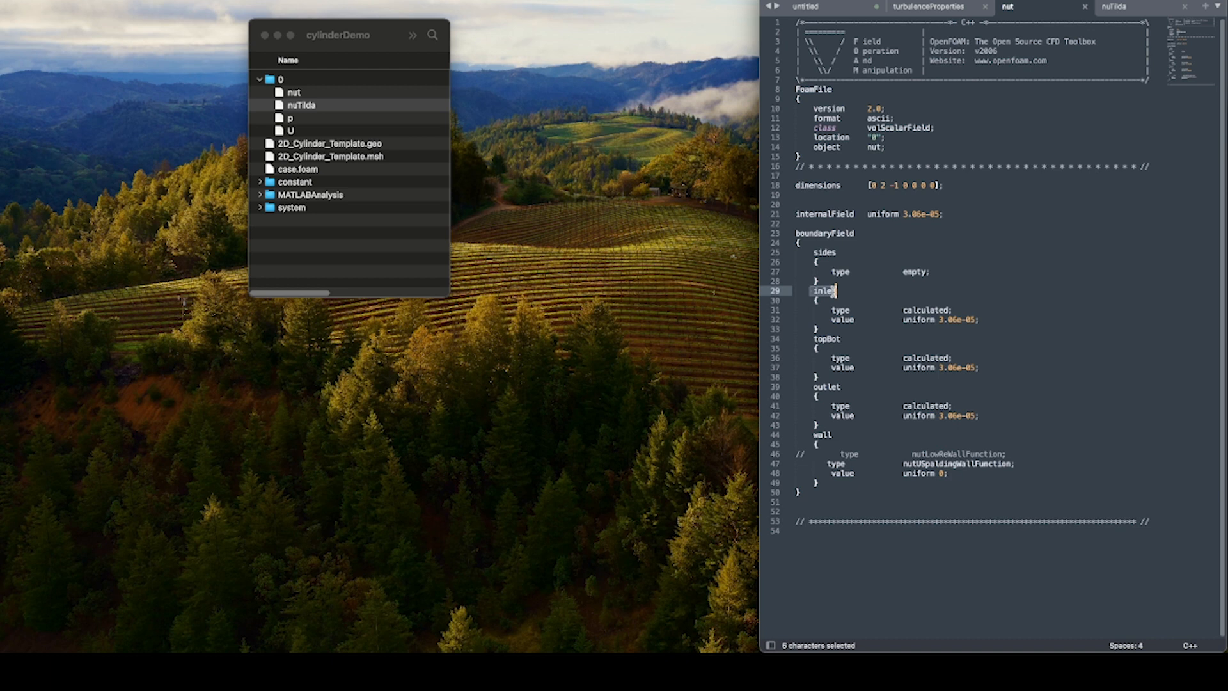
double_click(815, 339)
double_click(821, 387)
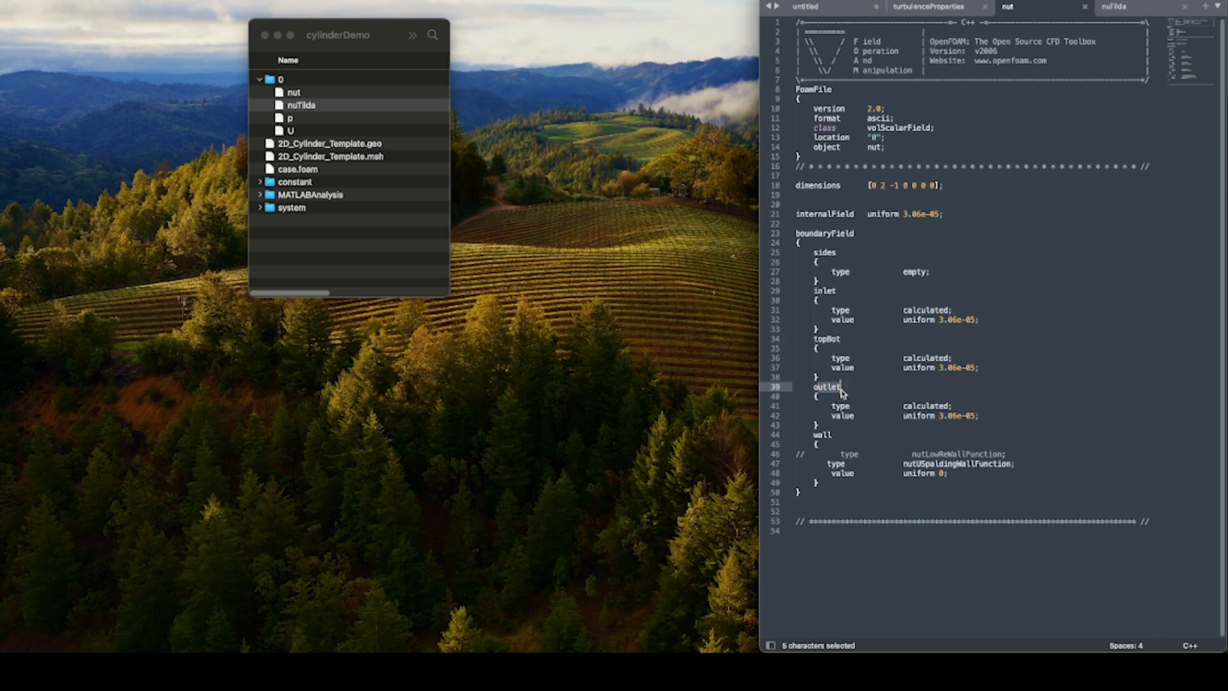
double_click(822, 435)
Examine the boundary condition types of the sides, inlet, topBot and outlet patches in nut.
left_click_drag(813, 253, 838, 262)
double_click(910, 273)
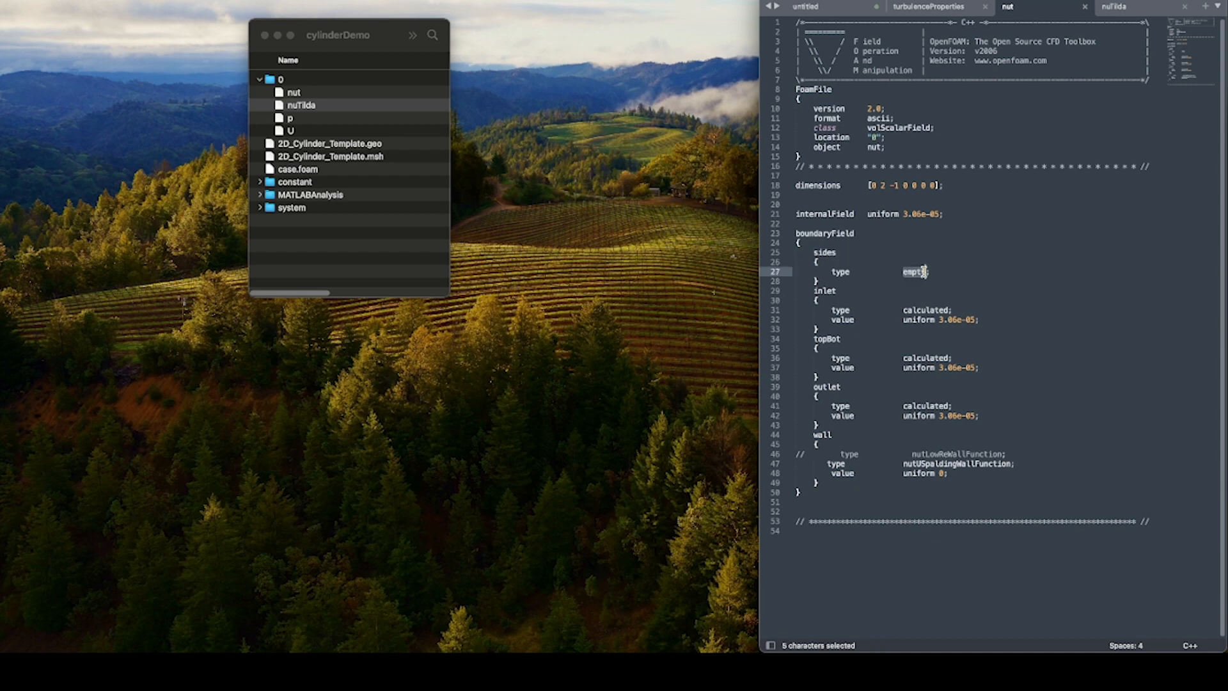
left_click(864, 339)
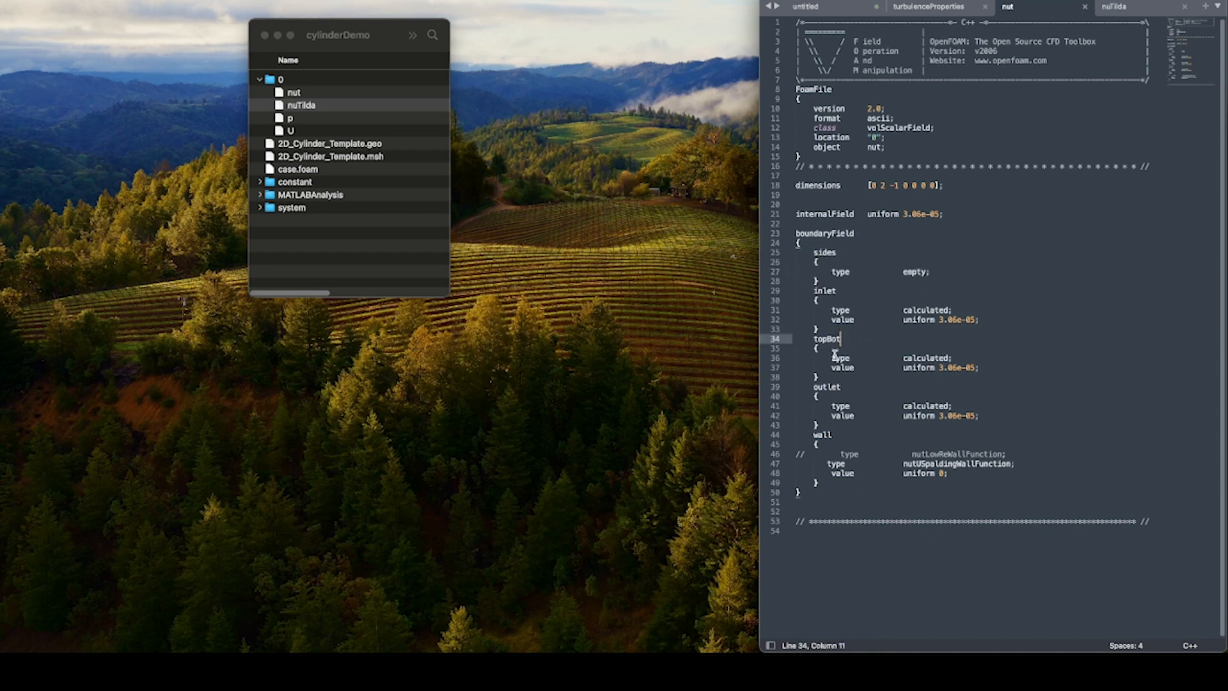
left_click(831, 387)
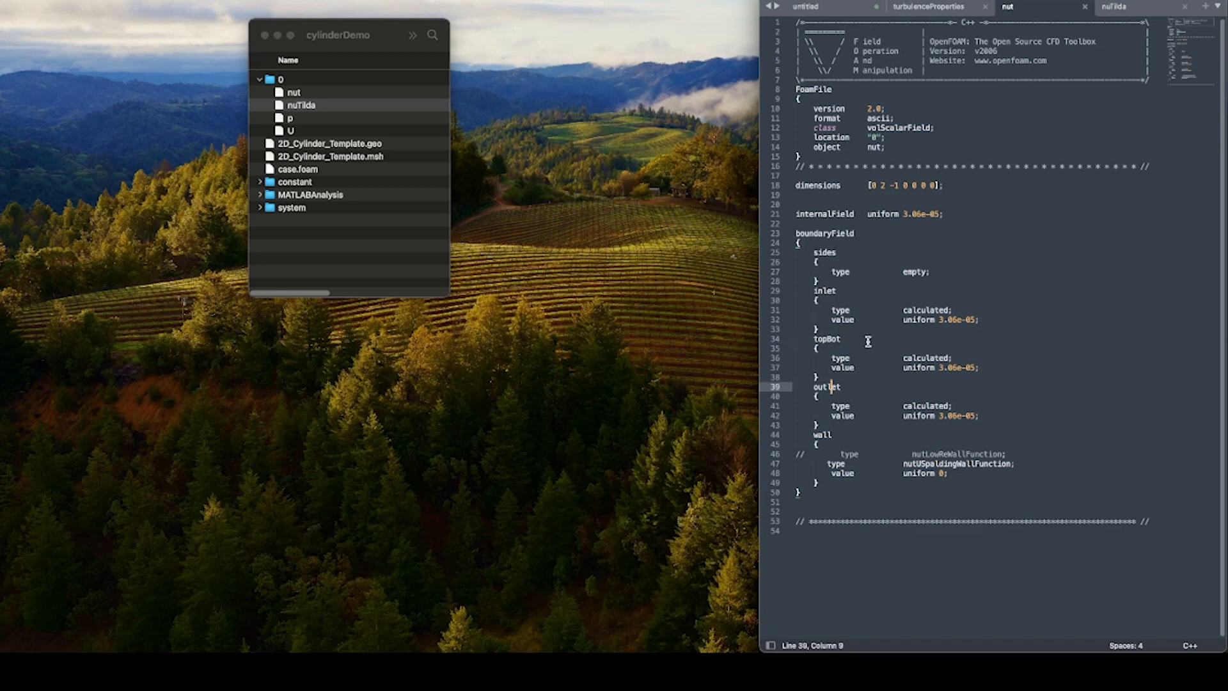
double_click(915, 310)
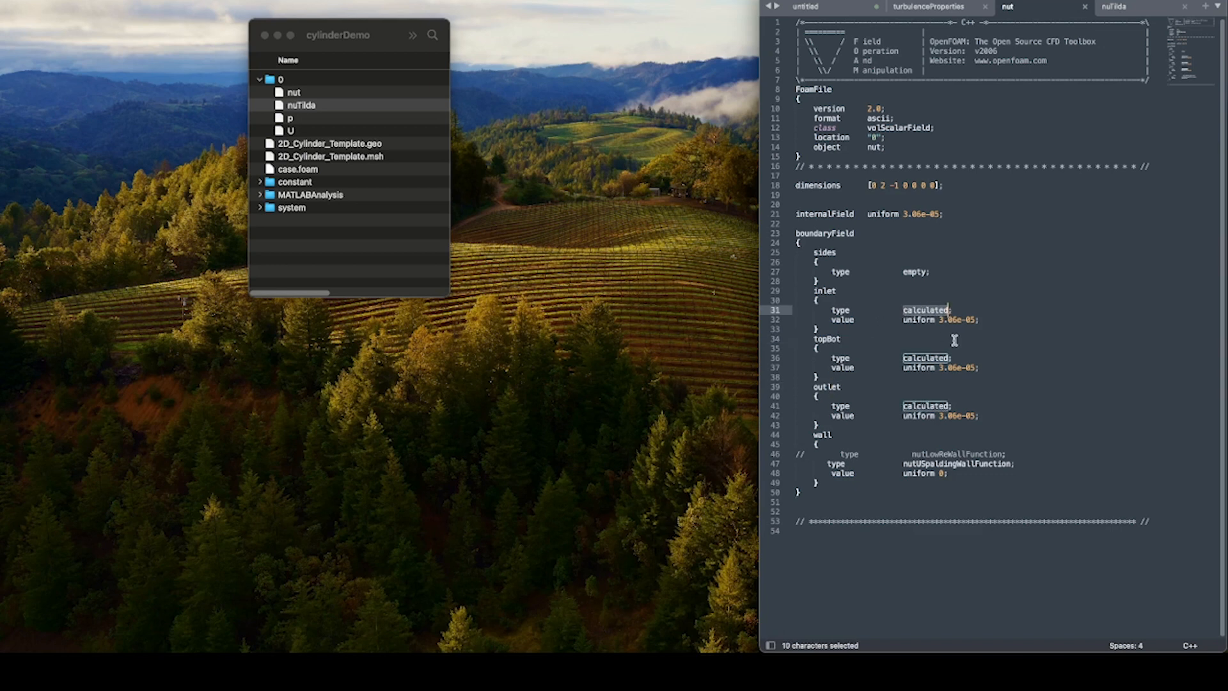
Compare the inlet type and value in nut with the inlet entries in nuTilda.
left_click(1136, 12)
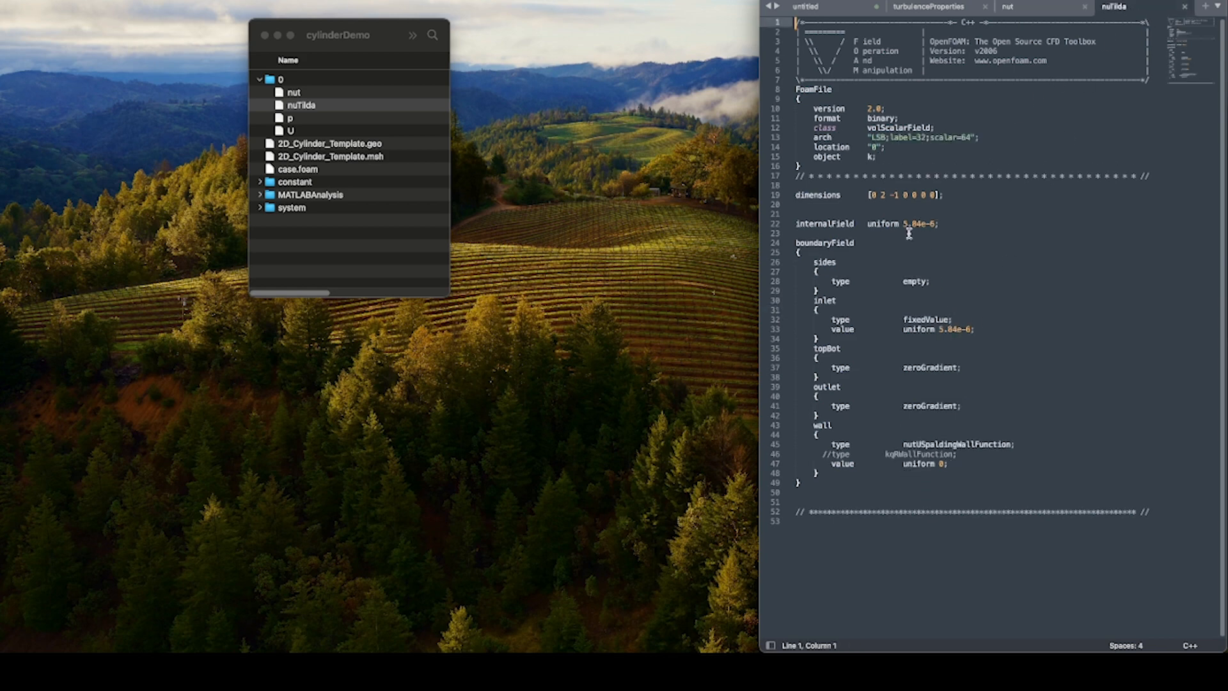
left_click(1031, 8)
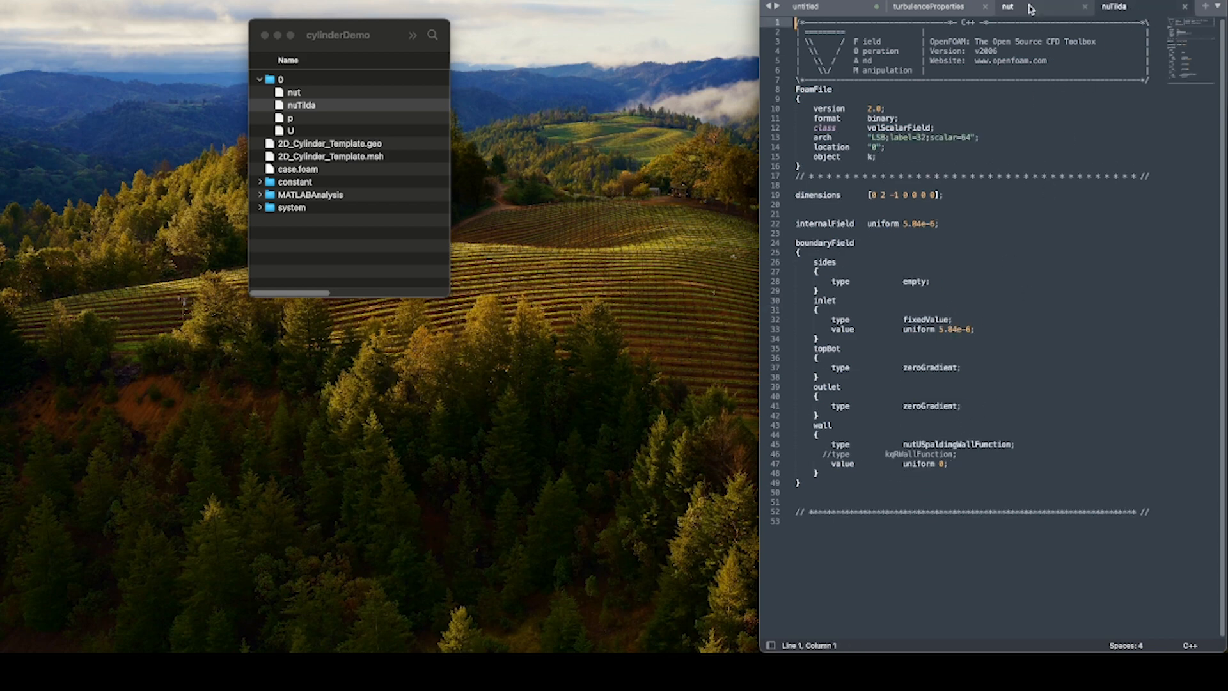
left_click_drag(831, 320, 974, 328)
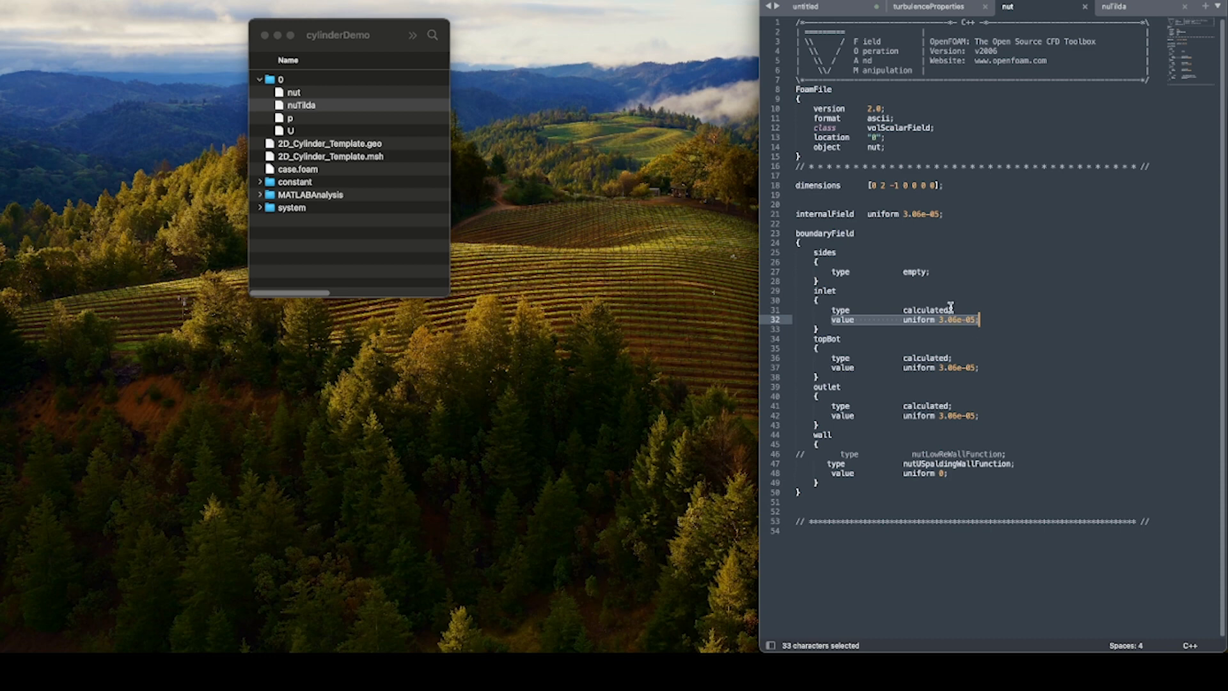
left_click_drag(952, 308, 833, 309)
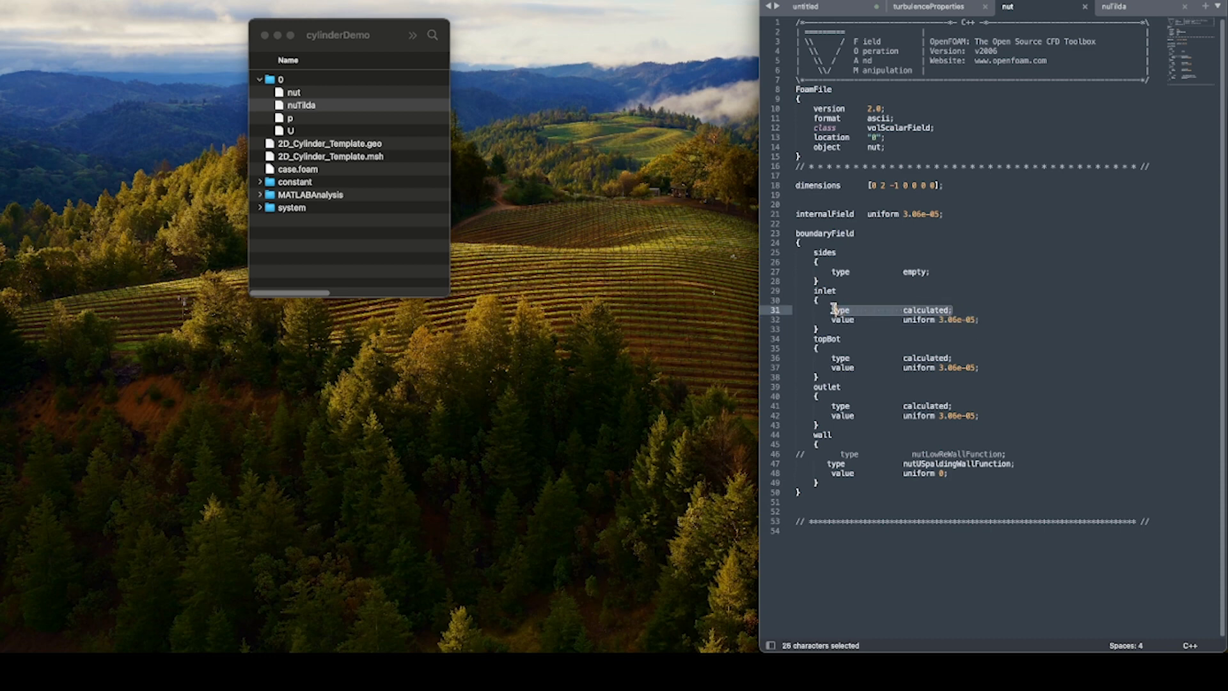
left_click(1116, 8)
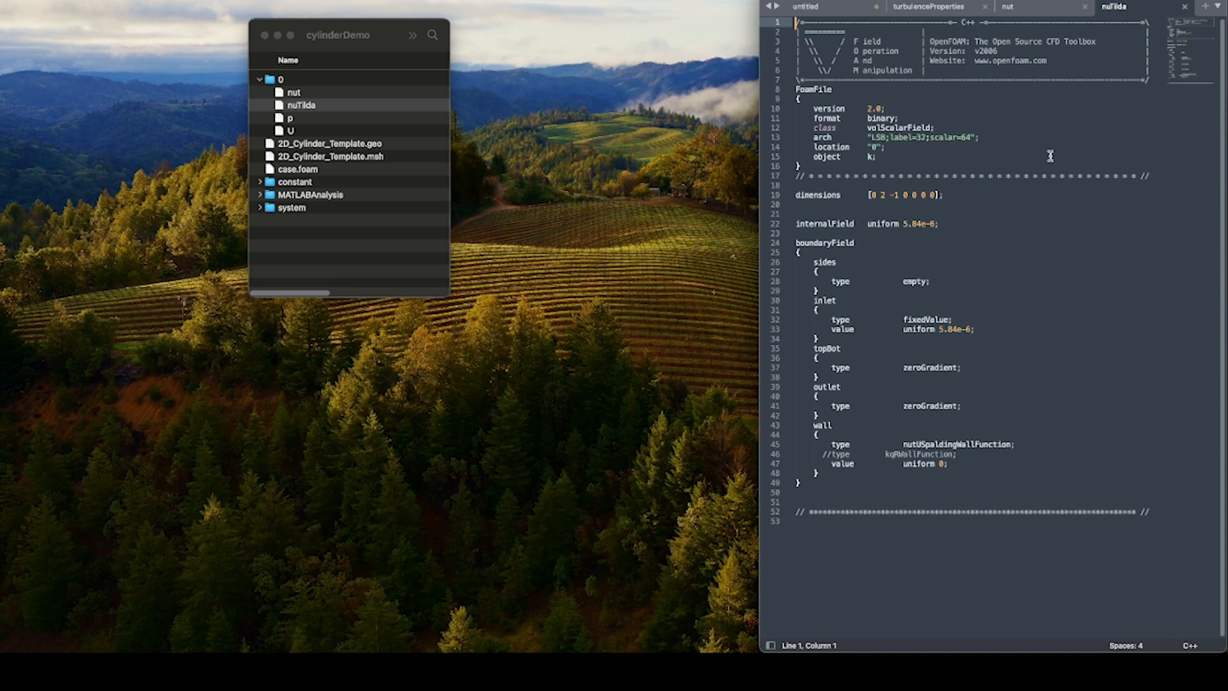
left_click(1020, 8)
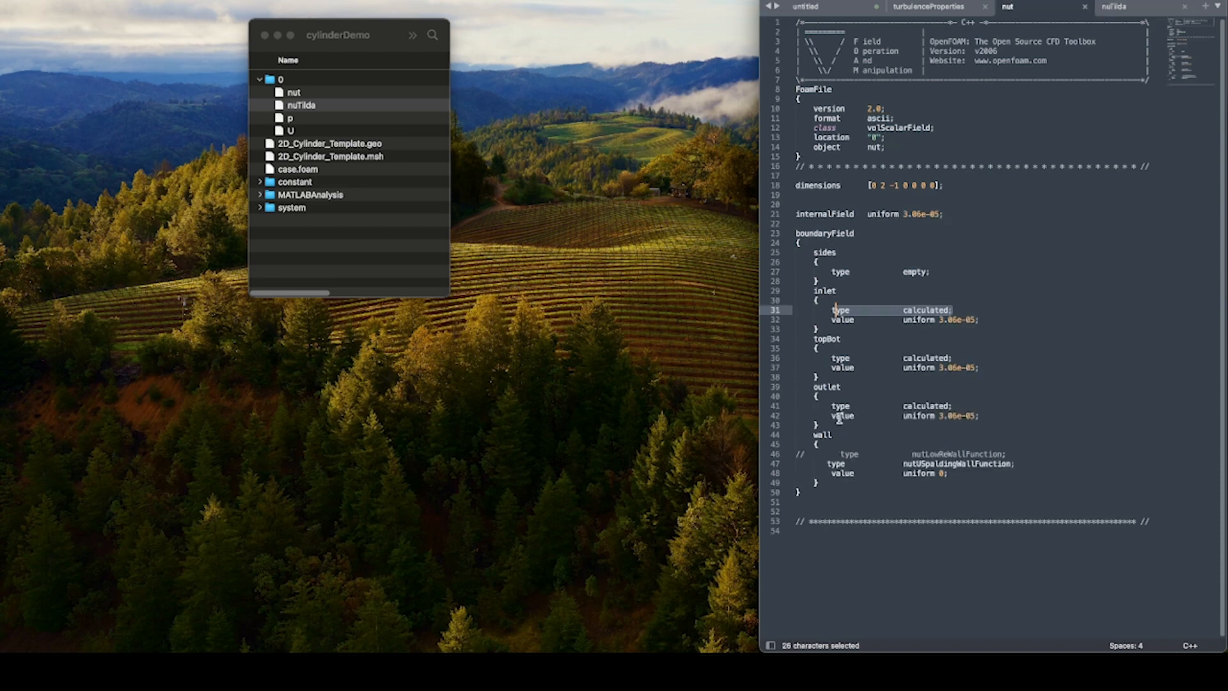
Inspect the wall function type assigned to the wall patch in nut.
double_click(822, 435)
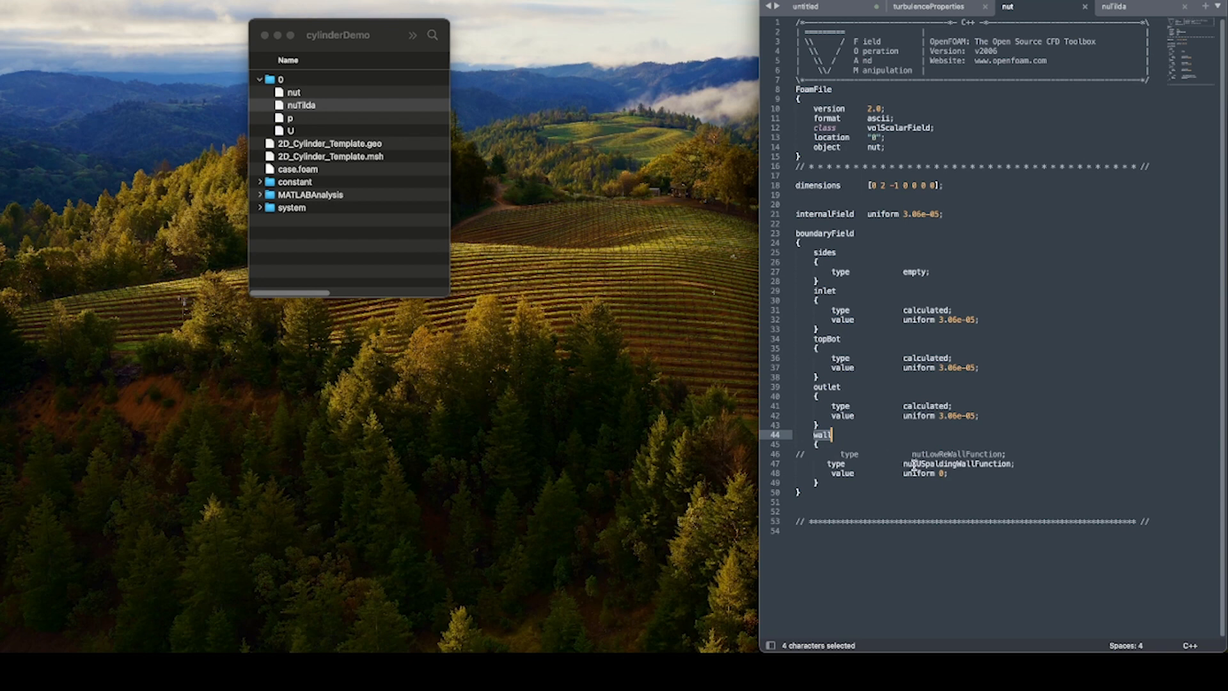
left_click_drag(908, 465, 922, 464)
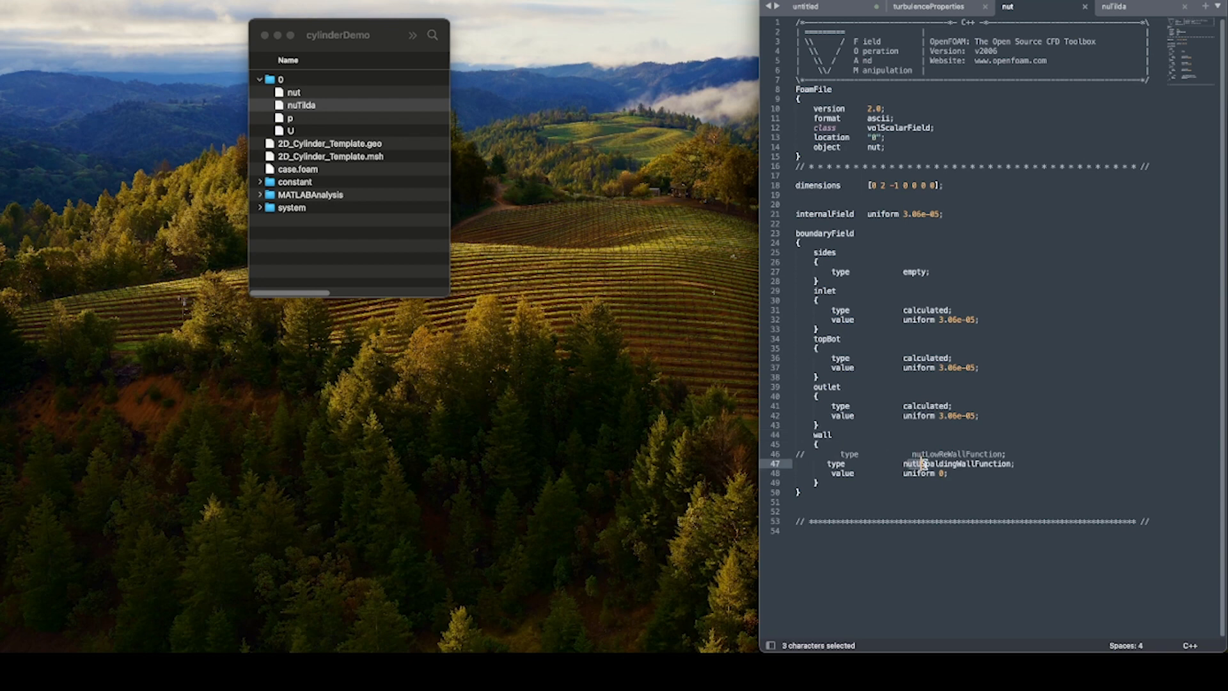
left_click_drag(1002, 465, 1007, 465)
Review the inlet type and value and the topBot condition in the nuTilda file.
key("ctrl+Tab")
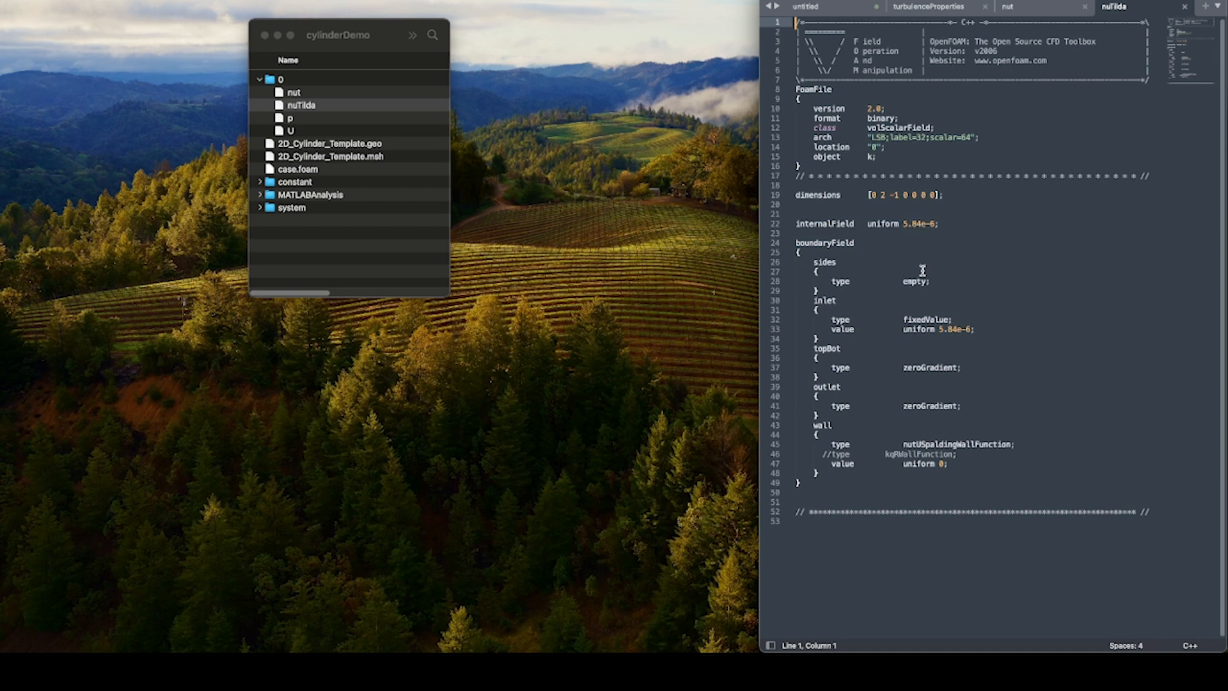
double_click(822, 301)
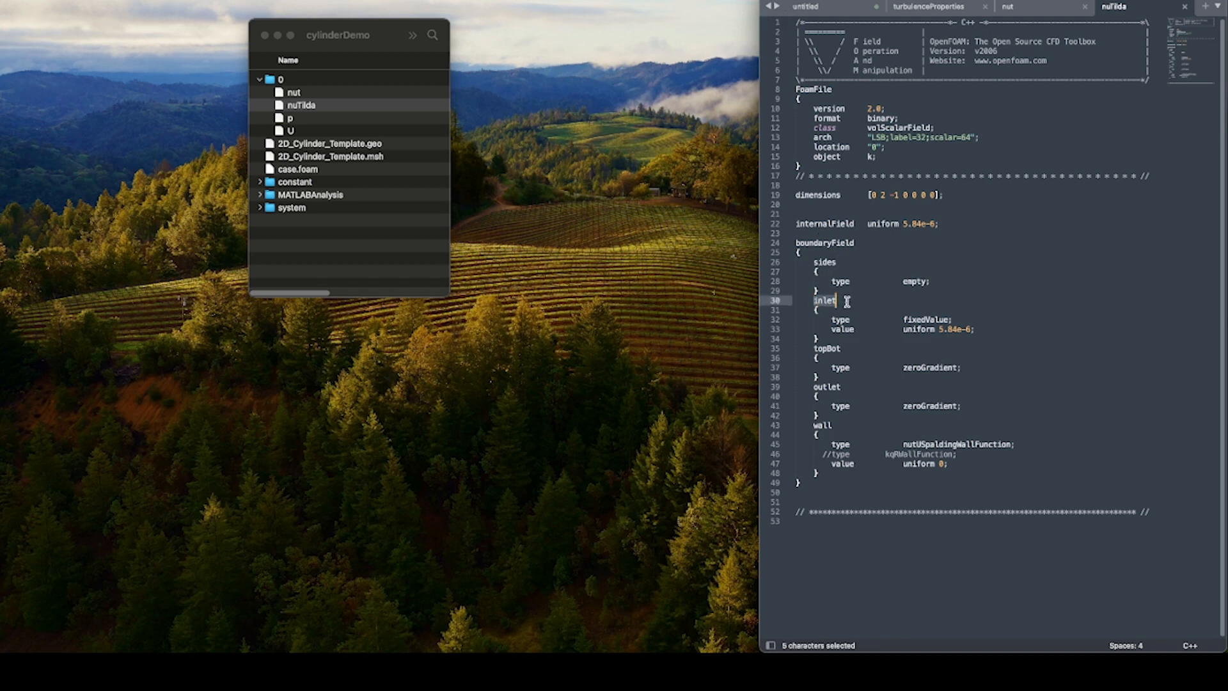
double_click(907, 320)
left_click(941, 330)
left_click_drag(941, 330, 971, 330)
left_click(975, 368)
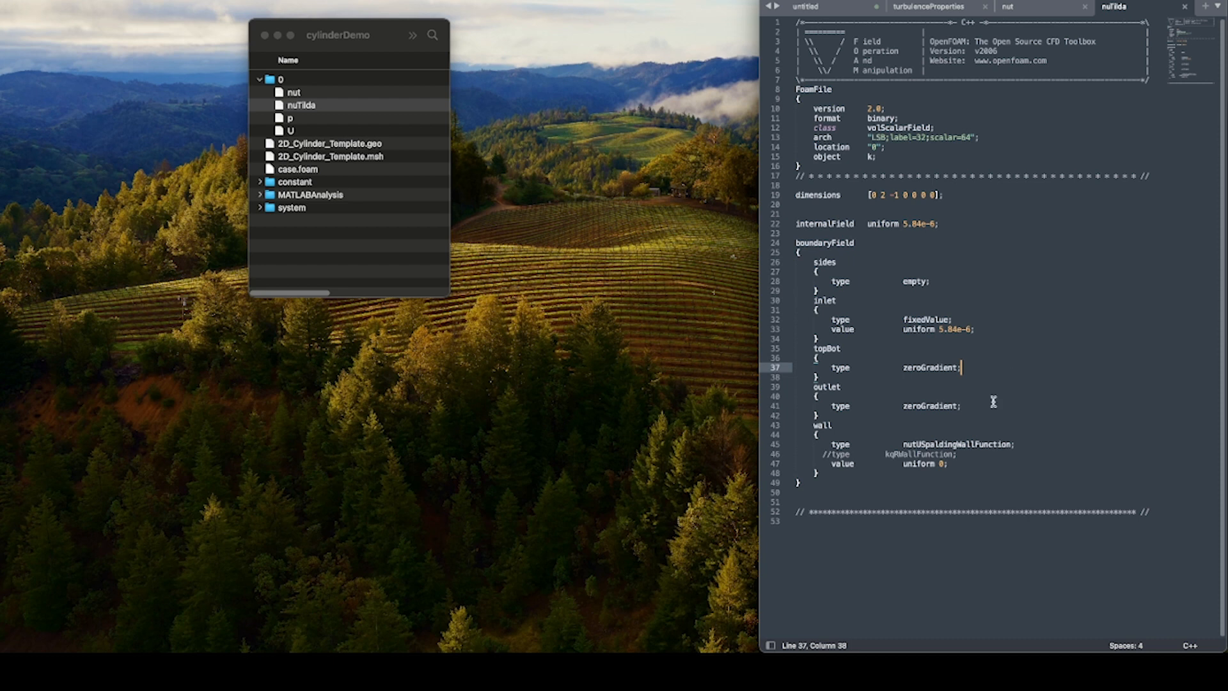
left_click(849, 330)
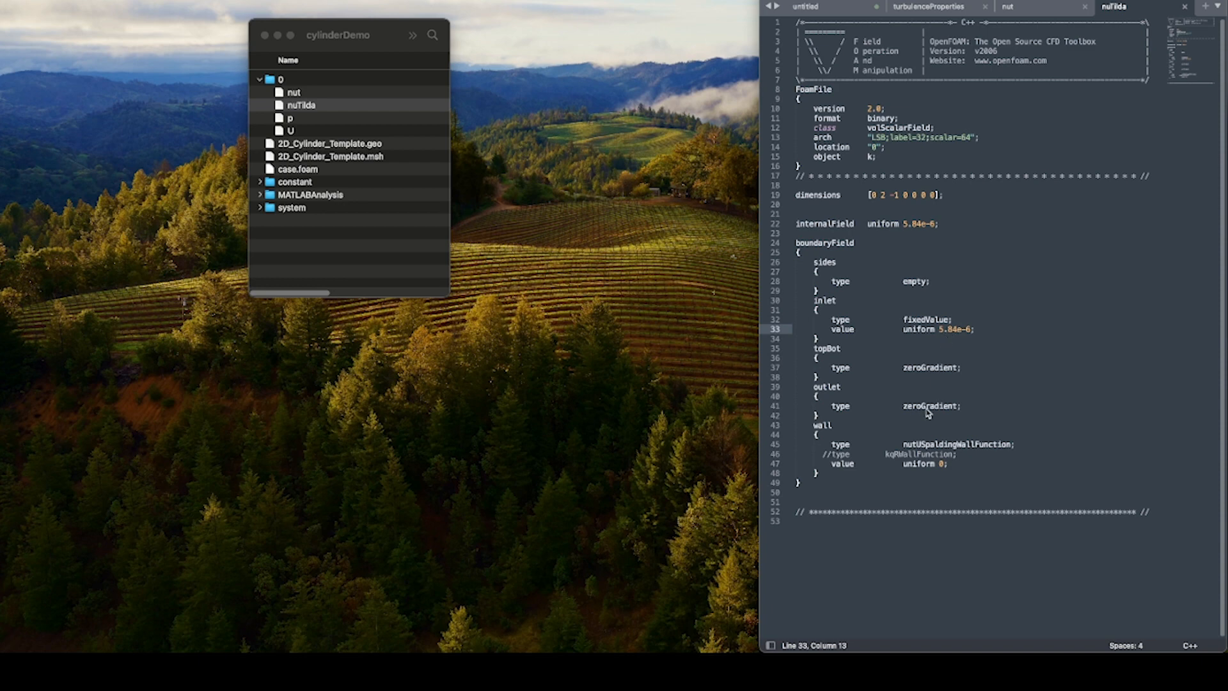
Switch to Chrome, place its window beside the text editor and open turbmodels.larc.nasa.gov/spalart.html.
left_click_drag(441, 651, 578, 66)
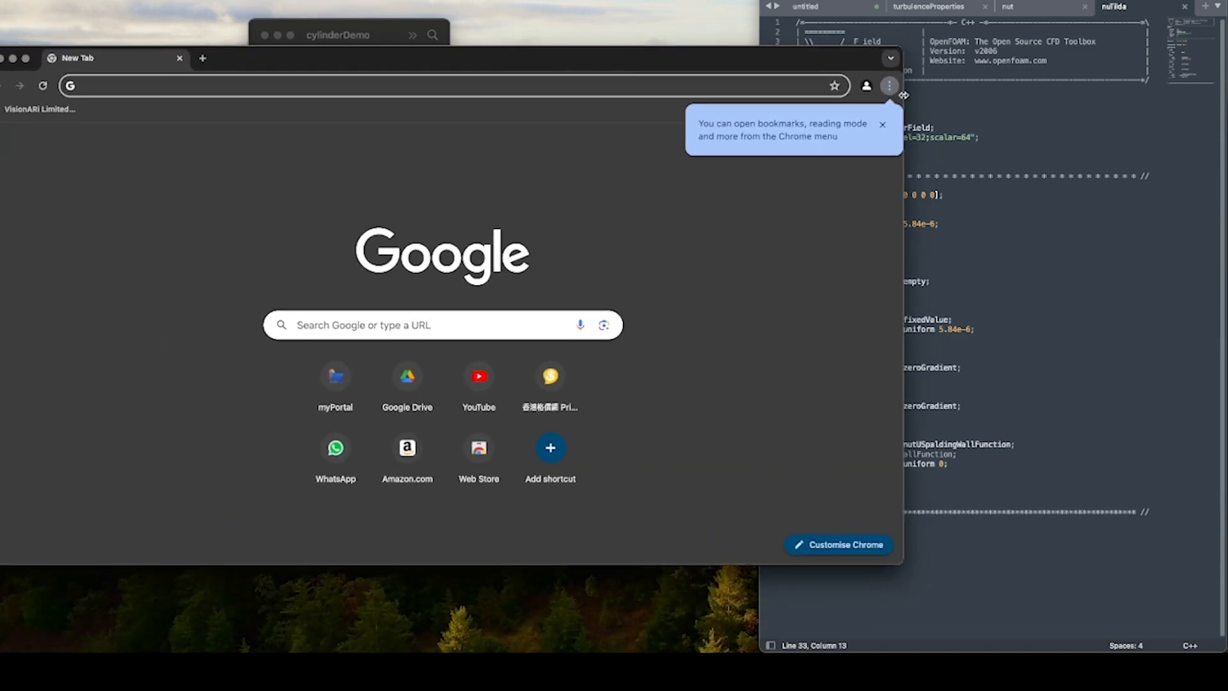
left_click_drag(775, 60, 473, 0)
left_click(384, 23)
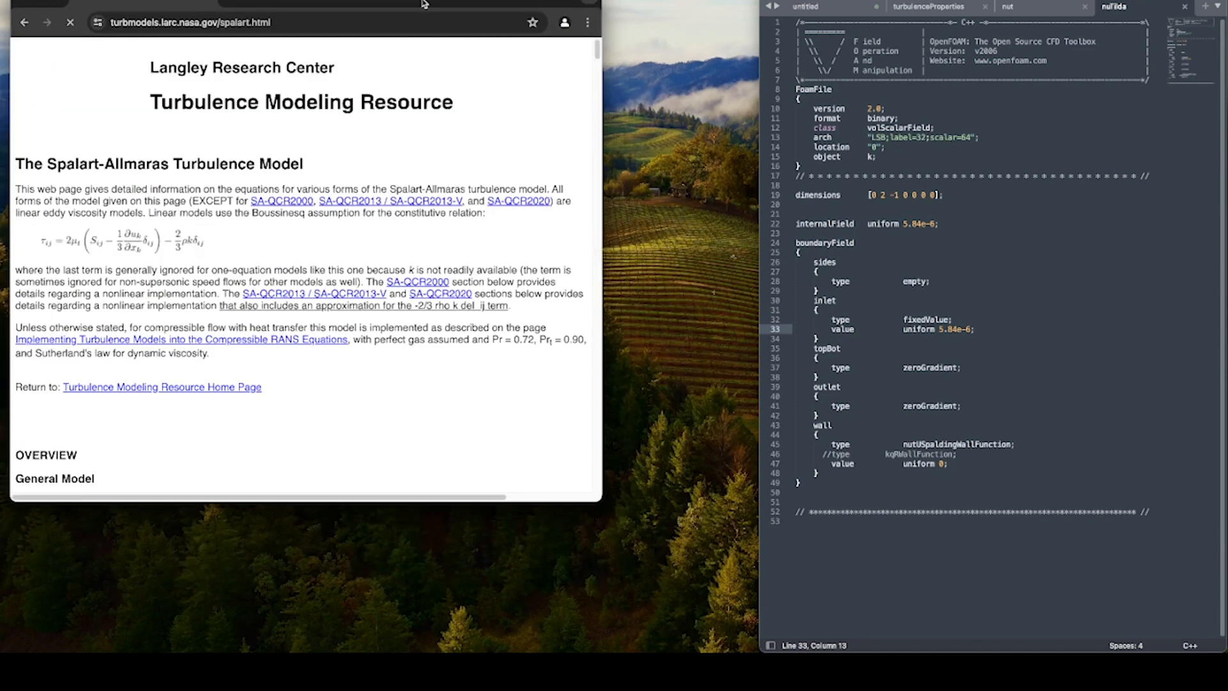
left_click_drag(422, 3, 428, 1)
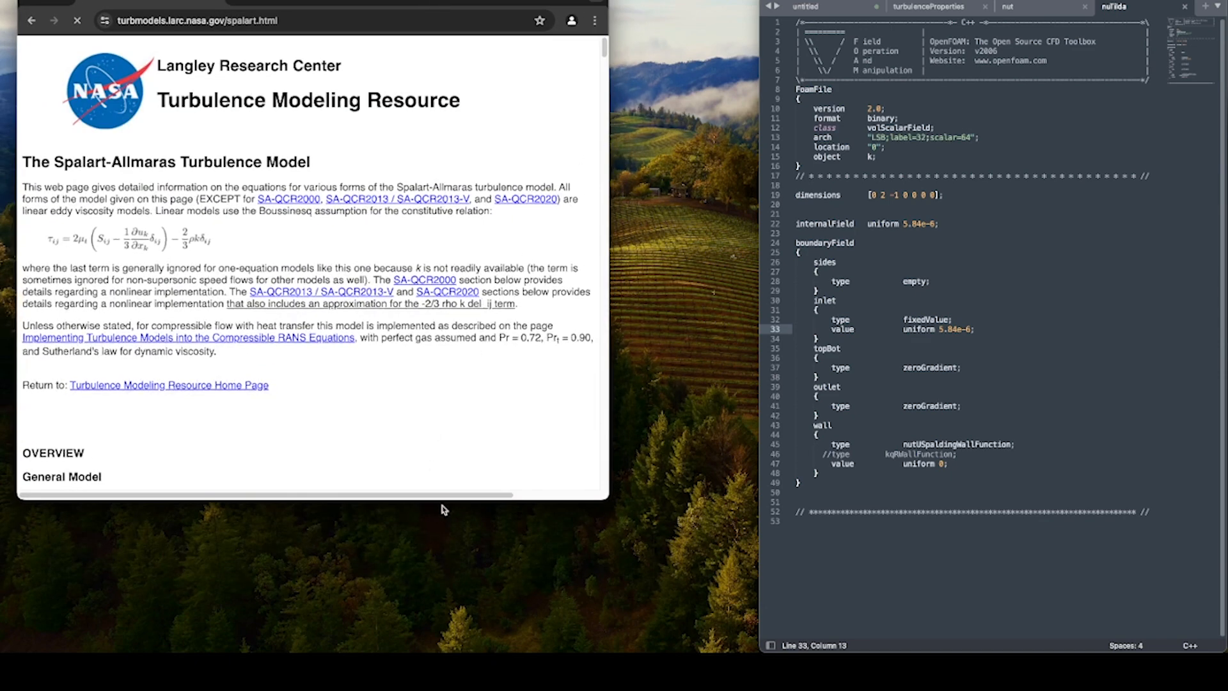
Extend the browser window down the screen and examine the Spalart-Allmaras equations and boundary conditions on the NASA page.
left_click_drag(442, 500, 442, 653)
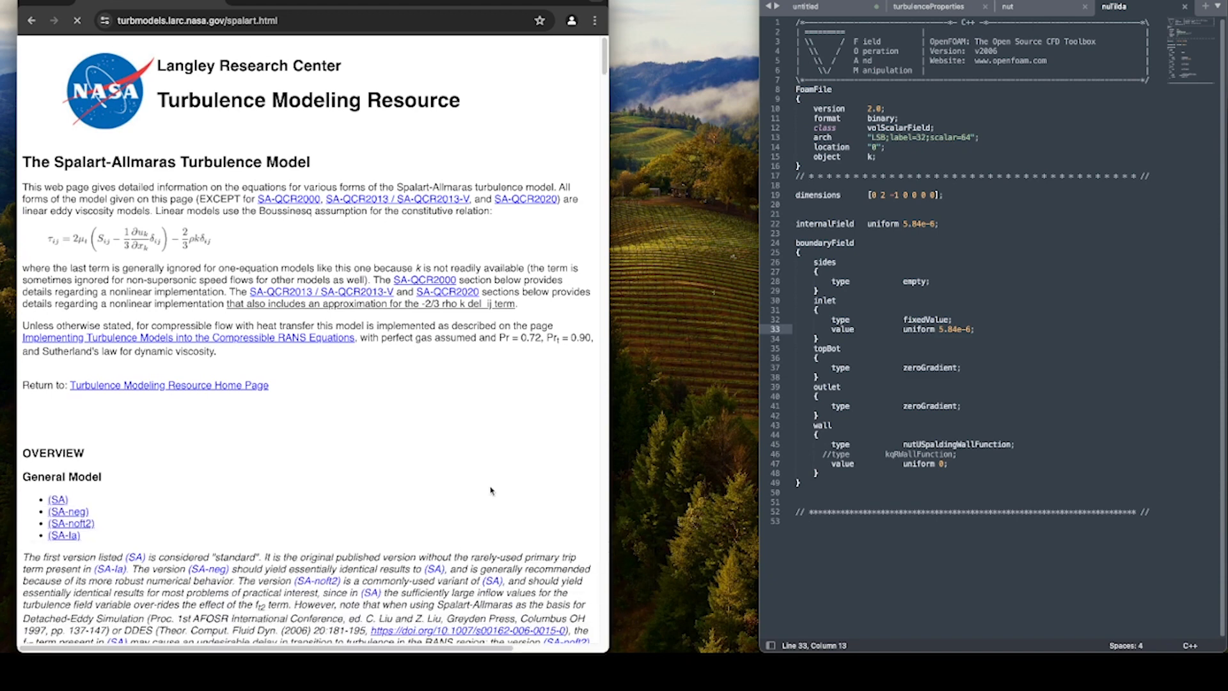
scroll(273, 316, "down", 10)
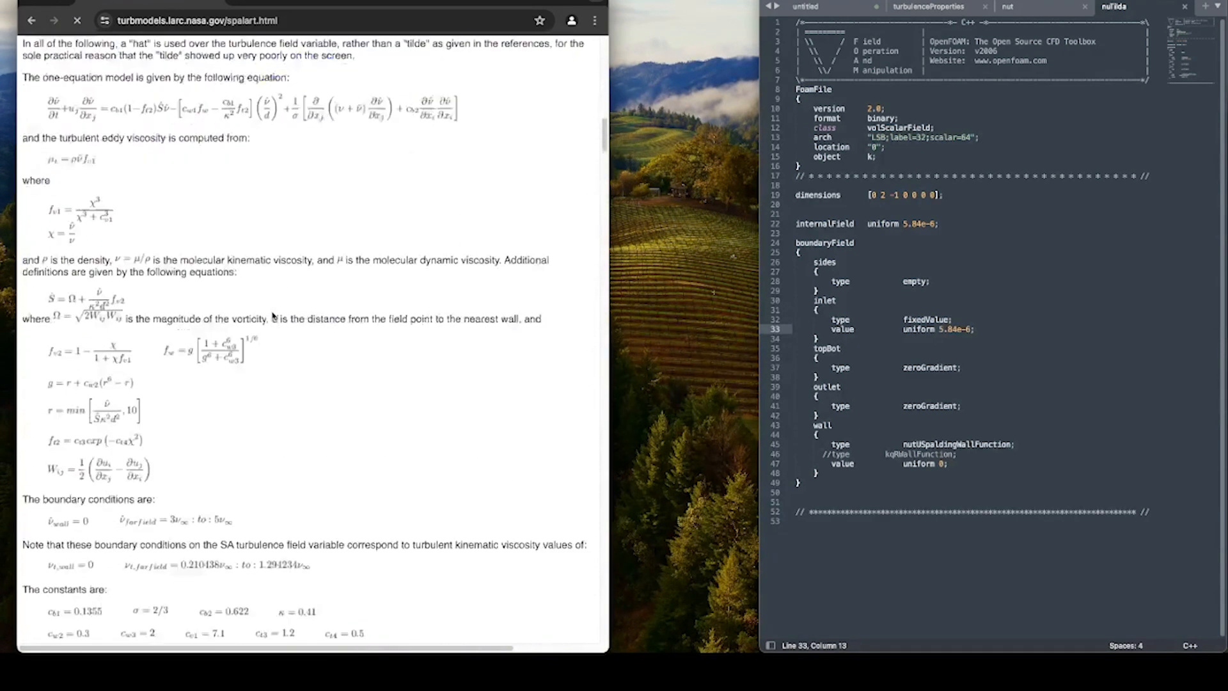
scroll(273, 316, "down", 3)
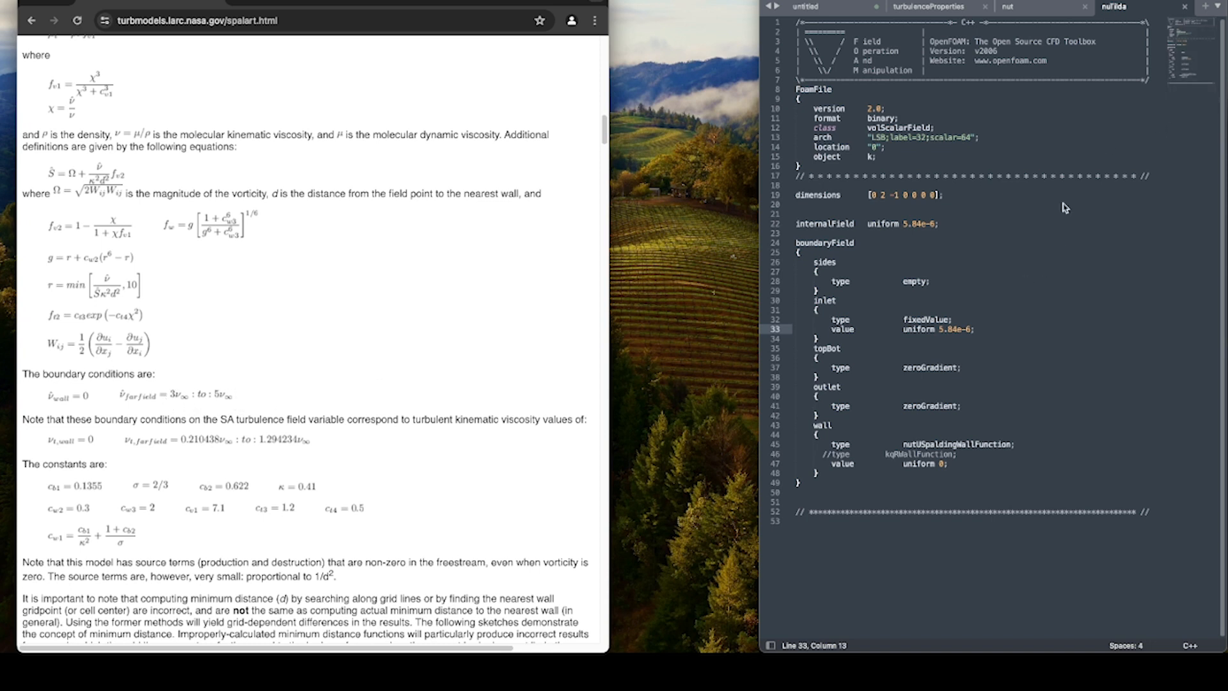
Create a new blank file in the text editor and note nu_inf = 1.5e-5 on its first line.
left_click(1205, 8)
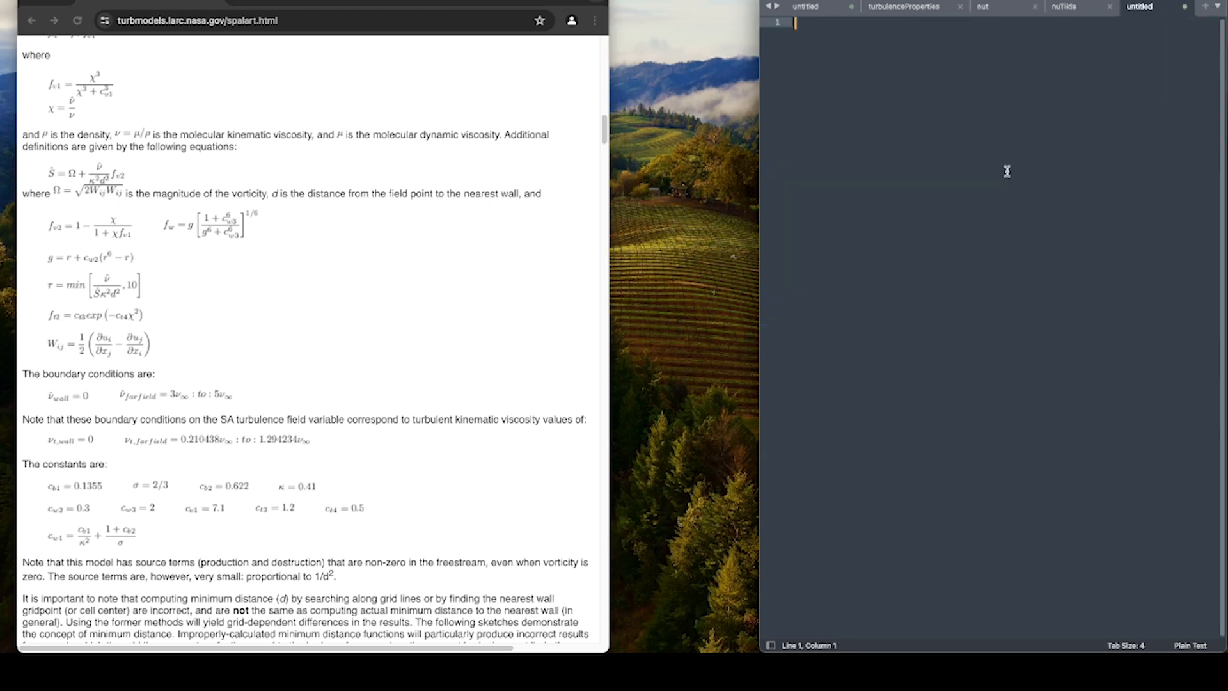
type("nu_inf = 1.5e")
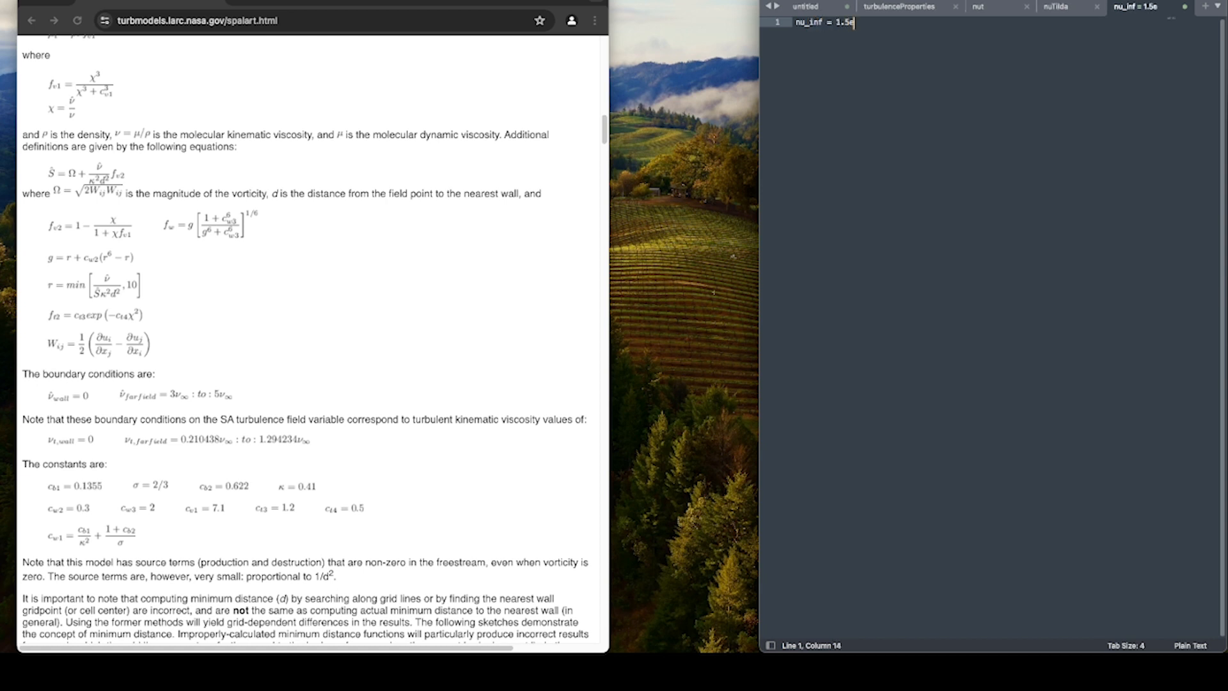
type("-5")
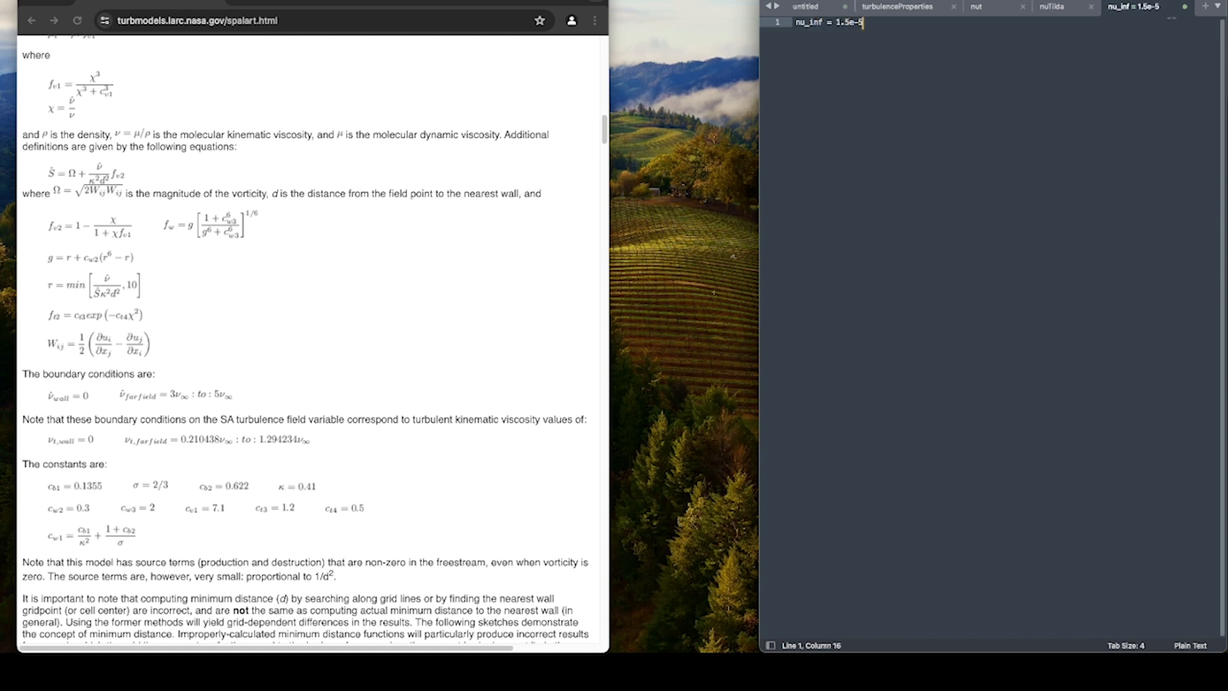
key("Return")
key("Return")
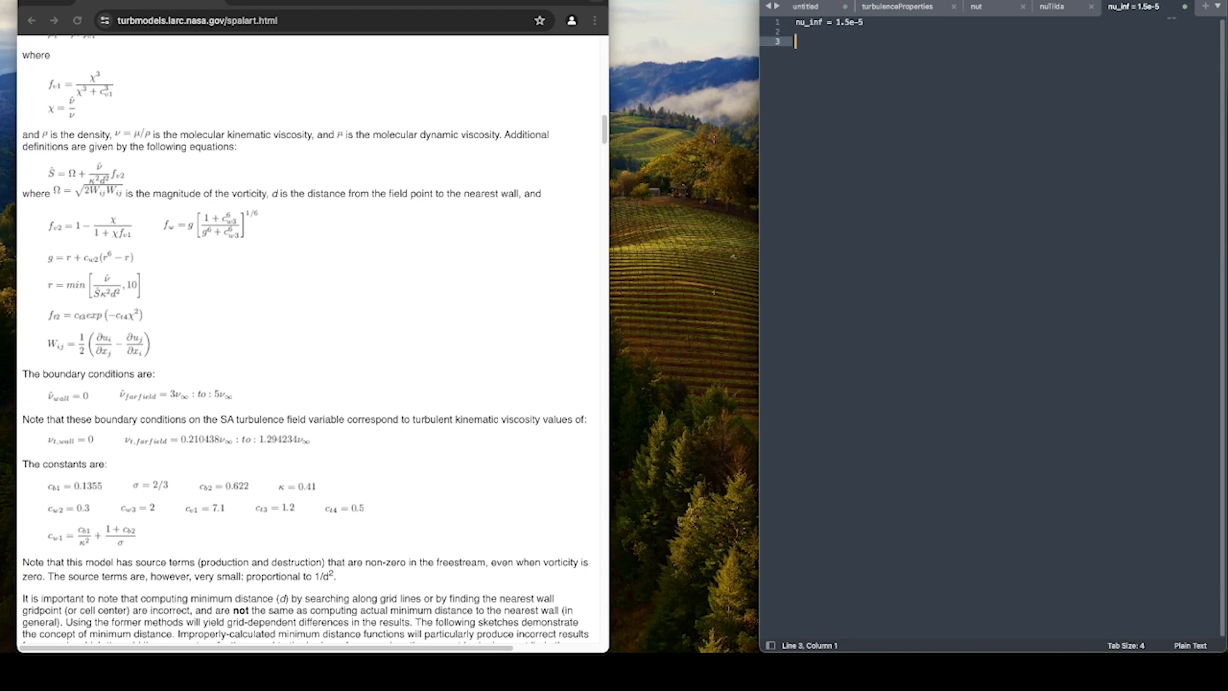
Write the allowed farfield range 4.5e-5 < nuTilda < 7.5e-5 on the third line of the notes.
type("nu")
type("Tilda")
type(" = ")
type("7.5")
type("e-5")
key("Left")
key("Left")
key("Left")
key("Left")
key("Left")
key("Left")
key("Left")
key("Left")
key("Left")
key("Left")
type("<")
key("Left")
key("Left")
key("Left")
type("4.5e-5")
left_click_drag(916, 42, 794, 42)
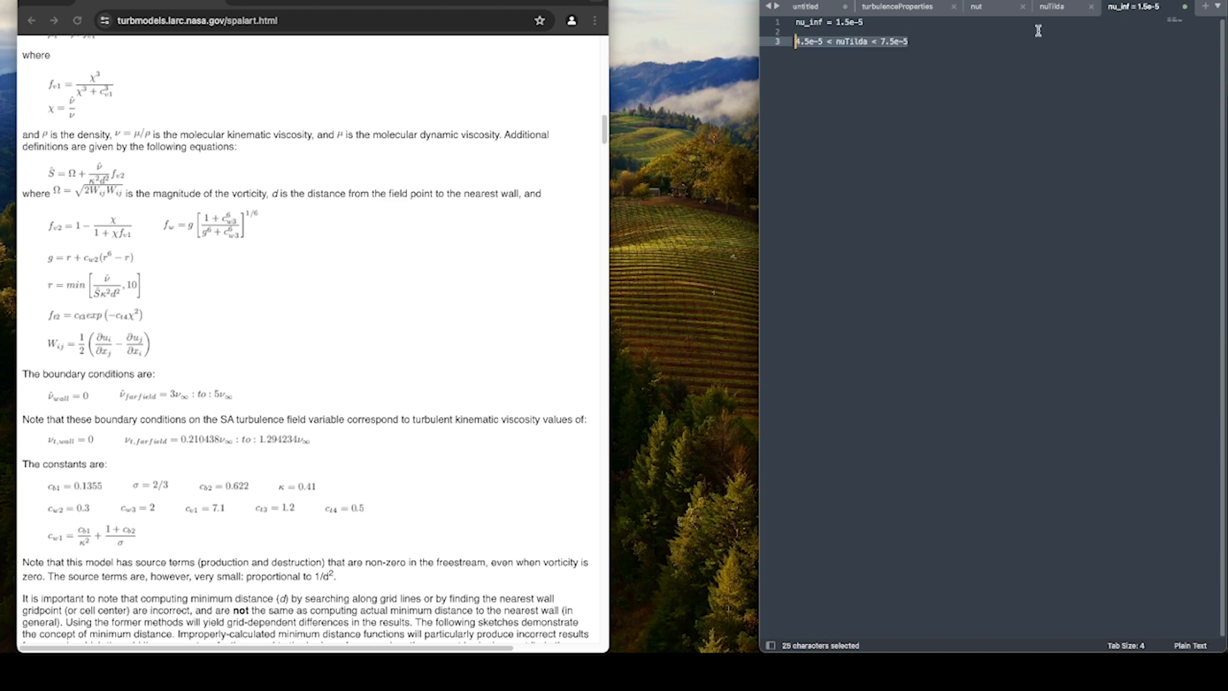
Compare the inlet value in the nuTilda file with the range written in the notes.
left_click(1055, 11)
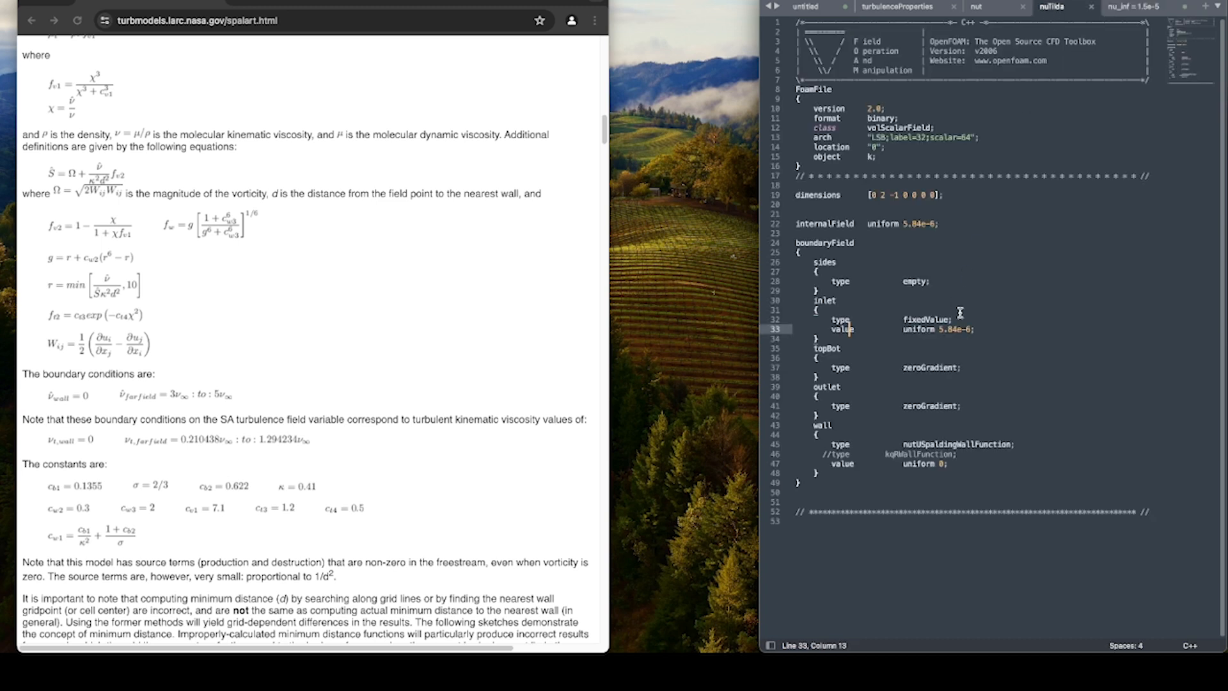
left_click_drag(939, 330, 972, 330)
left_click(971, 330)
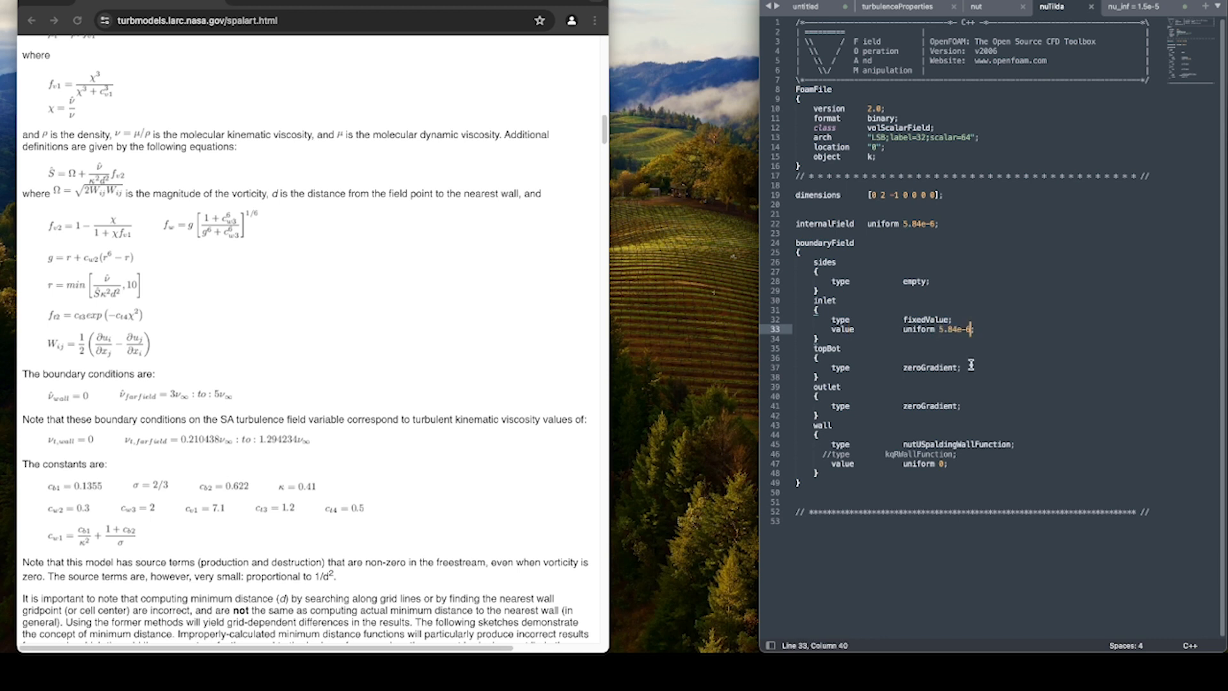
left_click(1145, 8)
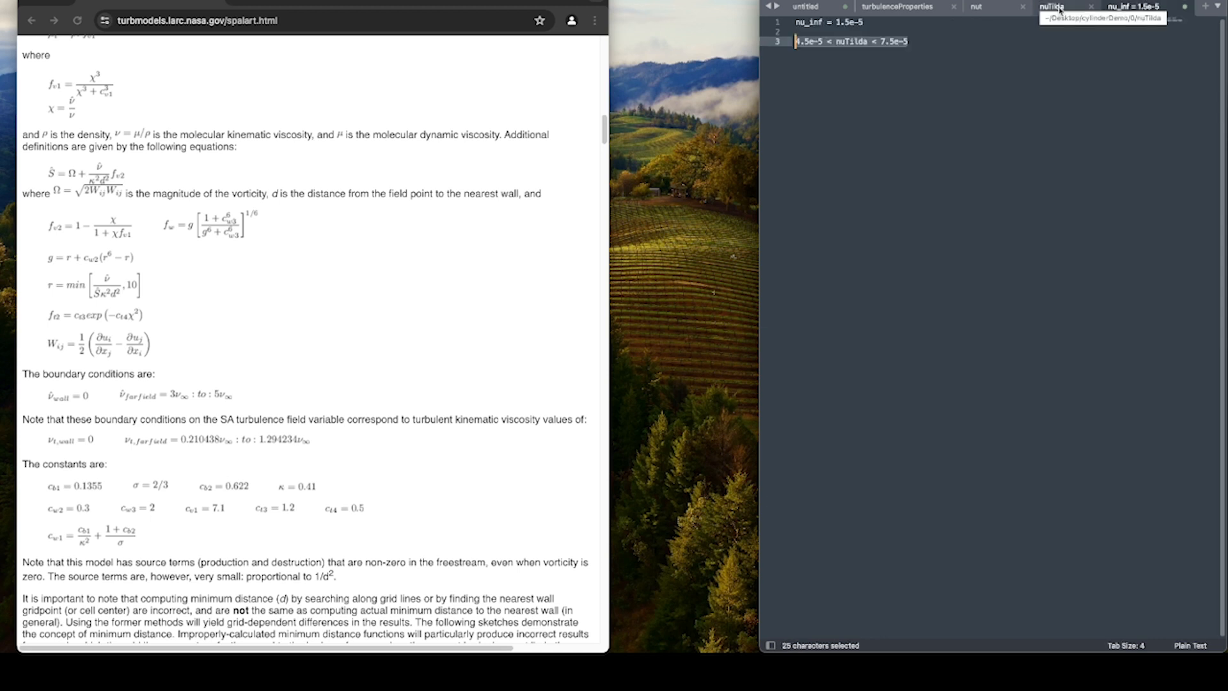
left_click(1060, 8)
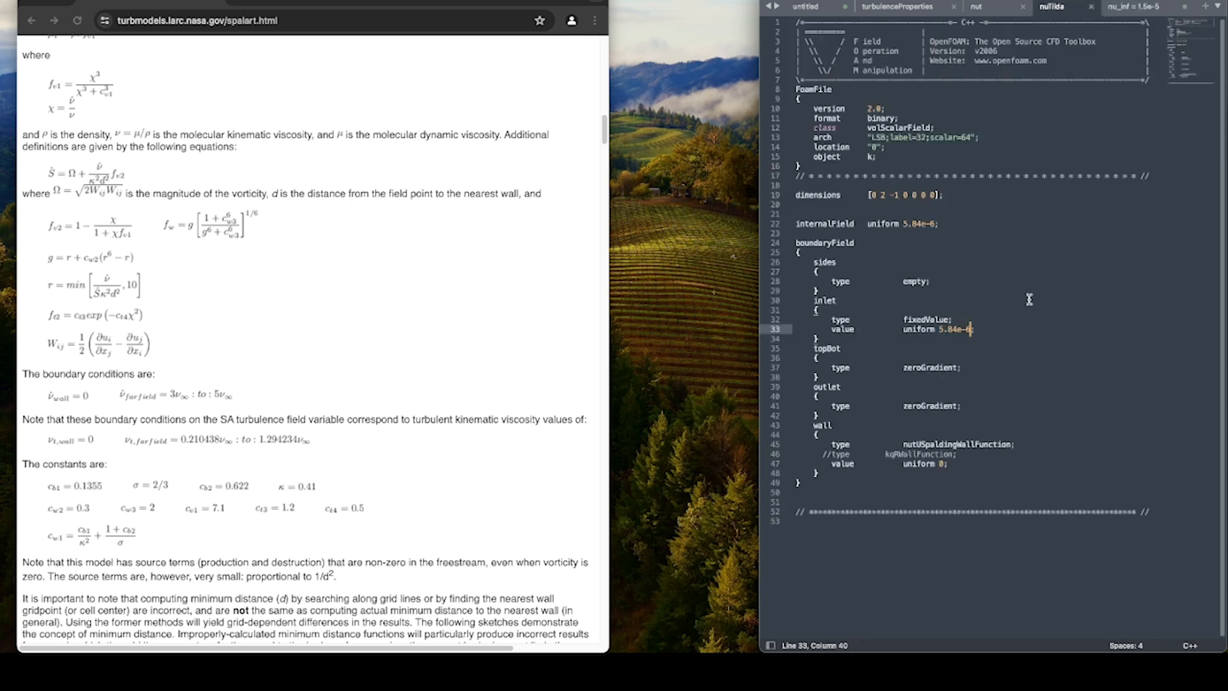
Set both the inlet value and the internalField in nuTilda to uniform 6.0e-5 and save the file.
left_click_drag(972, 329, 939, 329)
type("6.0e-5")
left_click_drag(903, 223, 934, 223)
type("6.0")
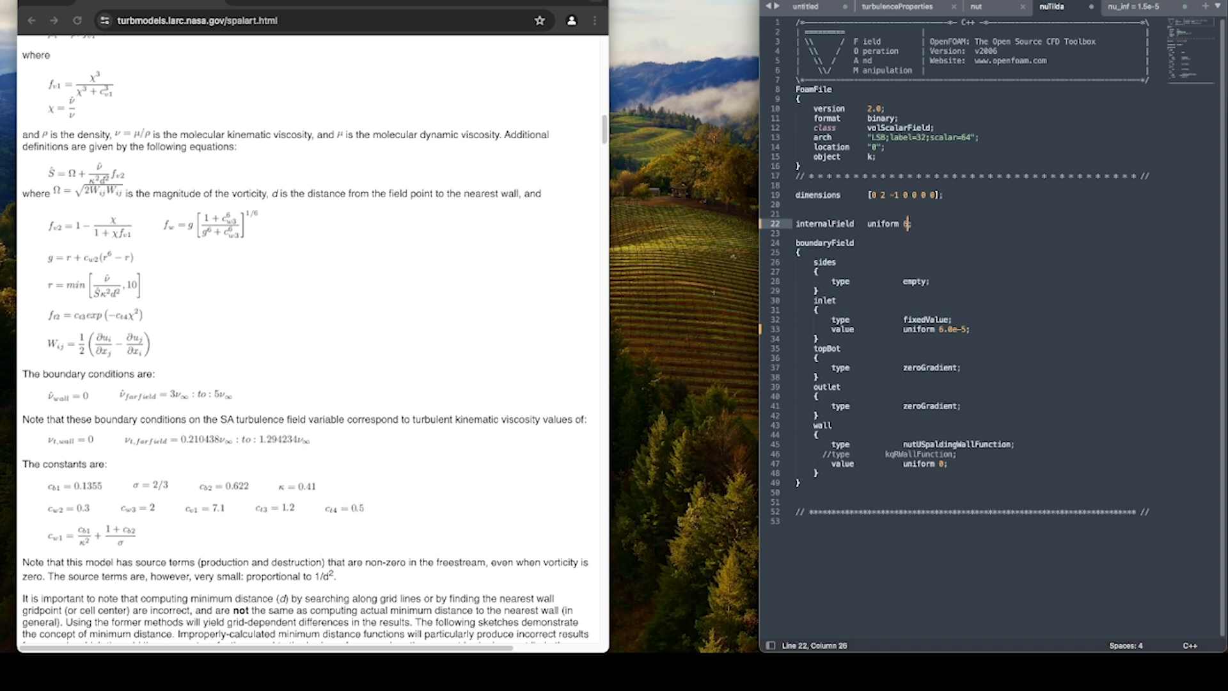
type("e-5")
left_click(1003, 326)
key("super+s")
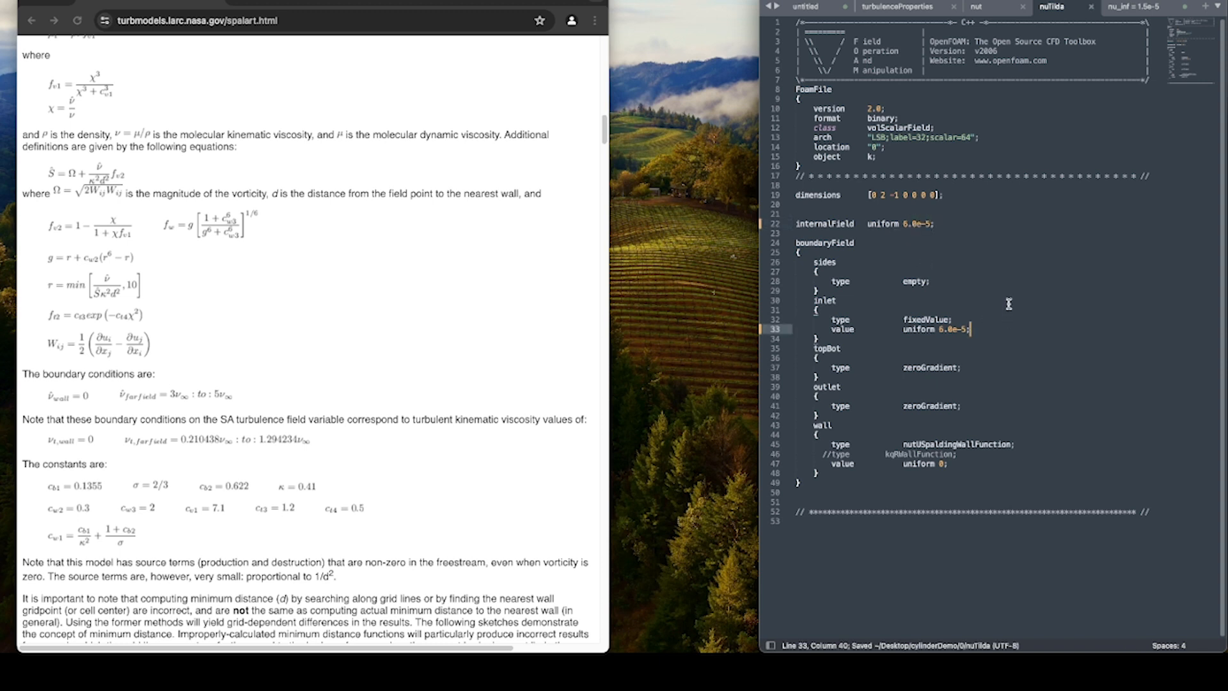
Set the internalField in the nut file to uniform 1.5e-5 and save the file.
key("super+alt+Left")
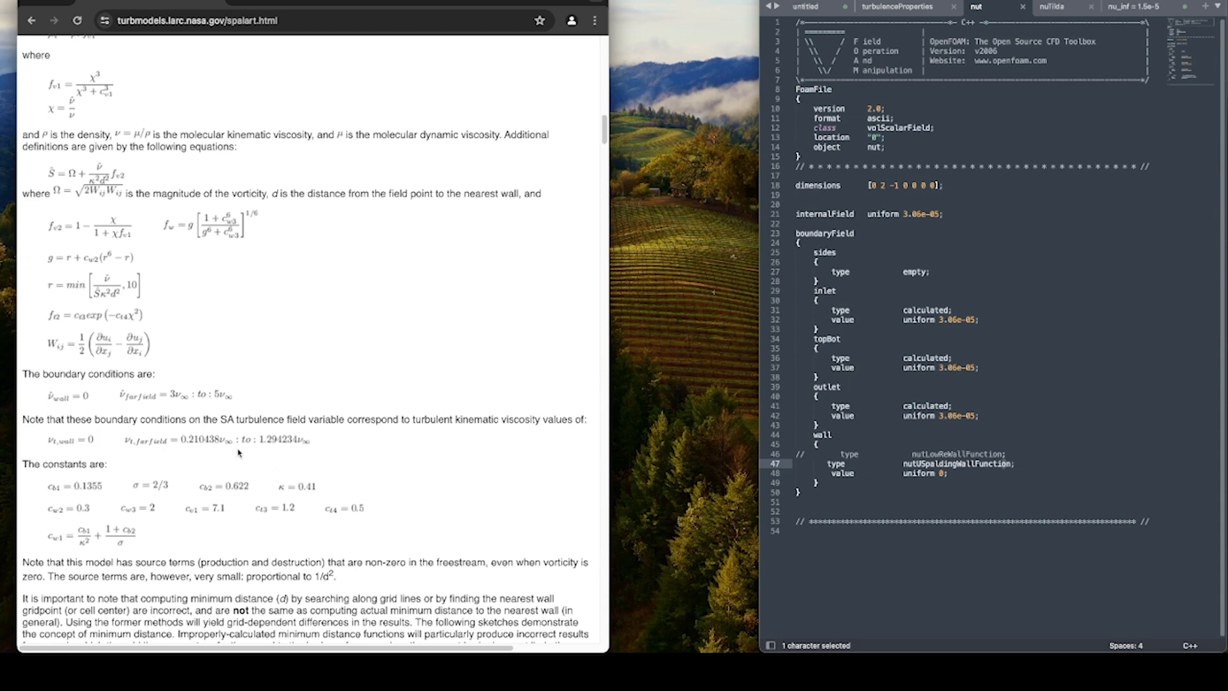
left_click(923, 214)
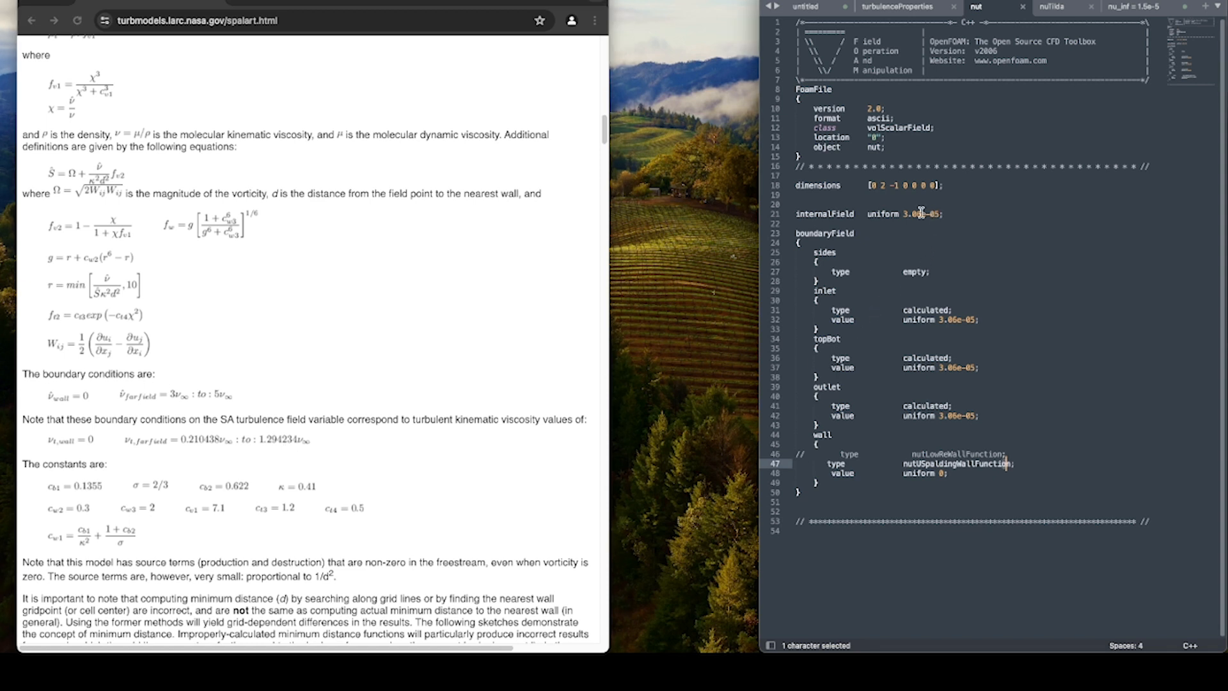
left_click_drag(902, 214, 942, 214)
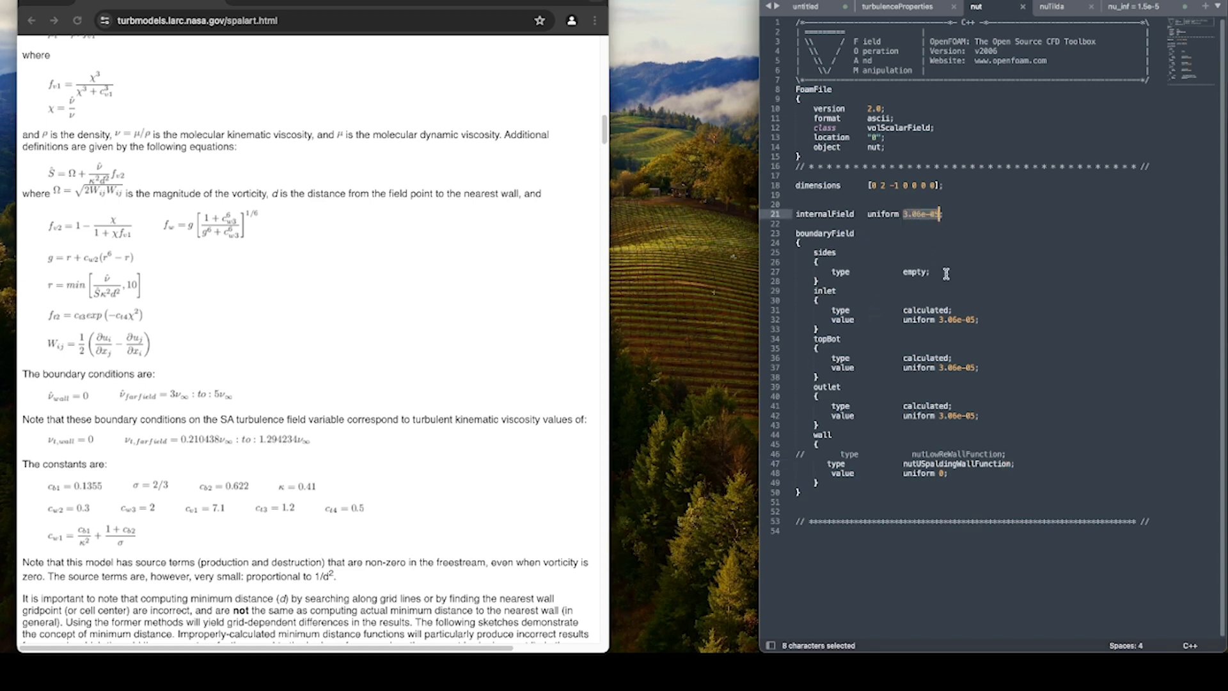
type("1.5e-5")
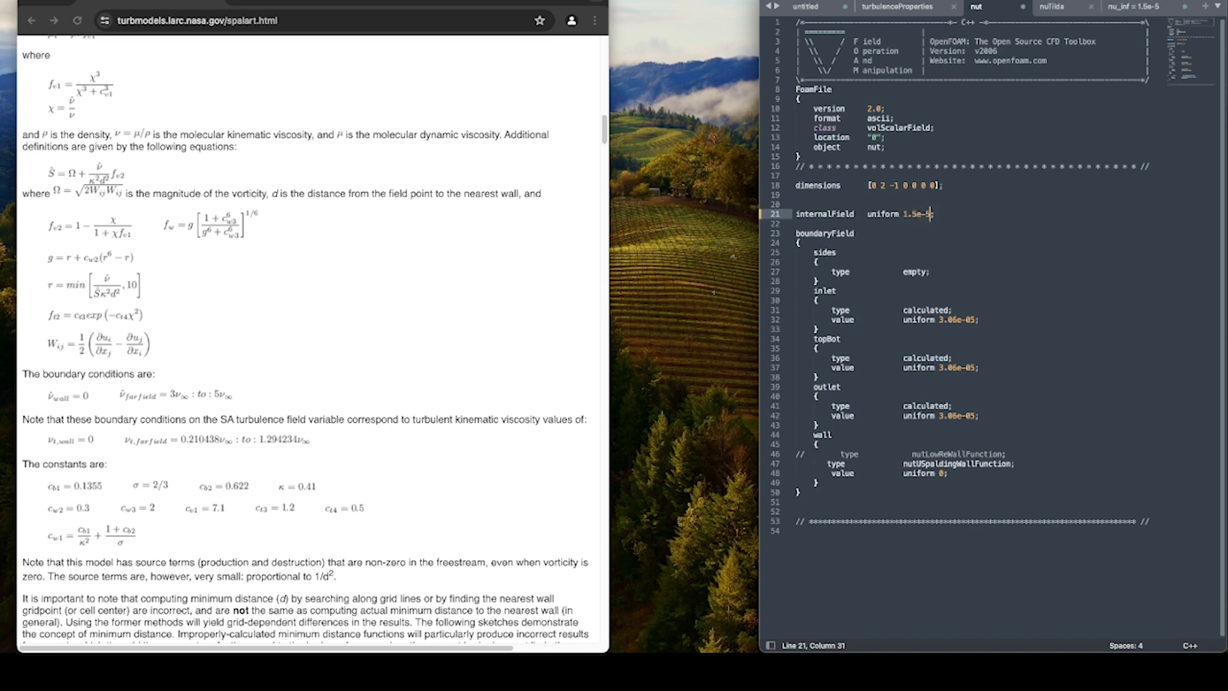
left_click(1075, 279)
key("super+s")
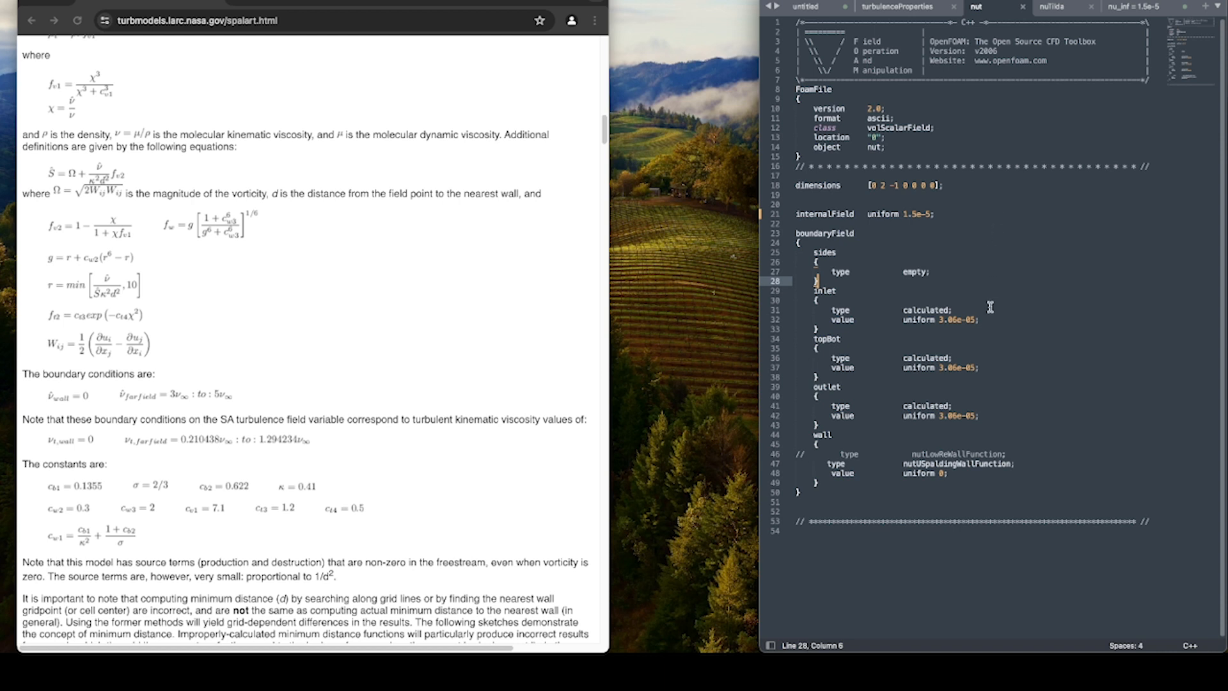
Compare the boundary entries of nut and nuTilda, including the wall types and the calculated topBot condition.
left_click(1062, 13)
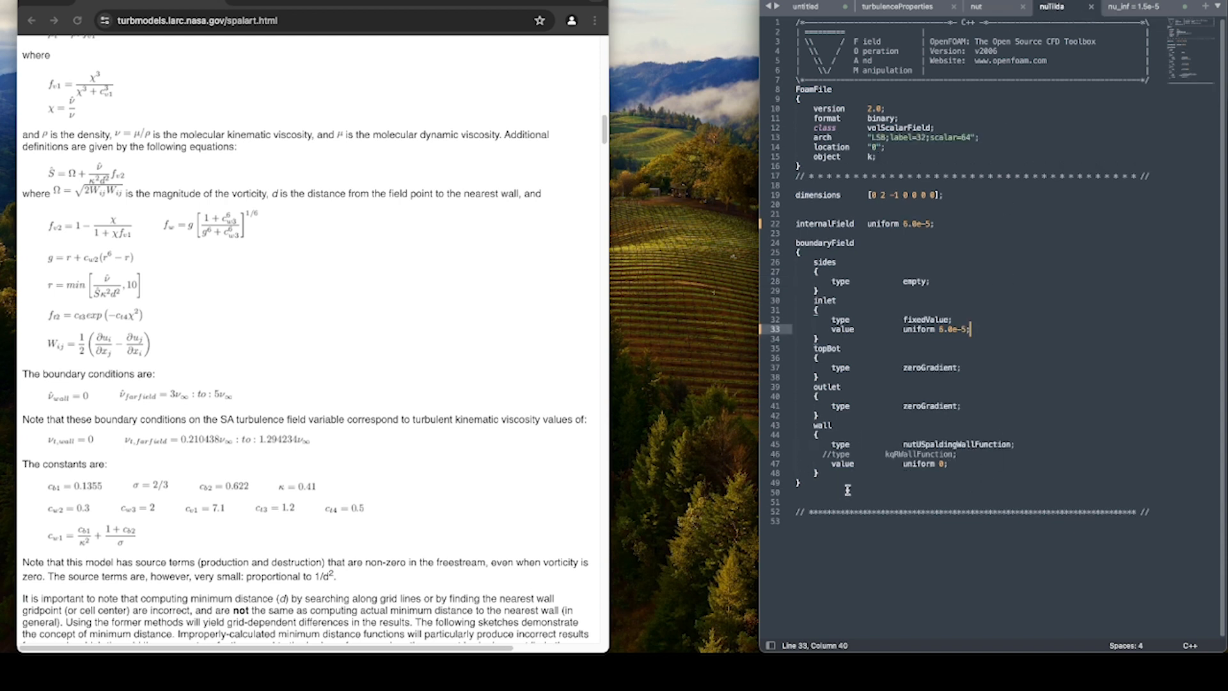
left_click(993, 9)
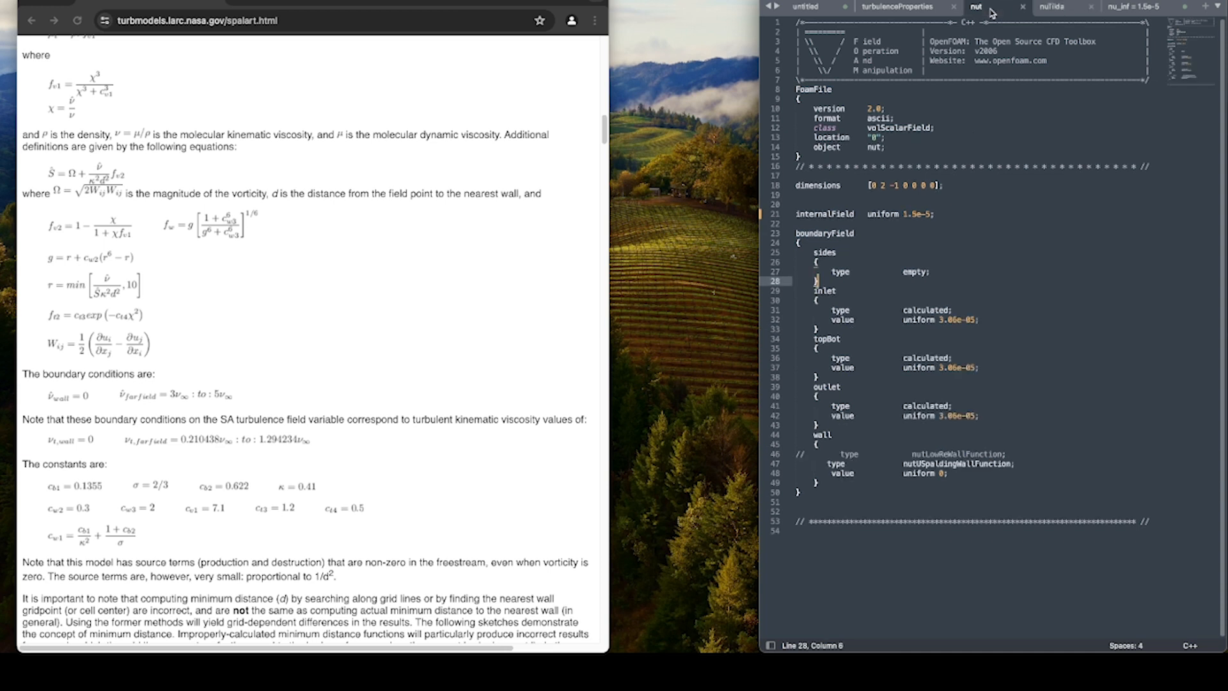
left_click(1062, 18)
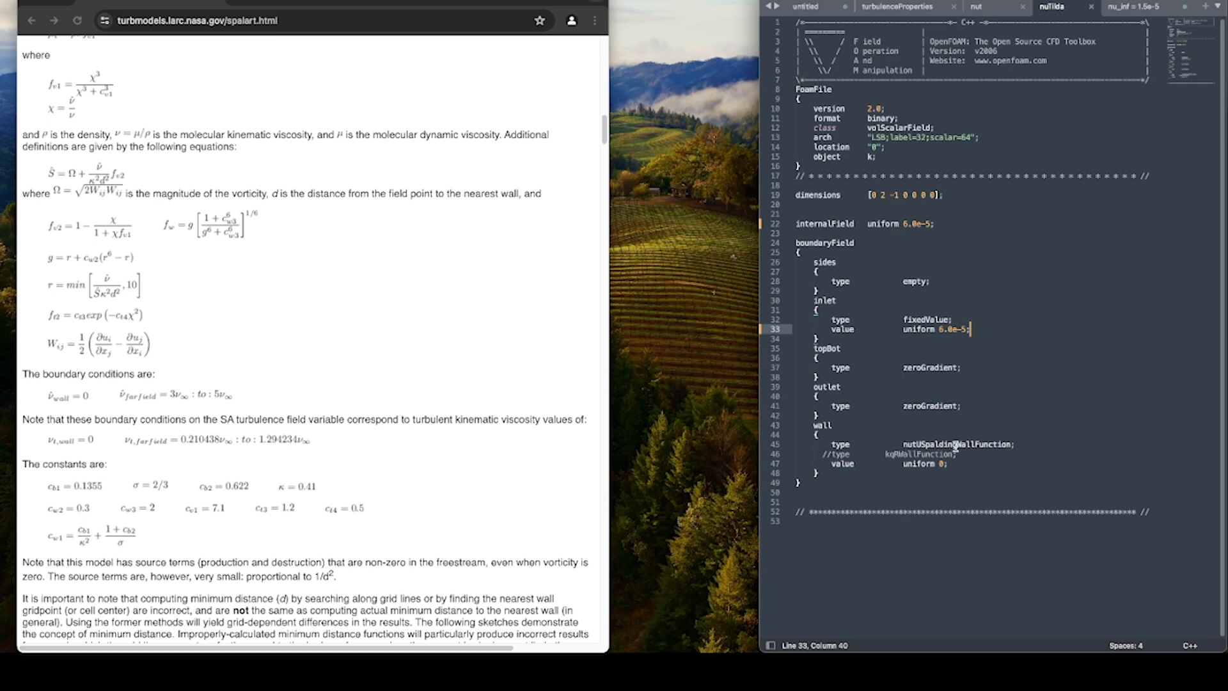
left_click(987, 9)
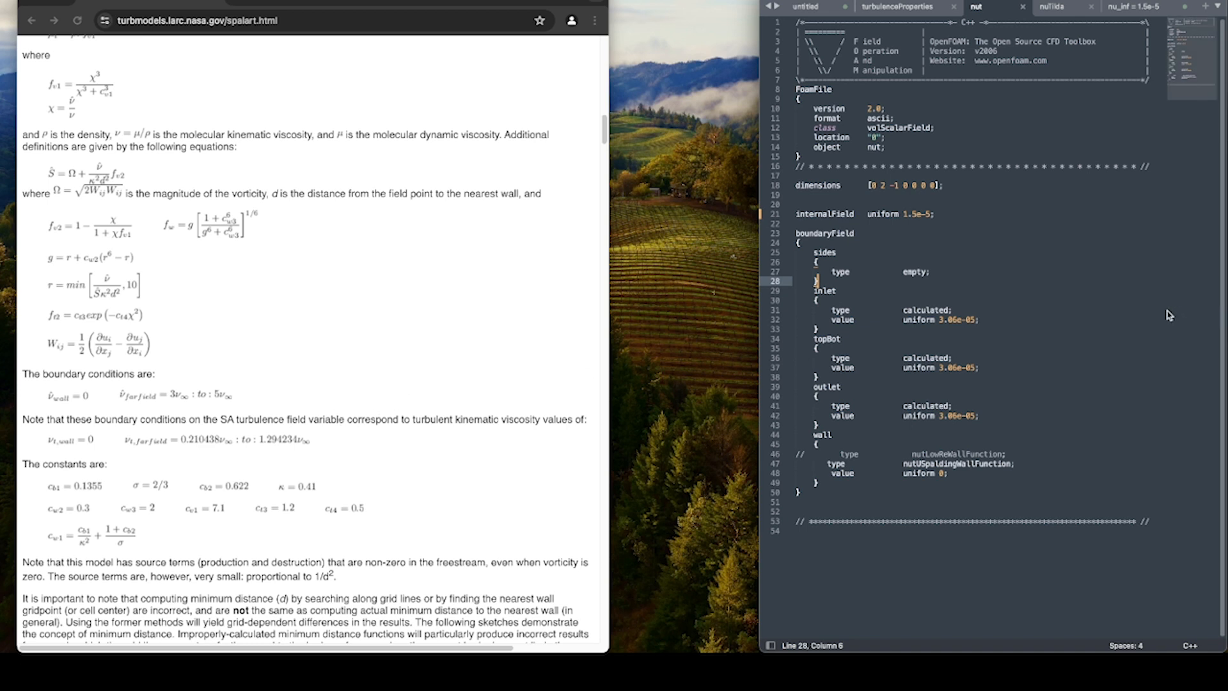
left_click(966, 367)
left_click(972, 359)
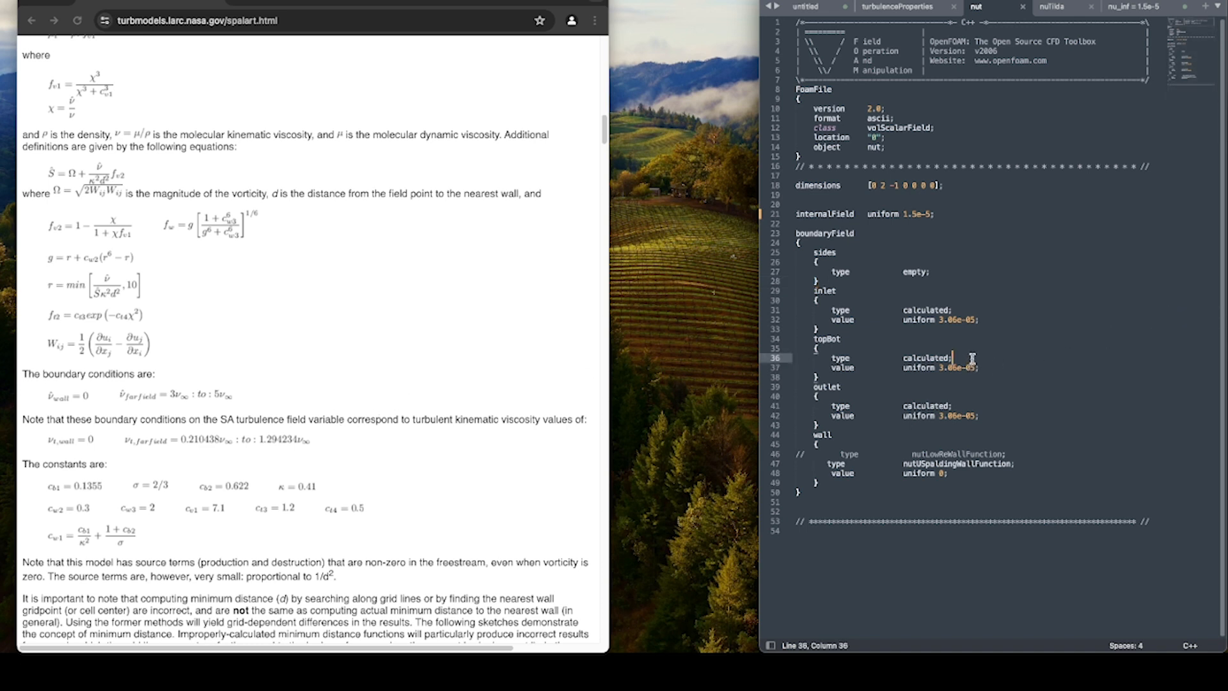
left_click(980, 367)
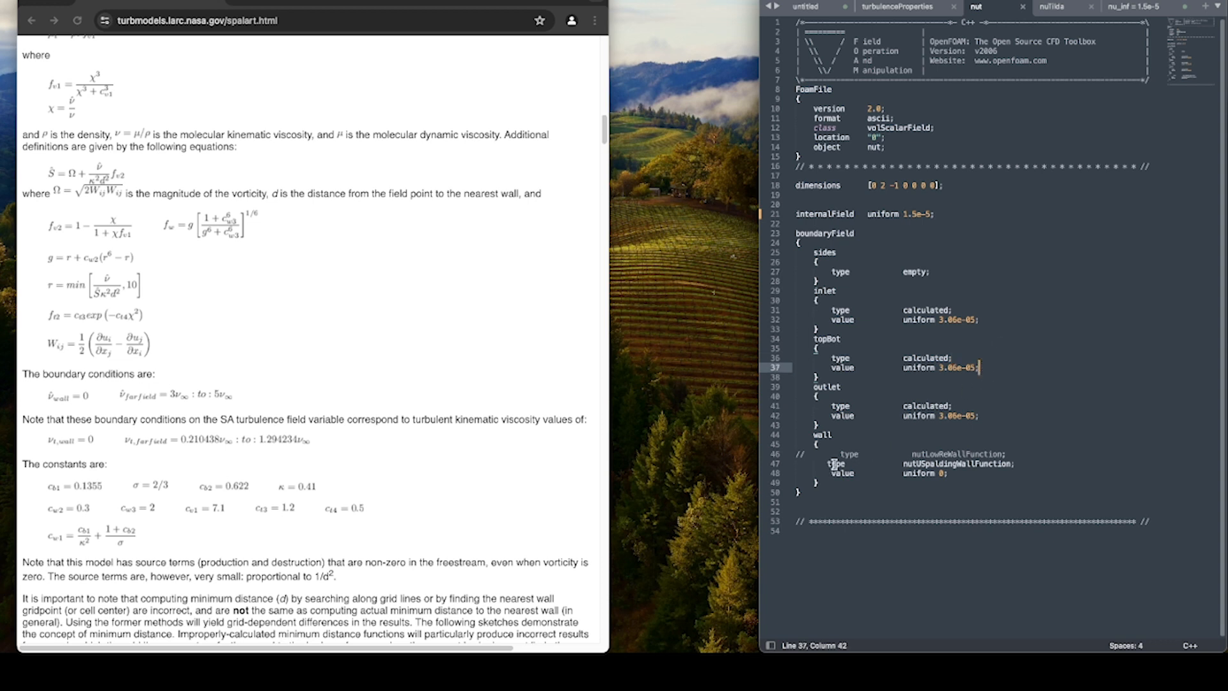
Comment out the nutUSpaldingWallFunction type line of the wall patch in nut.
left_click_drag(902, 463, 1017, 463)
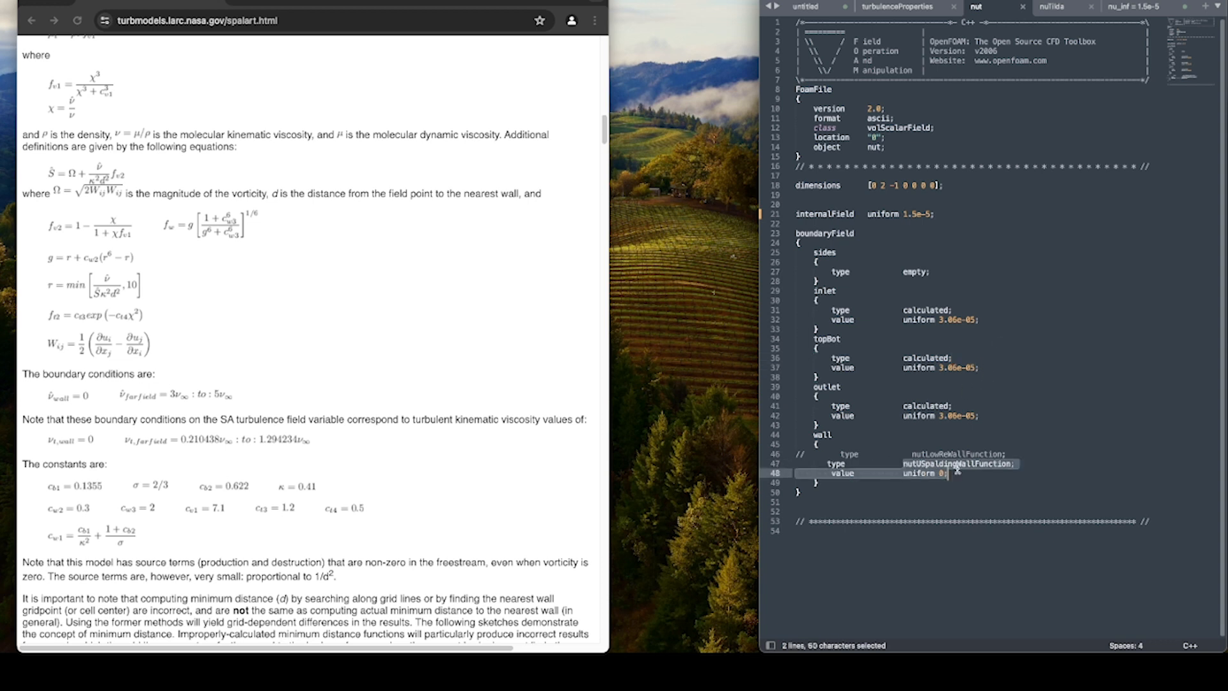
left_click(828, 463)
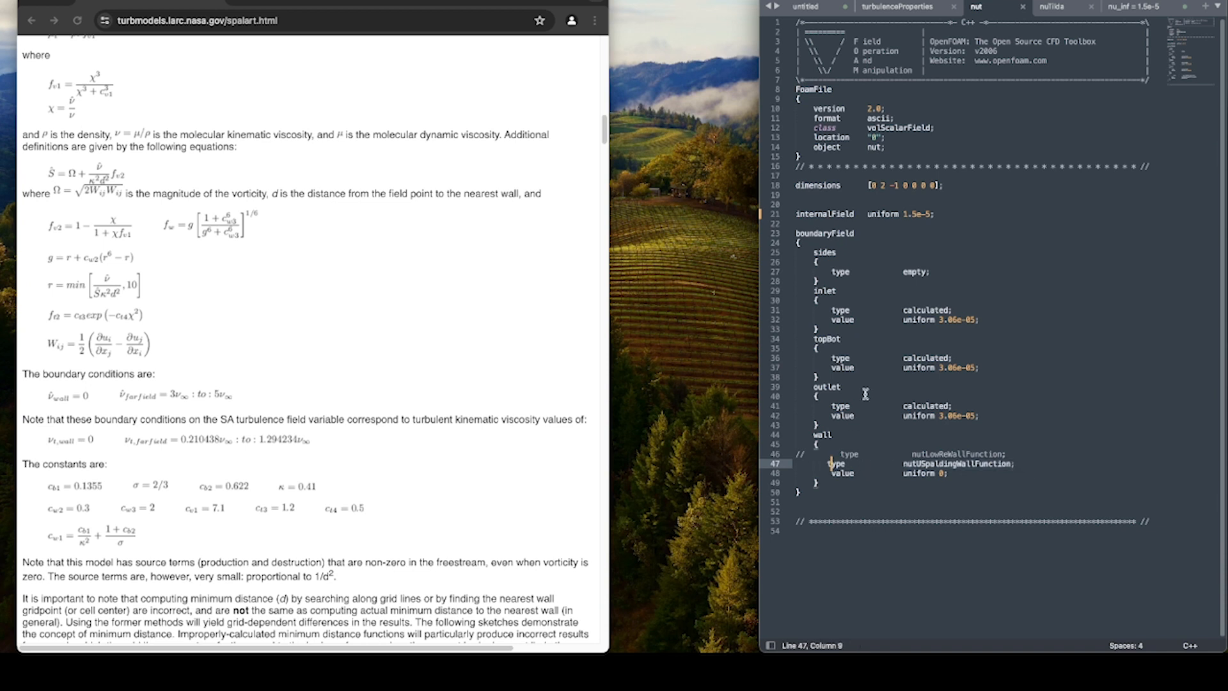
type("//")
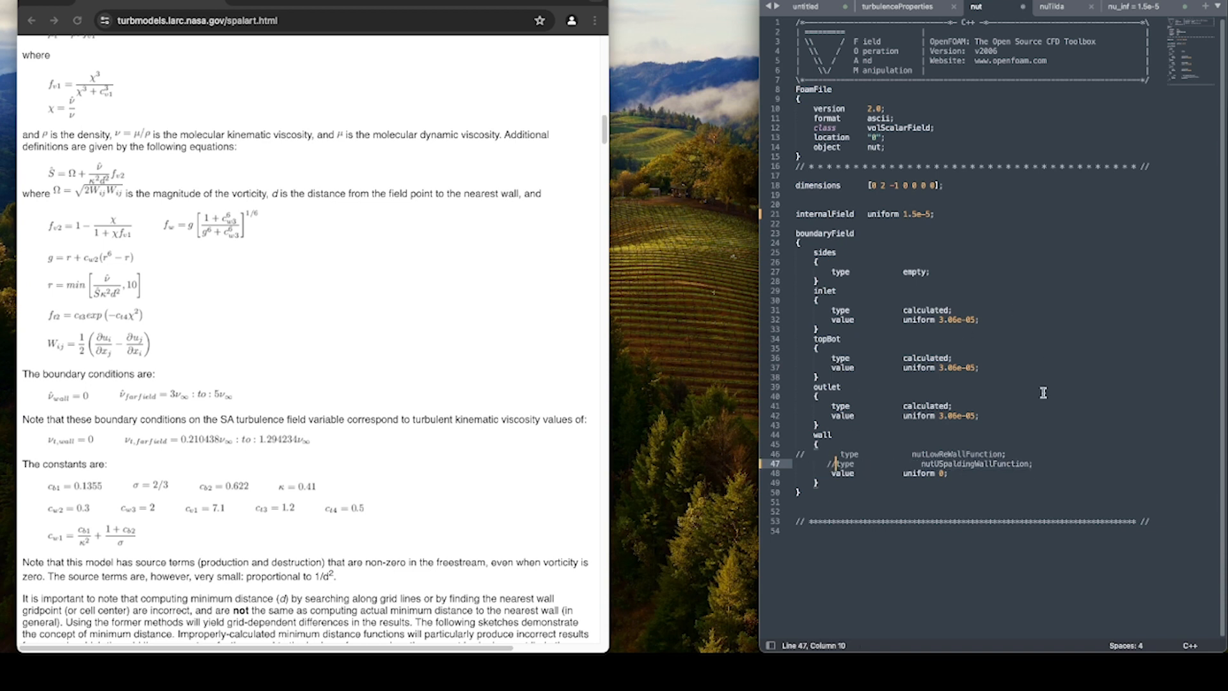
Add a type fixedValue; line above the wall value in nut and save the file.
left_click(1067, 466)
key("Return")
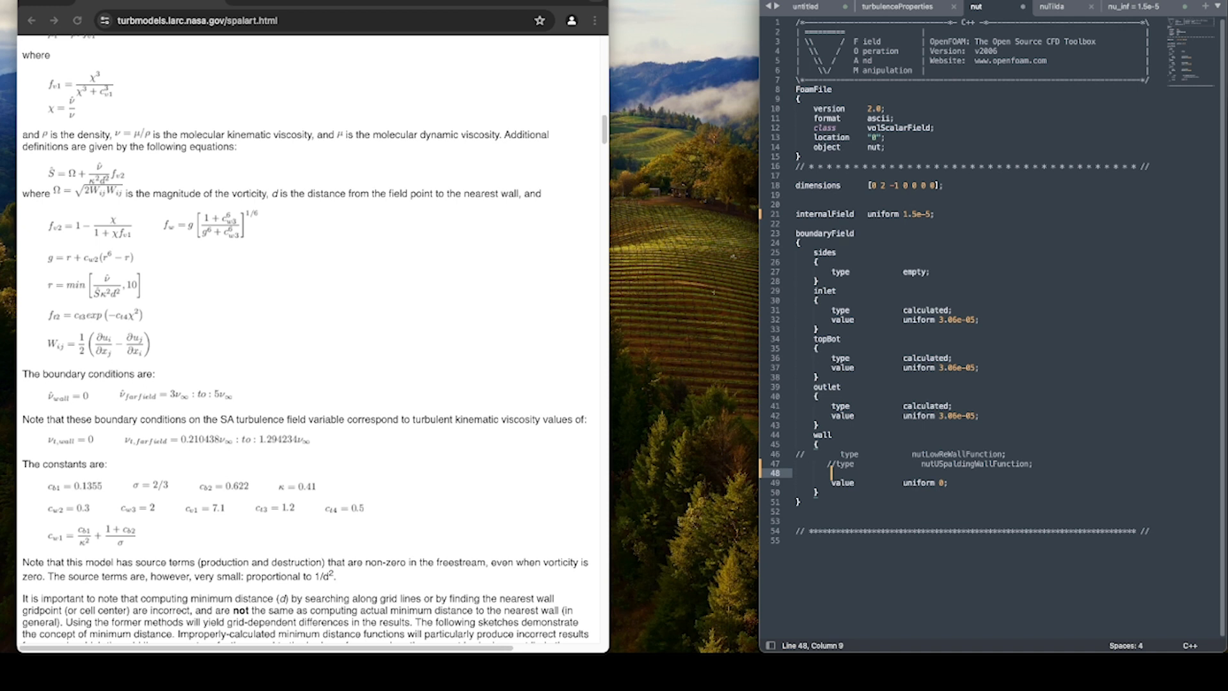
type("type")
key("Tab")
key("Tab")
key("Tab")
type("fixedValue;")
key("Down")
key("shift+Home")
key("super+s")
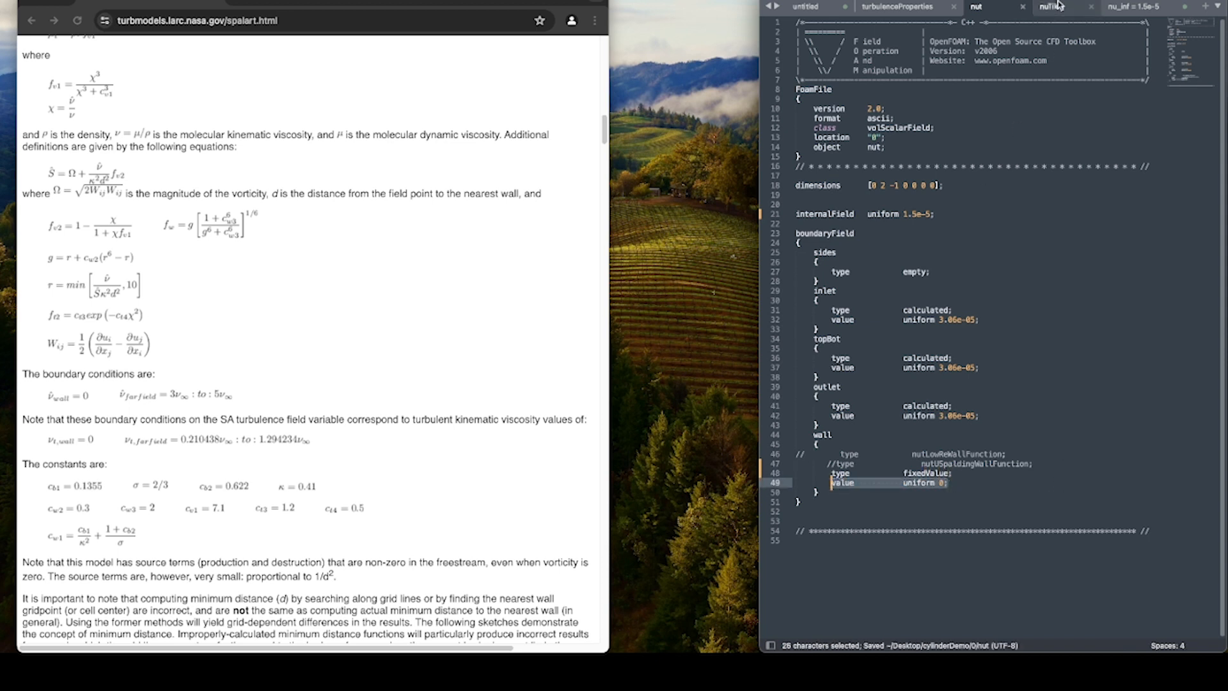
In nuTilda, comment out the wall's nutUSpaldingWallFunction line, add type fixedValue; above its value and save the file.
left_click(1056, 8)
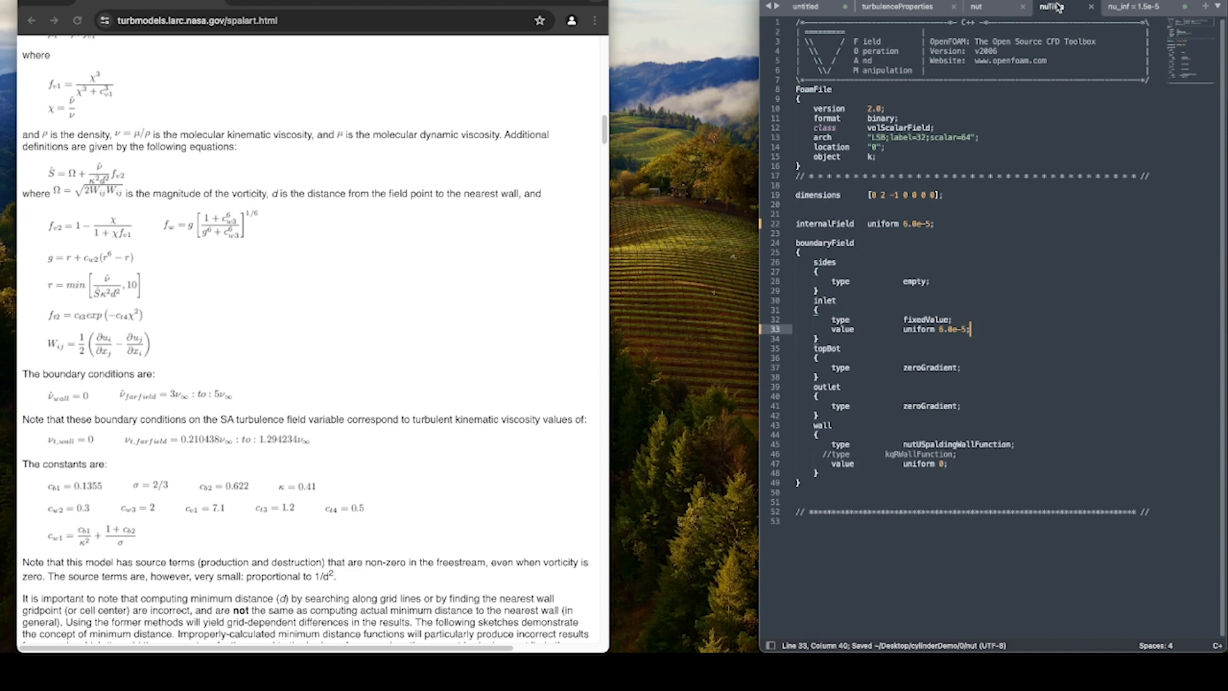
left_click(831, 444)
type("//")
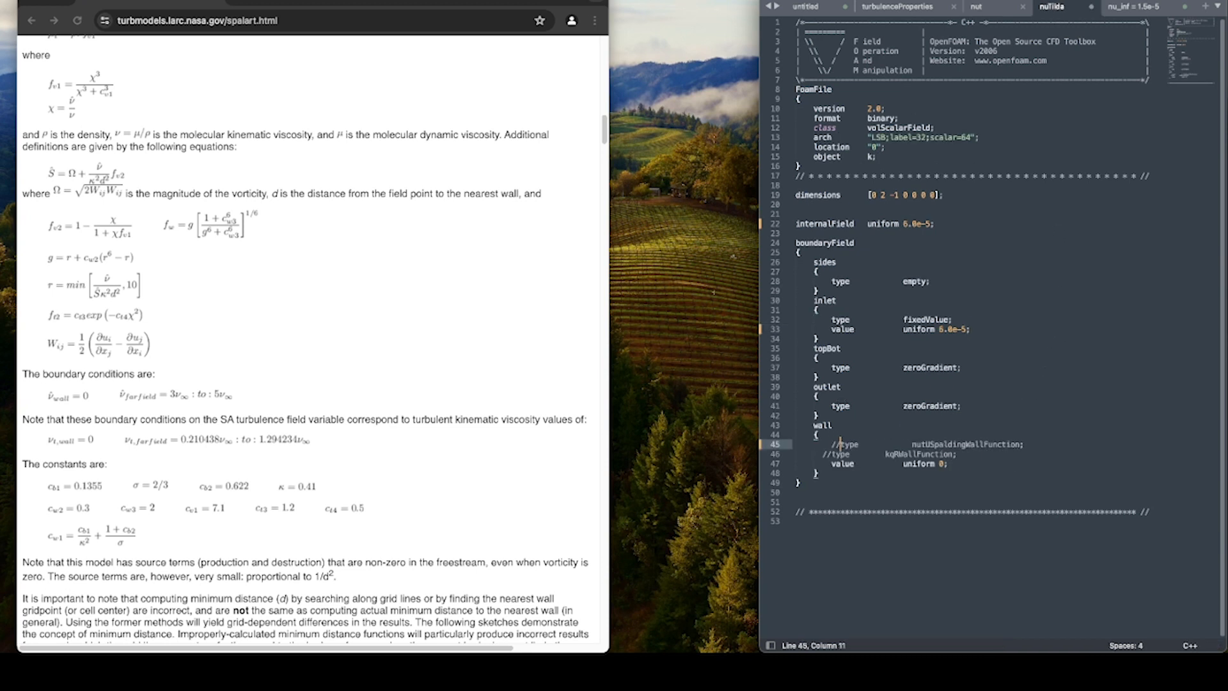
left_click(973, 455)
key("Return")
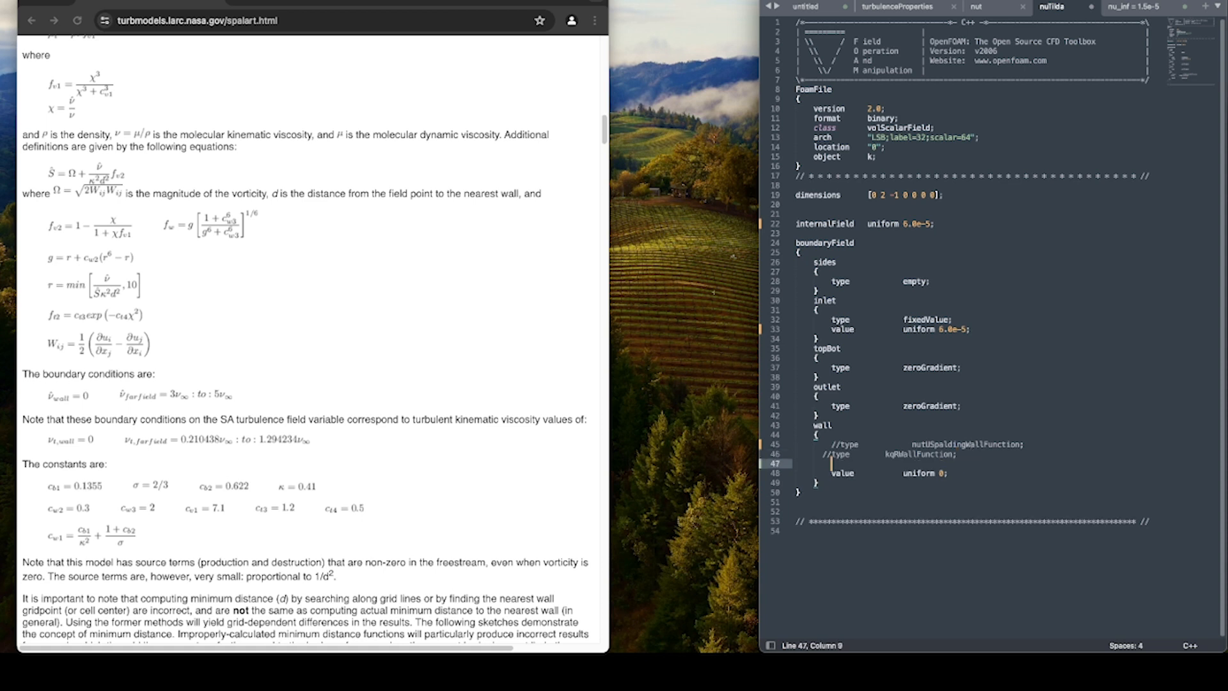
type("t")
key("Return")
type("fixedValue;")
key("Tab")
key("super+s")
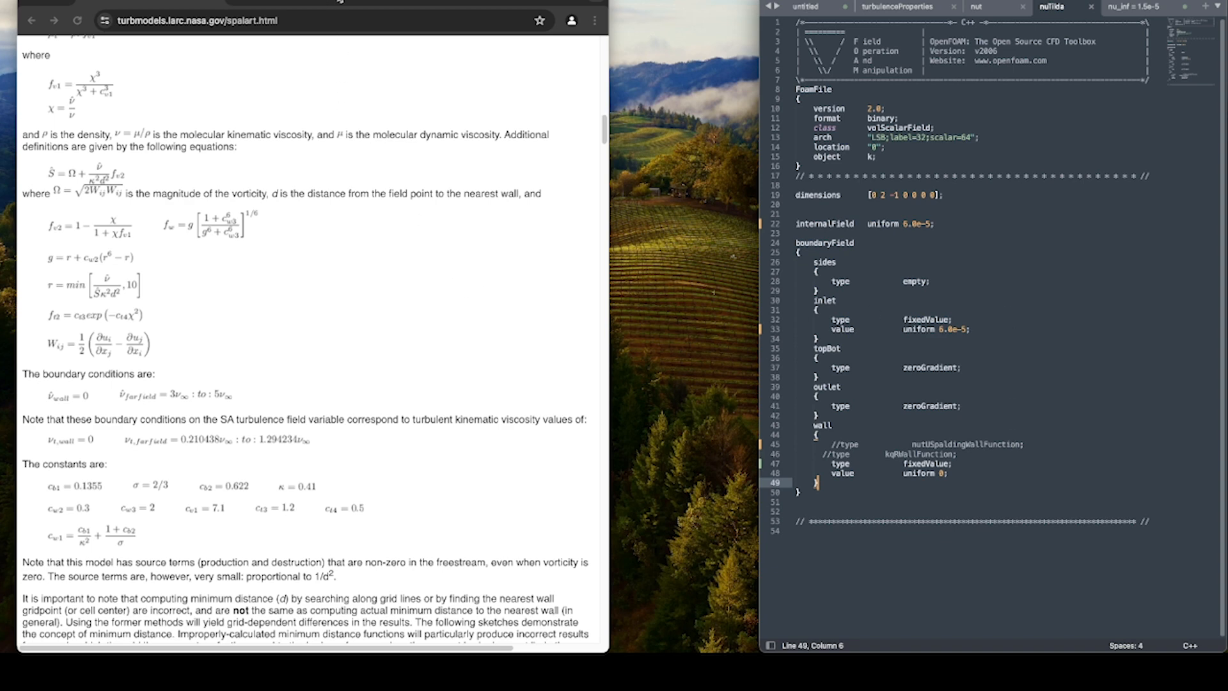
Minimize the browser window to uncover the cylinderDemo case folder.
double_click(351, 3)
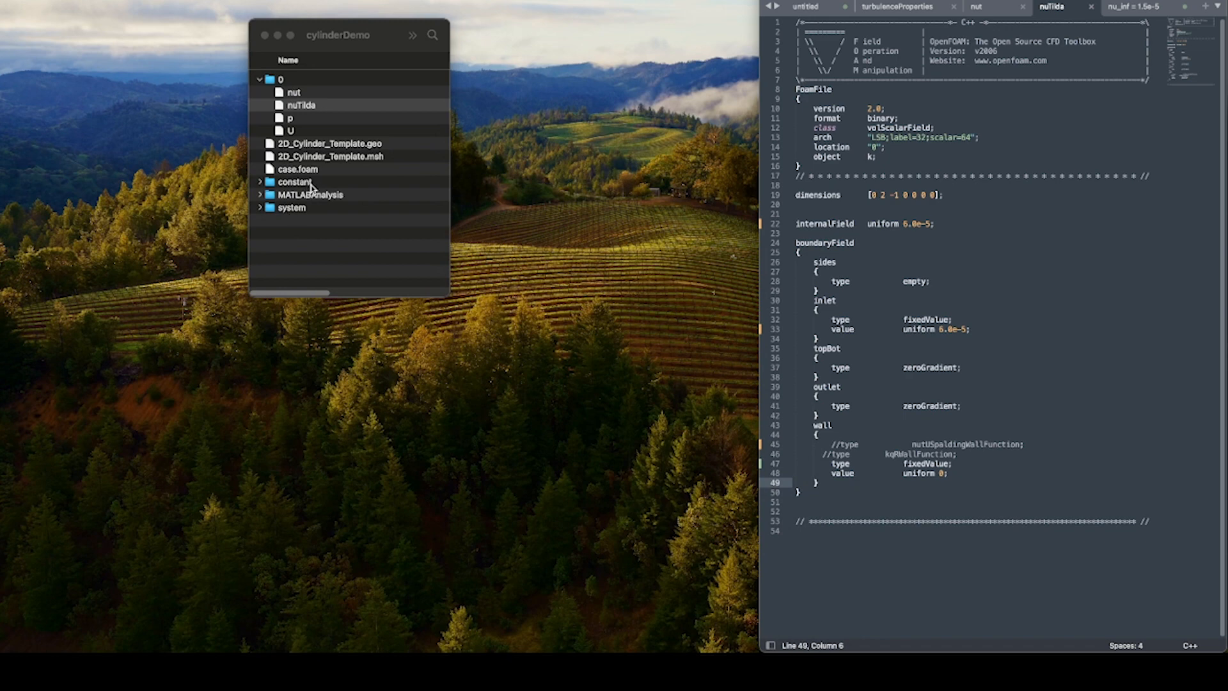
In turbulenceProperties, change the RASModel entry to kOmegaSST and save the file.
left_click(260, 81)
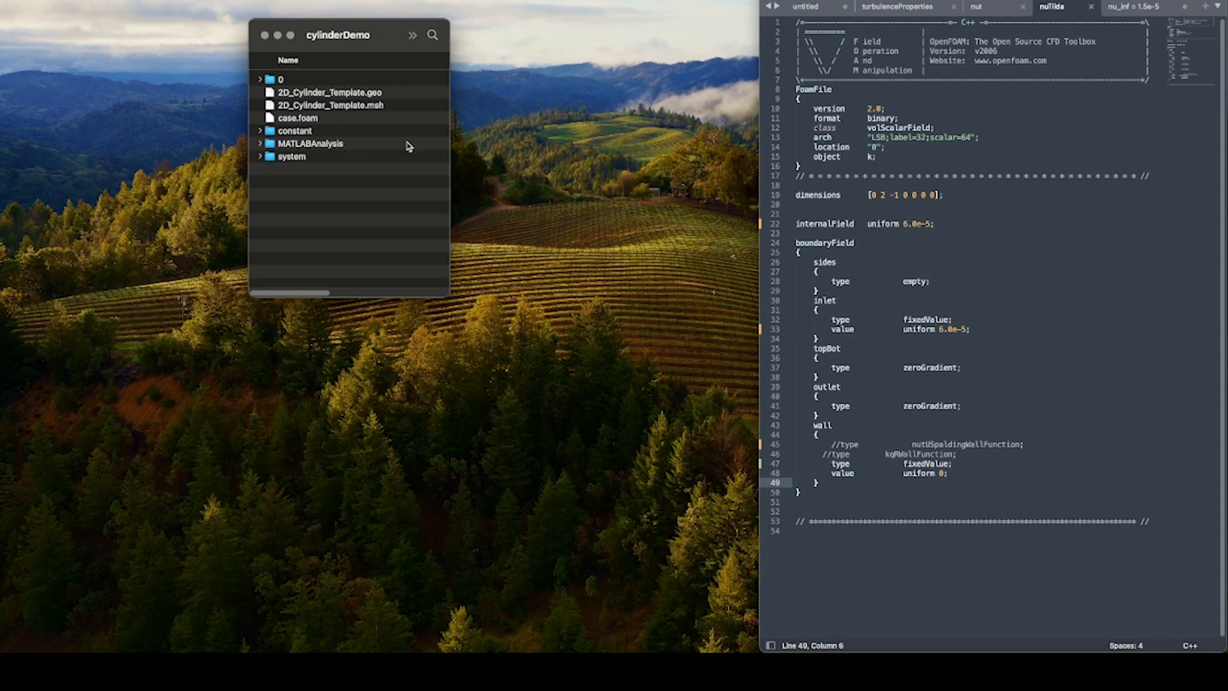
left_click(894, 9)
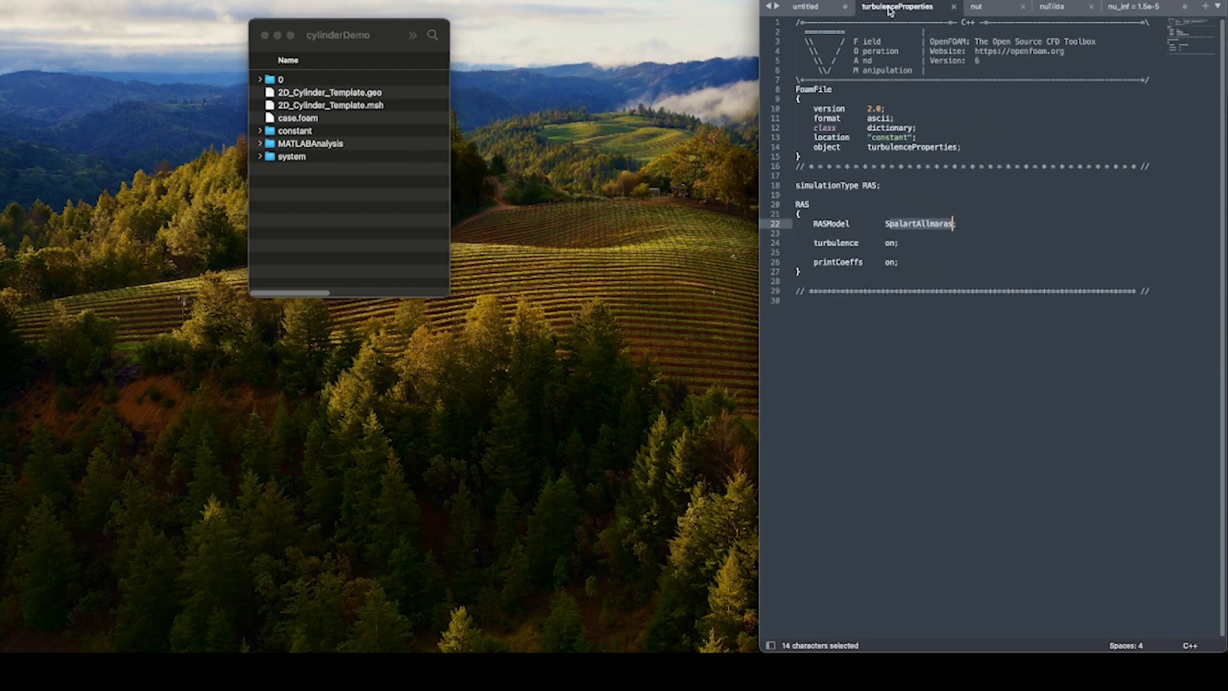
left_click(999, 230)
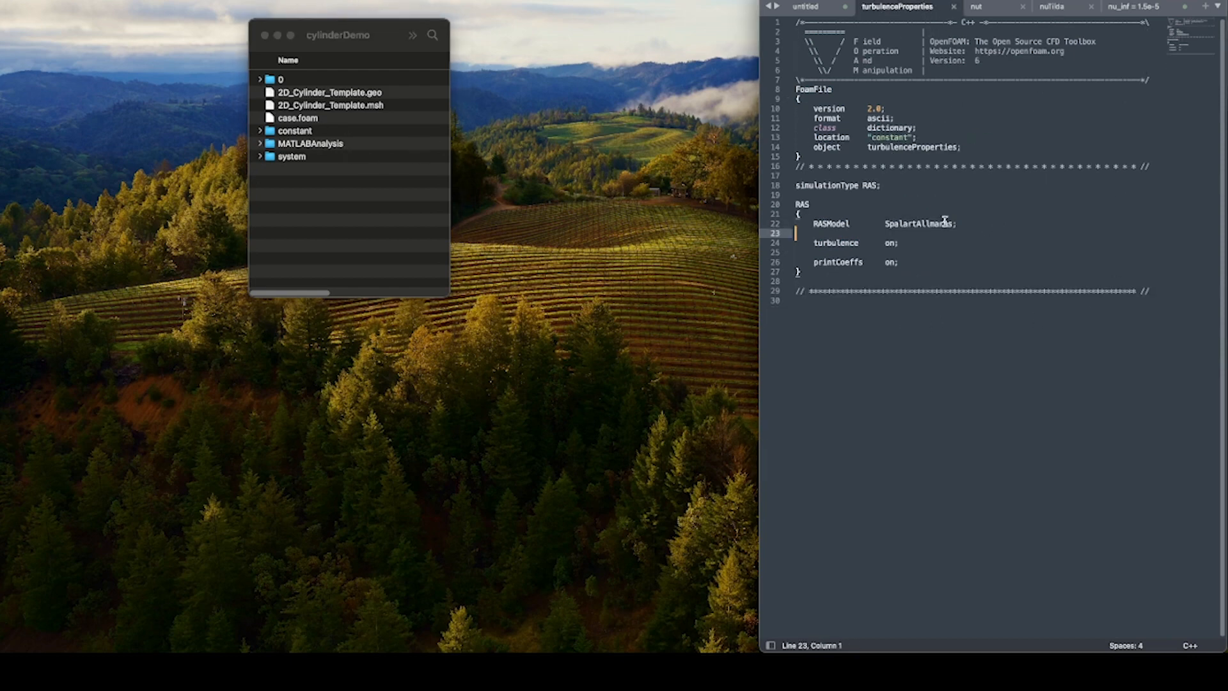
mouse_move(956, 224)
left_mouse_down()
mouse_move(887, 224)
mouse_move(953, 224)
left_mouse_up()
left_click(888, 223)
type("ko")
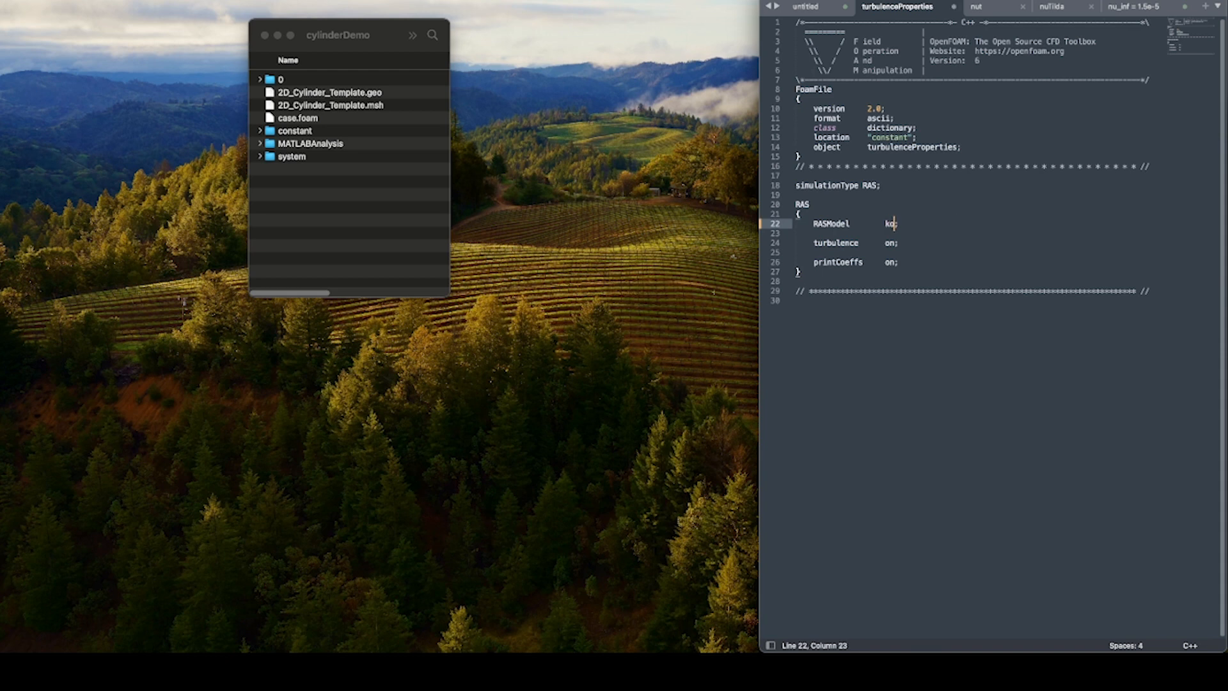
type("megaSST")
key("super+s")
left_click(971, 383)
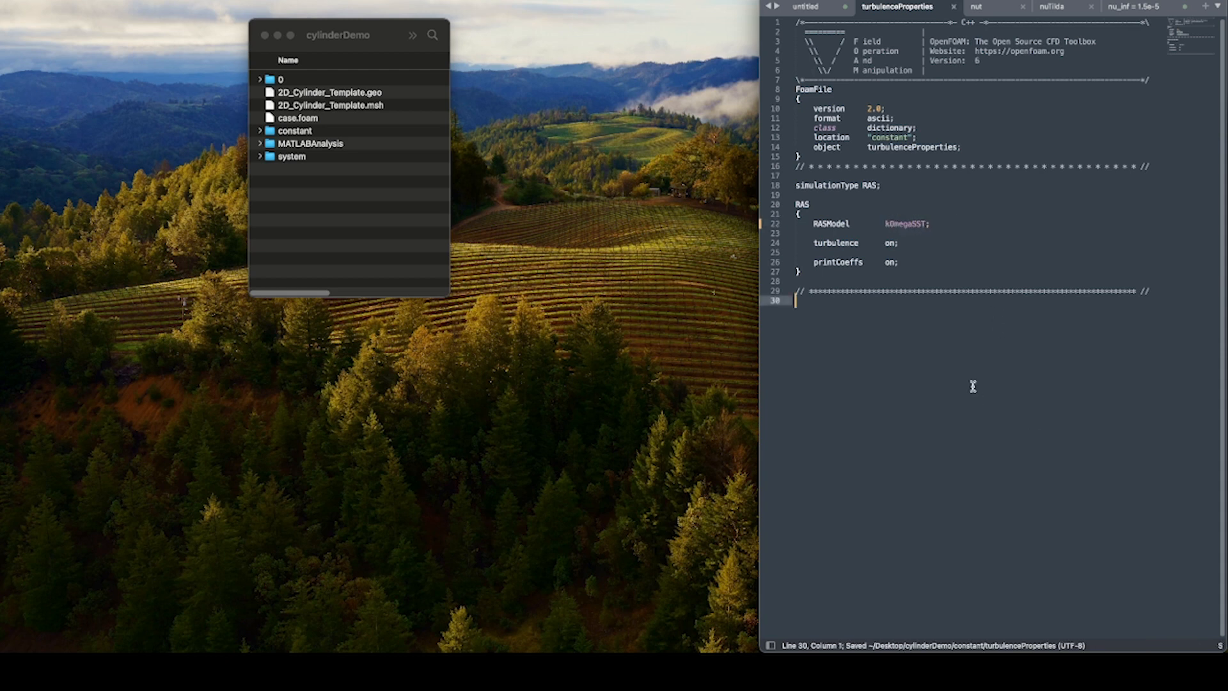
Close the nu_inf notes and the nuTilda file in the editor, and expand the case's 0 folder.
left_click(1014, 8)
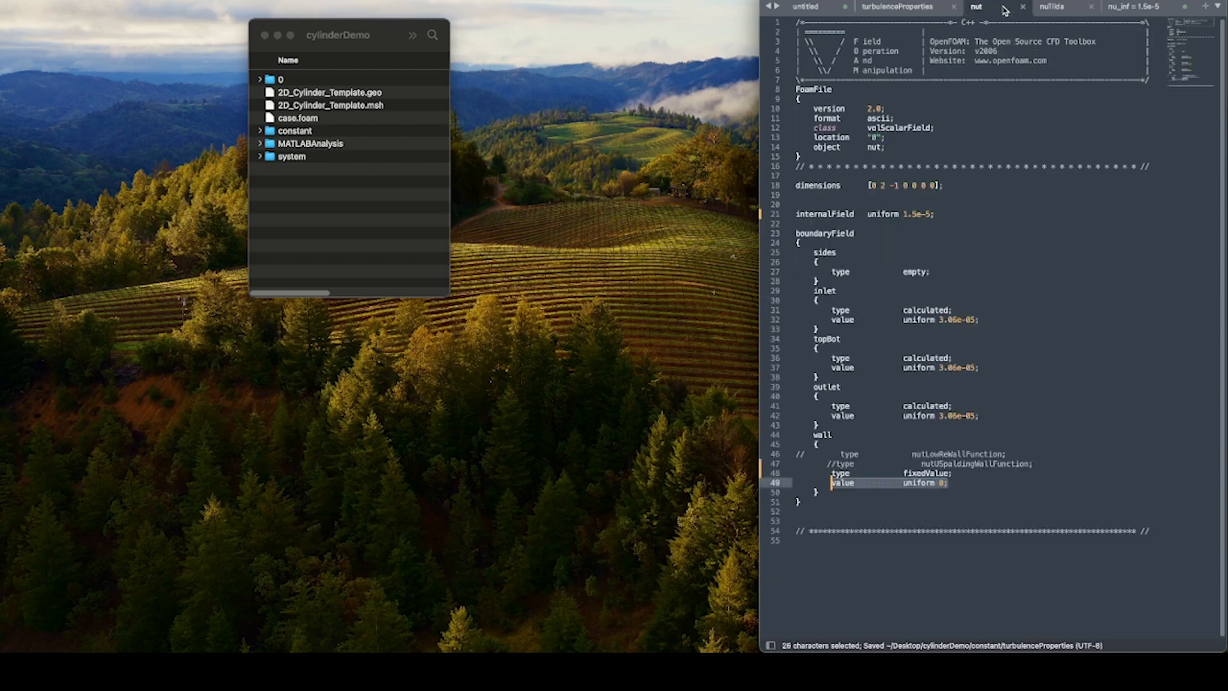
left_click(260, 78)
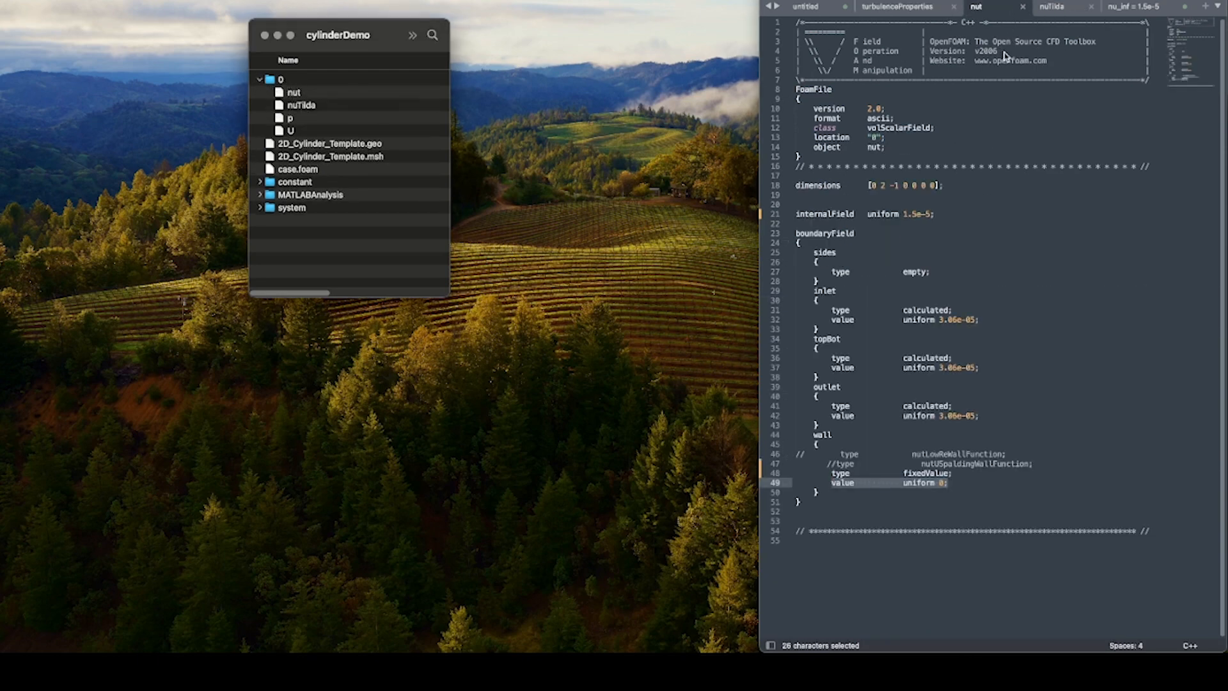
left_click(1145, 7)
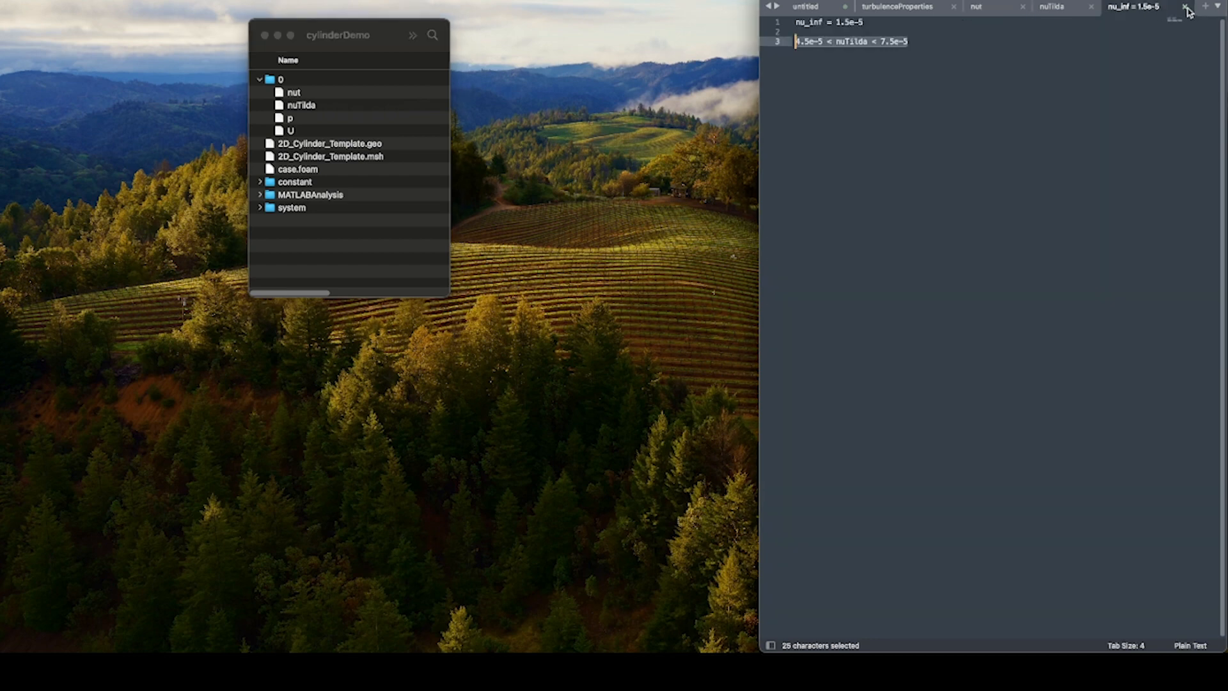
left_click(1185, 6)
left_click(993, 369)
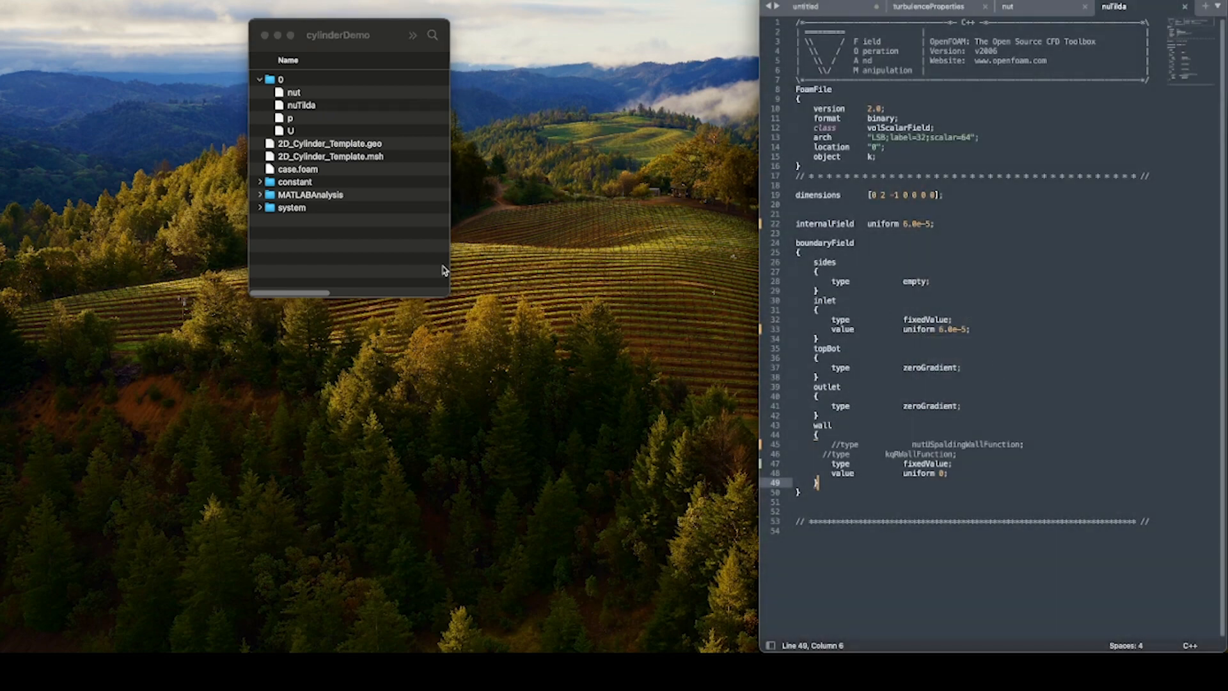
left_click(305, 99)
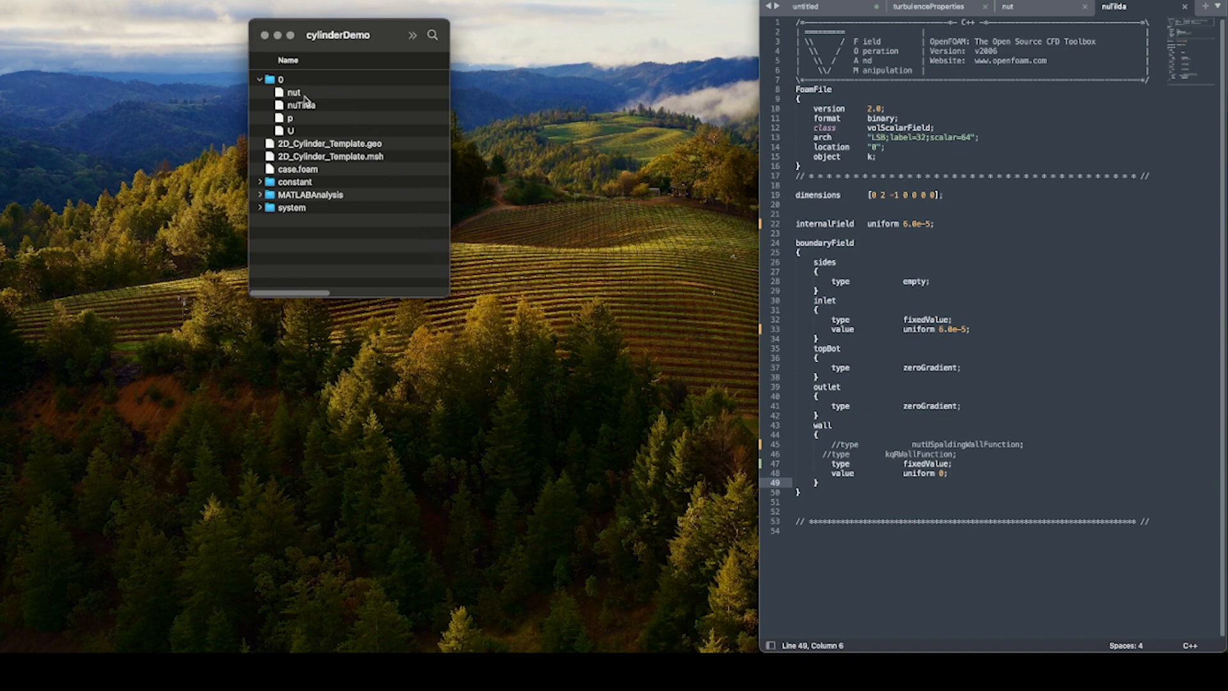
left_click(303, 97)
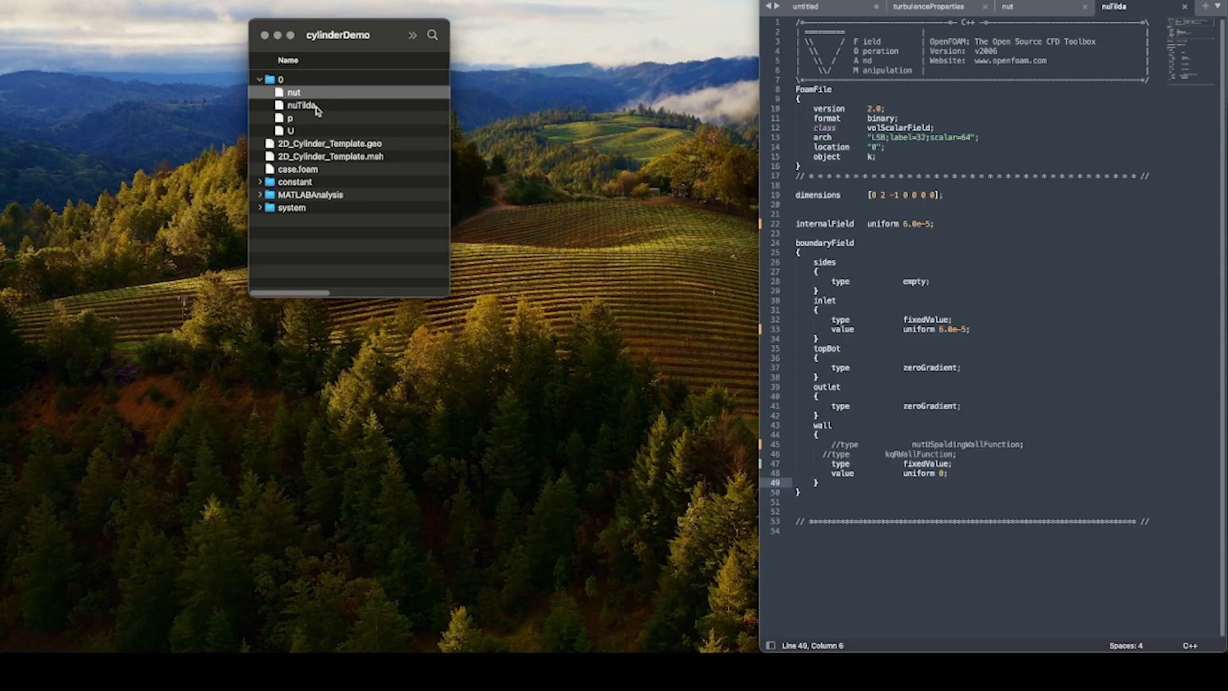
left_click(315, 110)
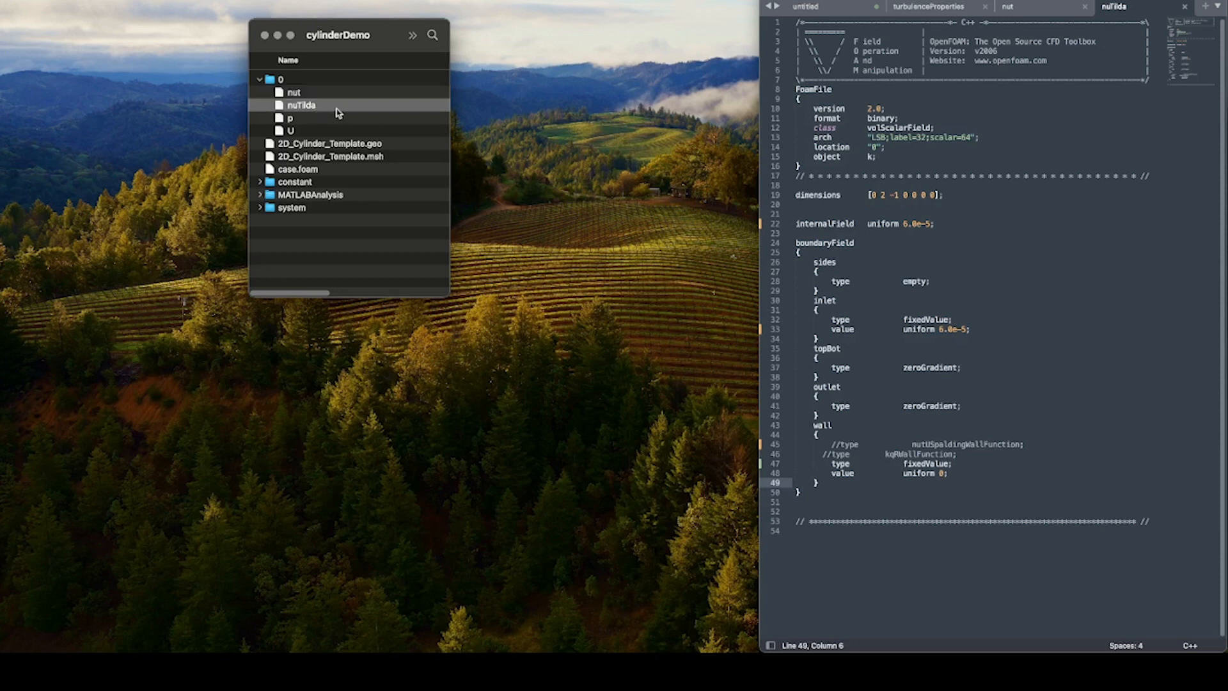
left_click(1185, 7)
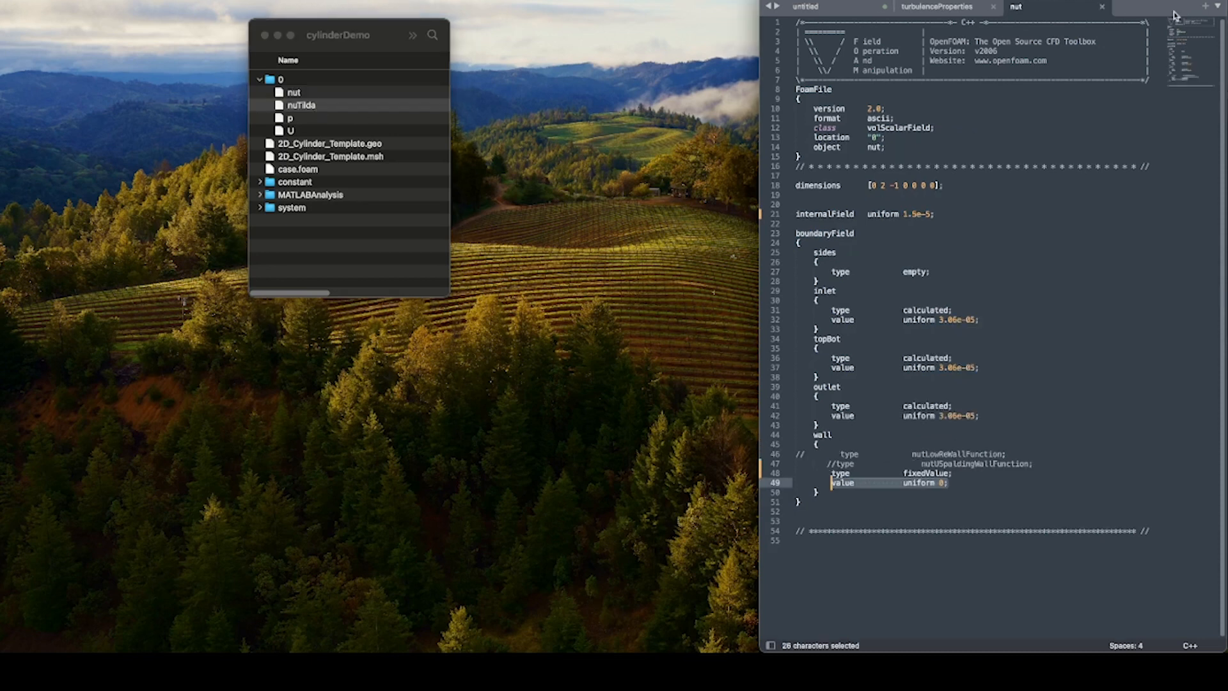
Duplicate nuTilda in the 0 folder and rename the original file as k.
left_click(314, 105)
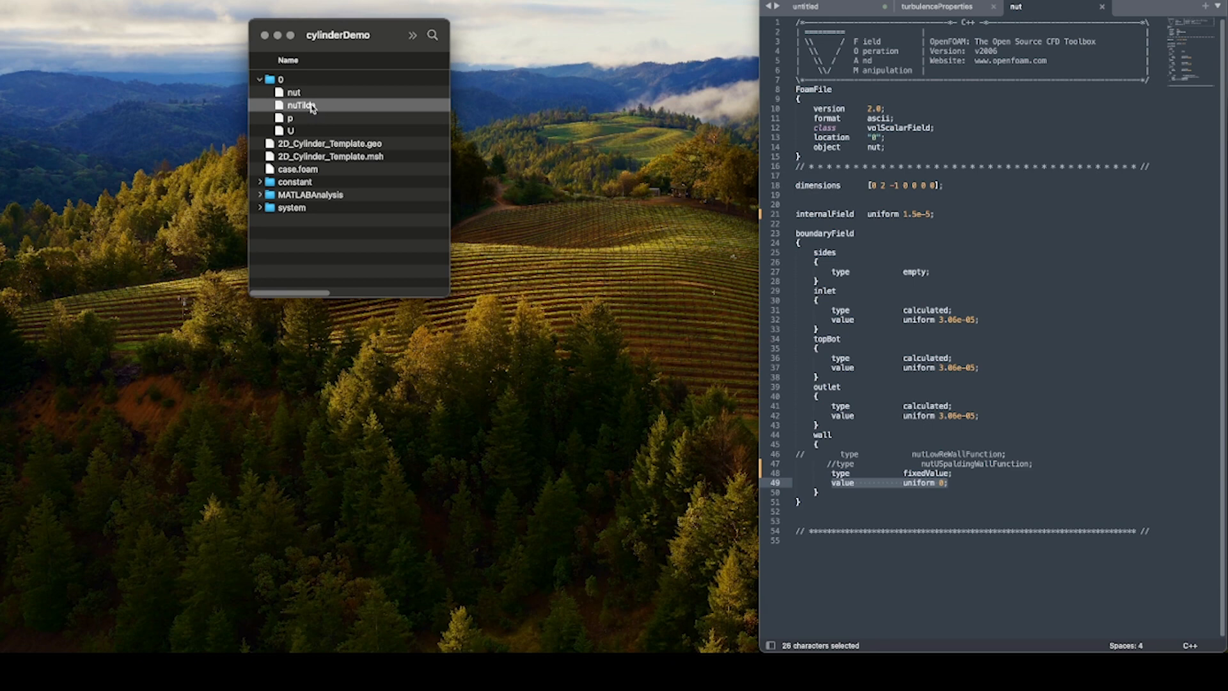
right_click(312, 108)
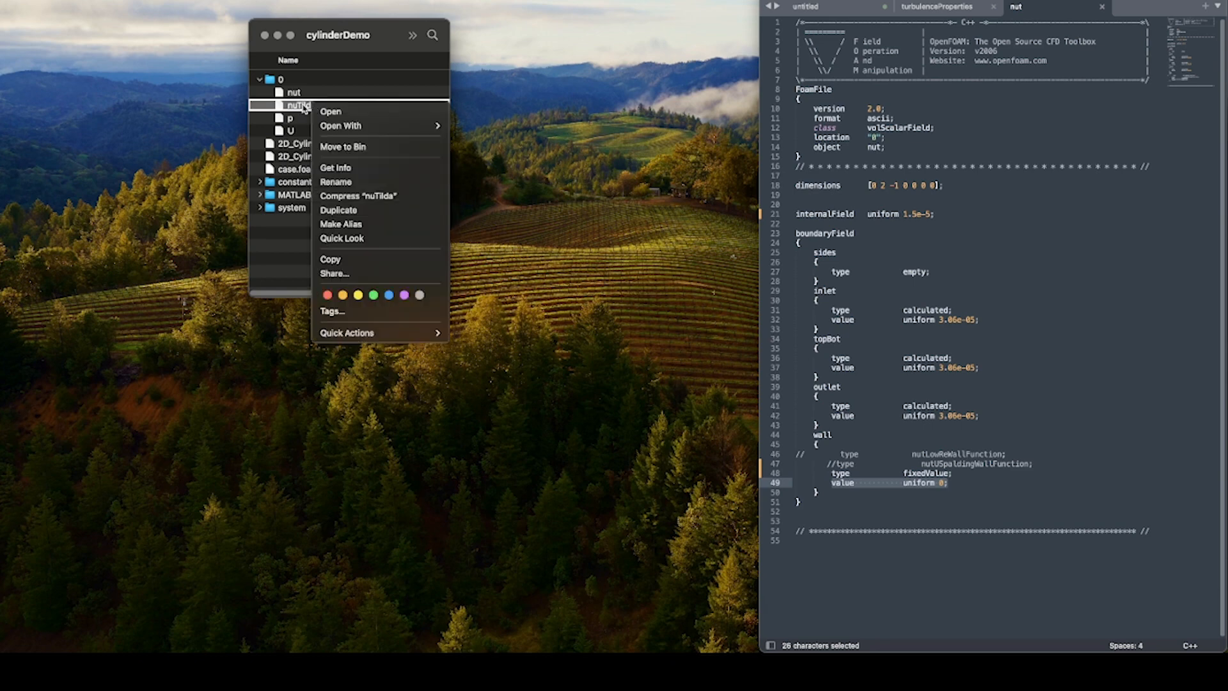
left_click(359, 210)
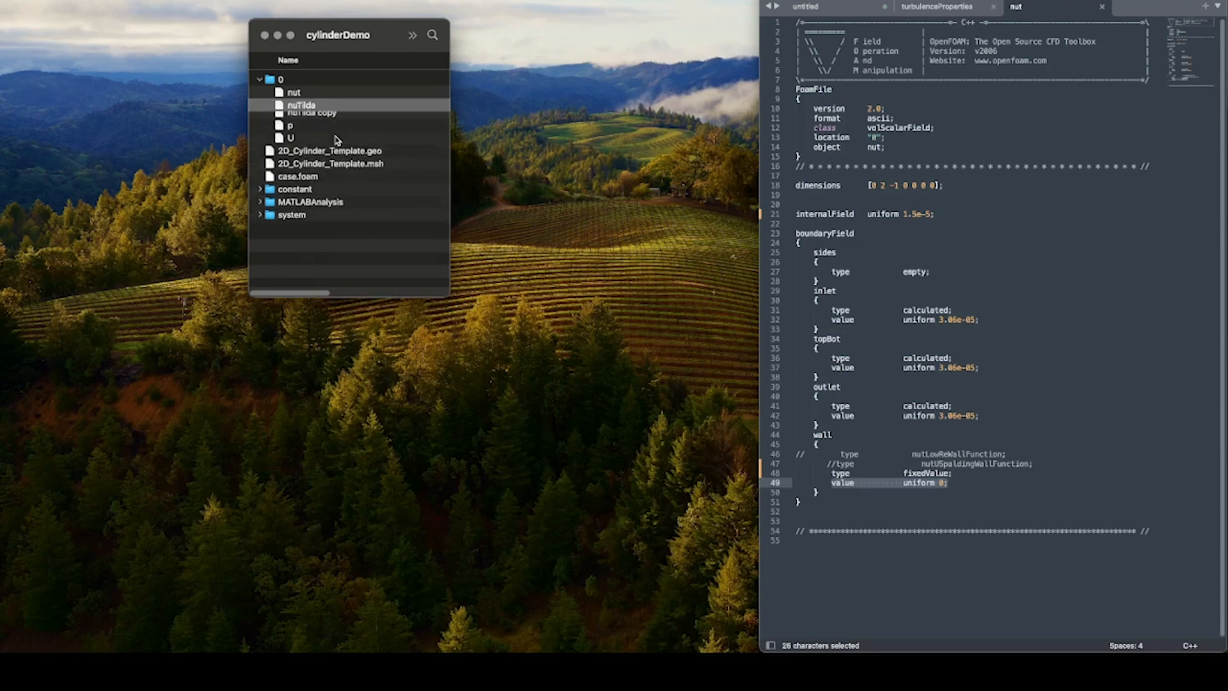
right_click(311, 108)
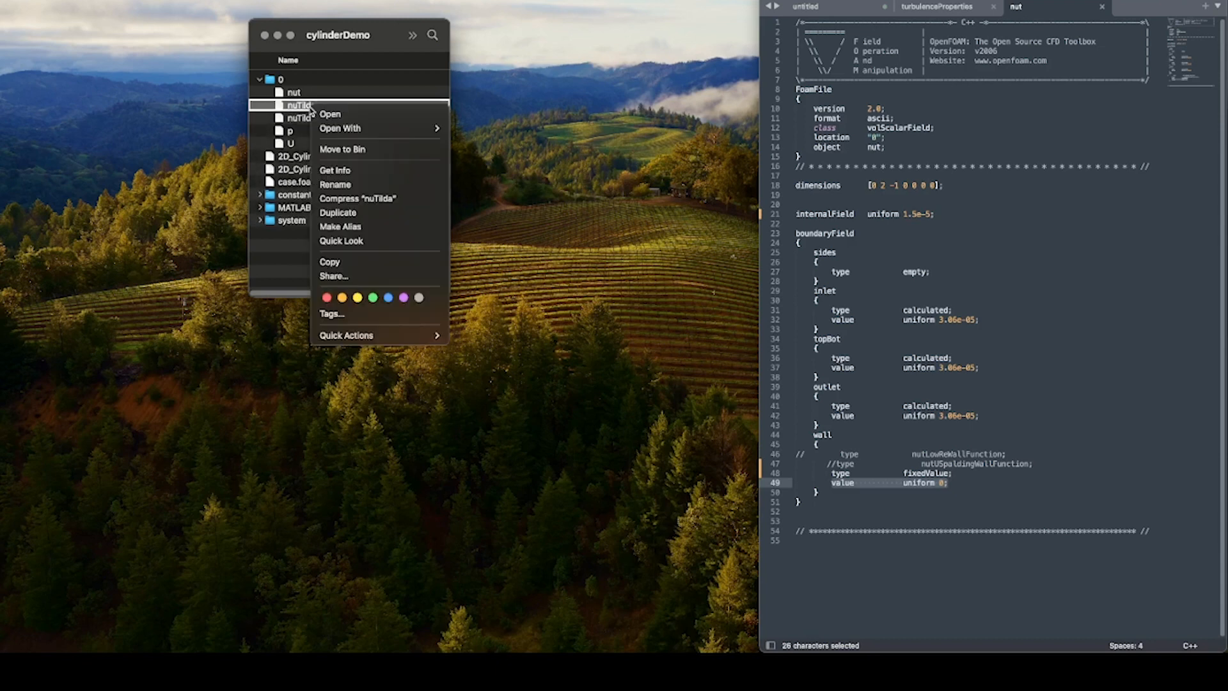
left_click(359, 184)
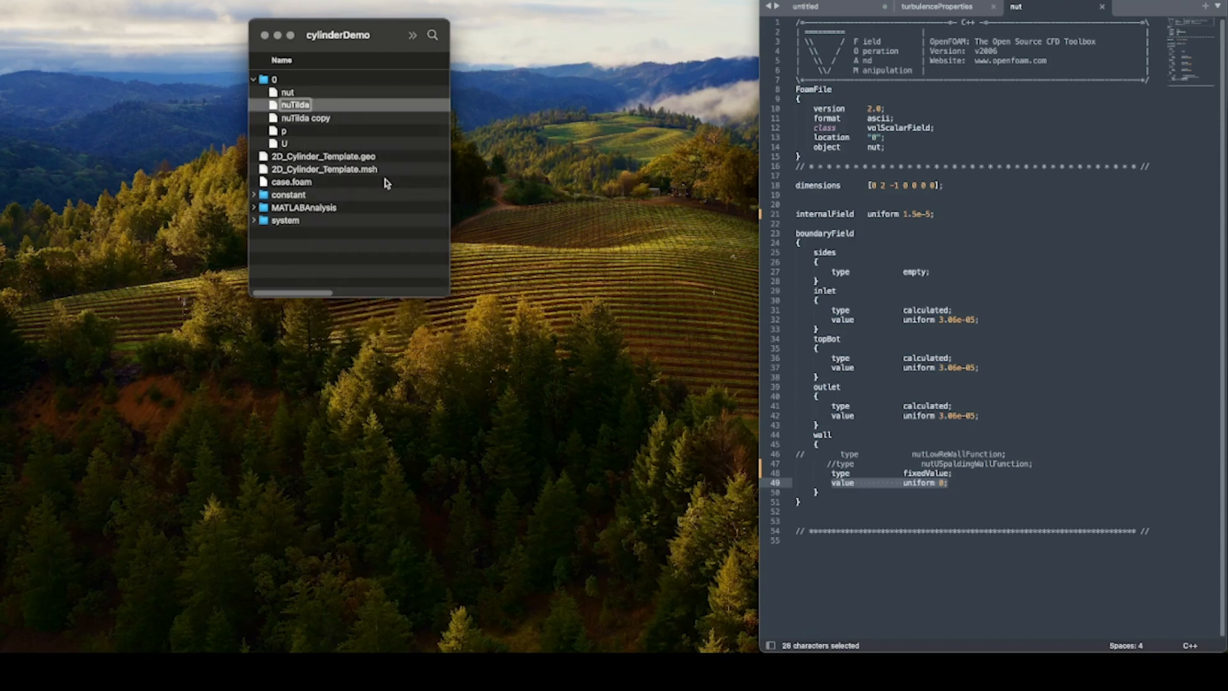
type("k")
key("Return")
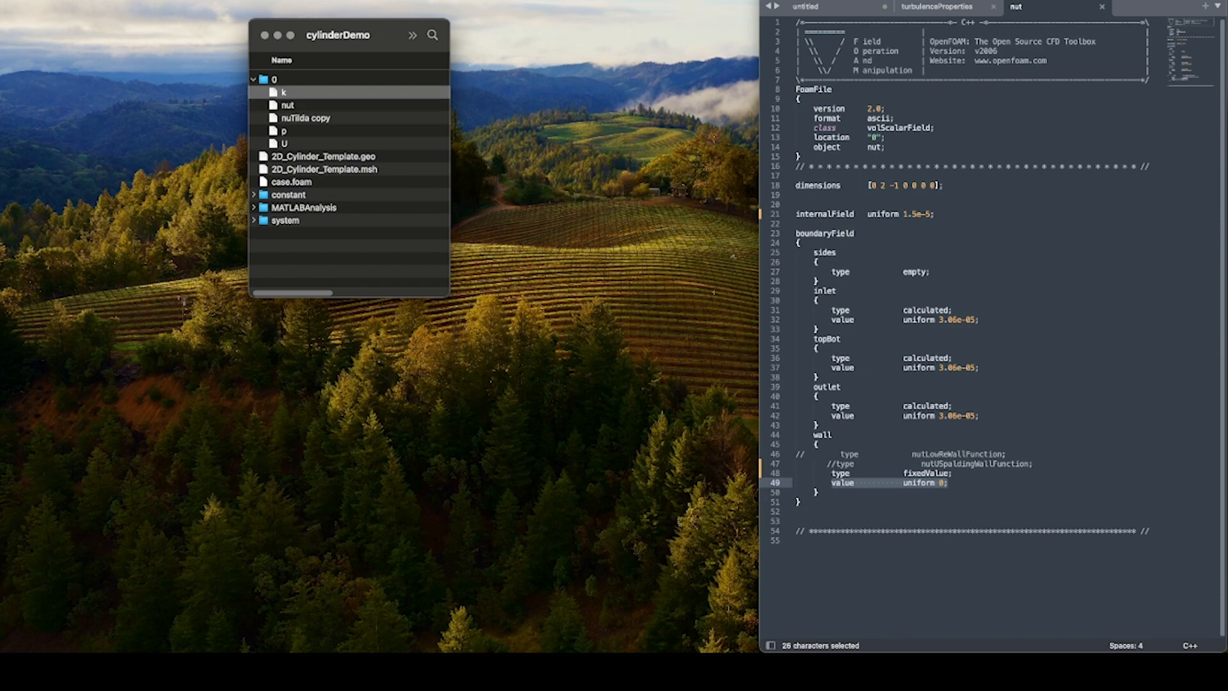
Rename the nuTilda copy in the 0 folder as omega.
right_click(310, 119)
left_click(363, 199)
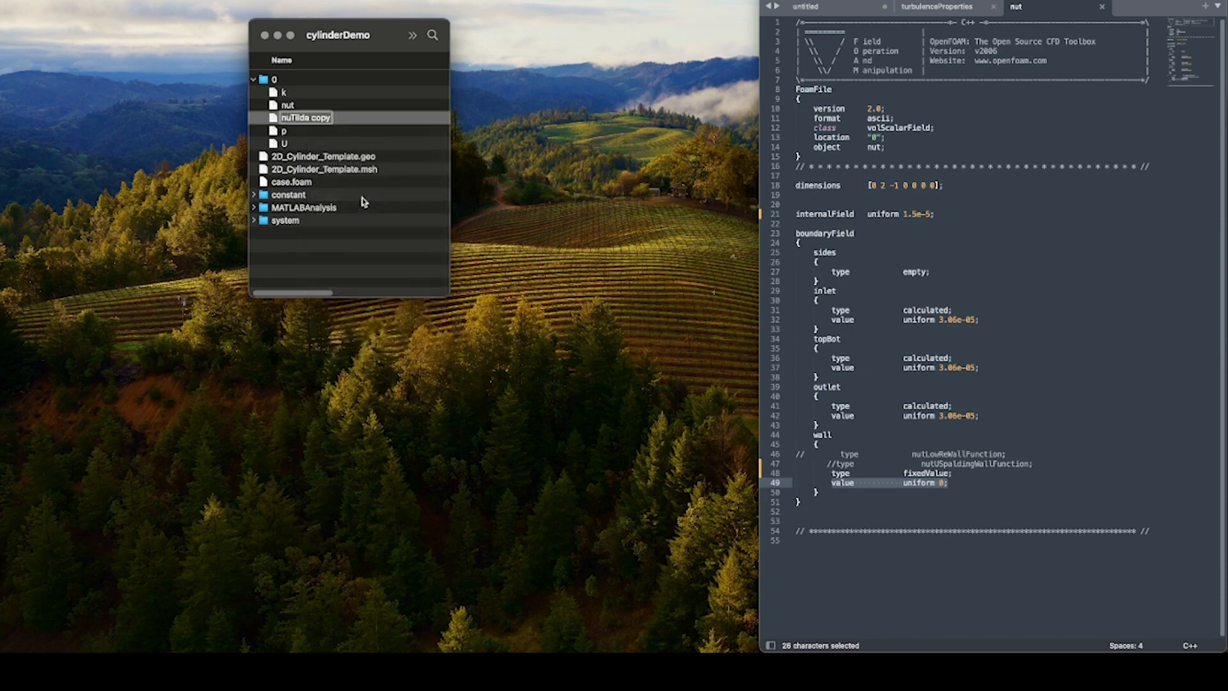
type("omega")
key("Return")
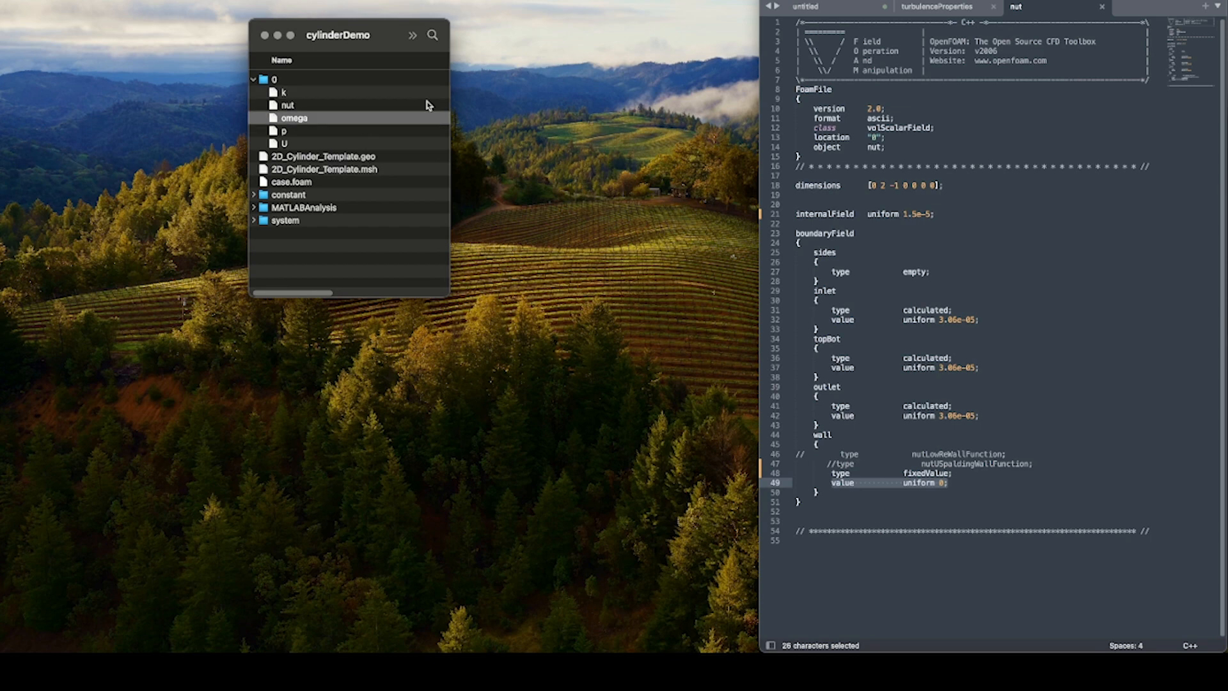
Open the k and omega files from the 0 folder in the text editor and widen the editor window.
left_click(301, 94, "shift")
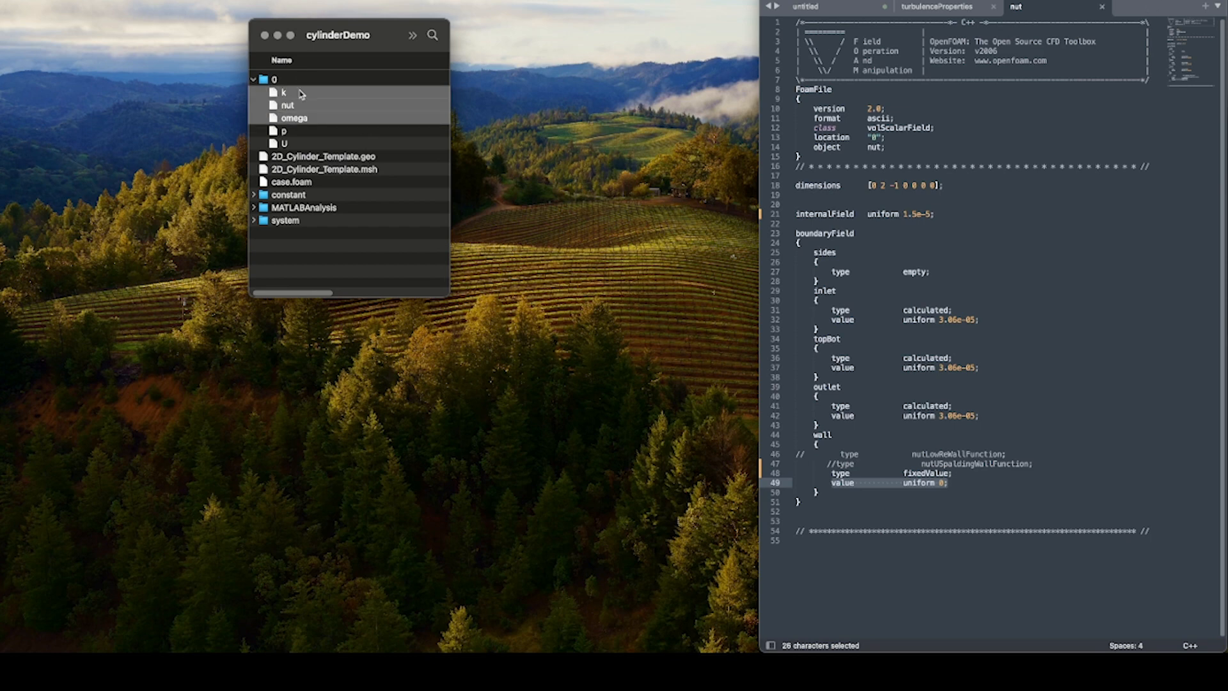
left_click(301, 94)
left_click_drag(302, 94, 1030, 195)
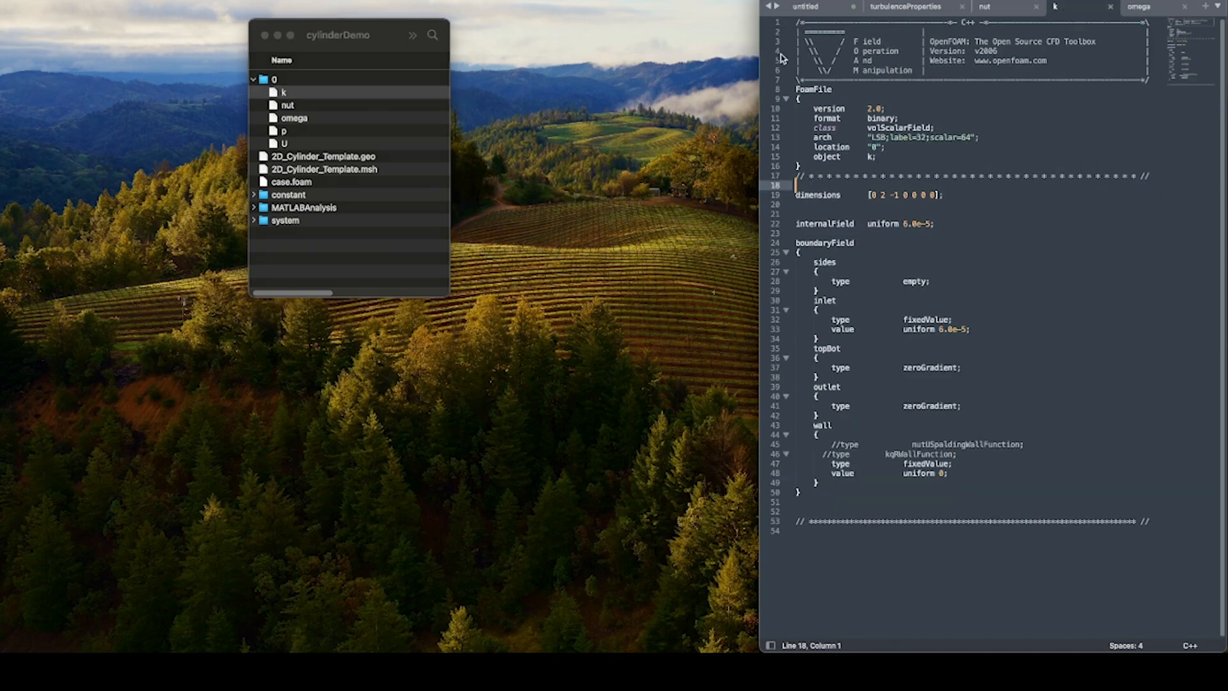
left_click_drag(760, 56, 689, 56)
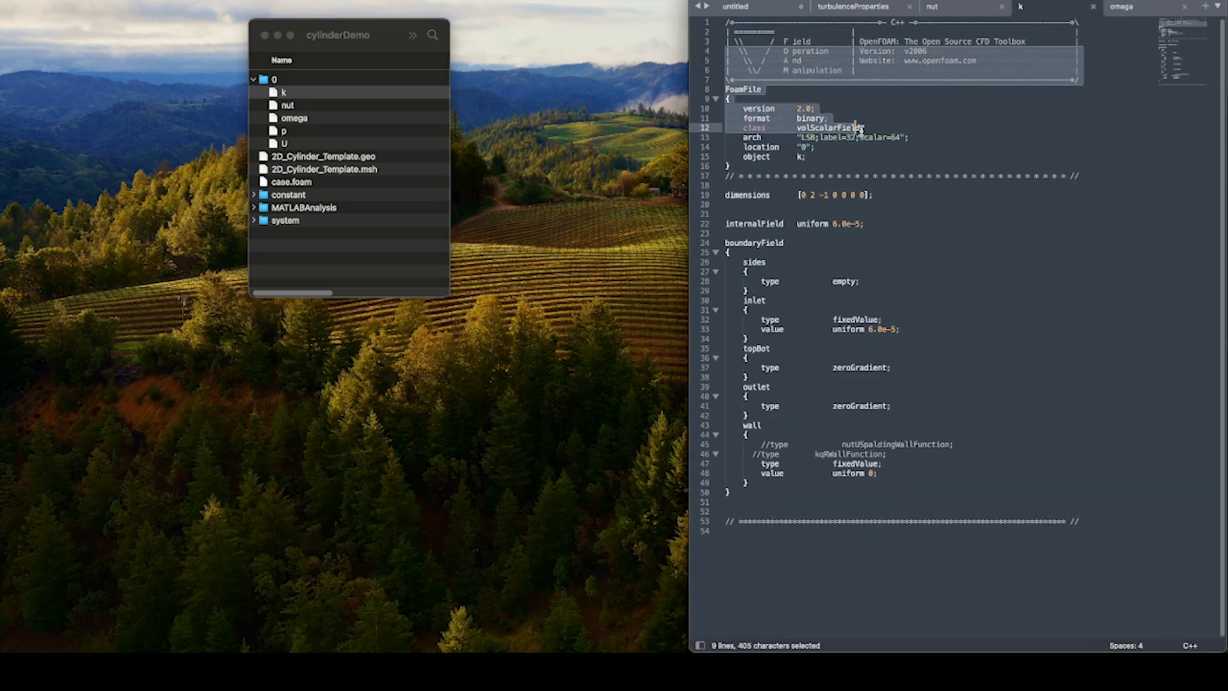
left_click_drag(861, 130, 1080, 182)
left_click(1021, 107)
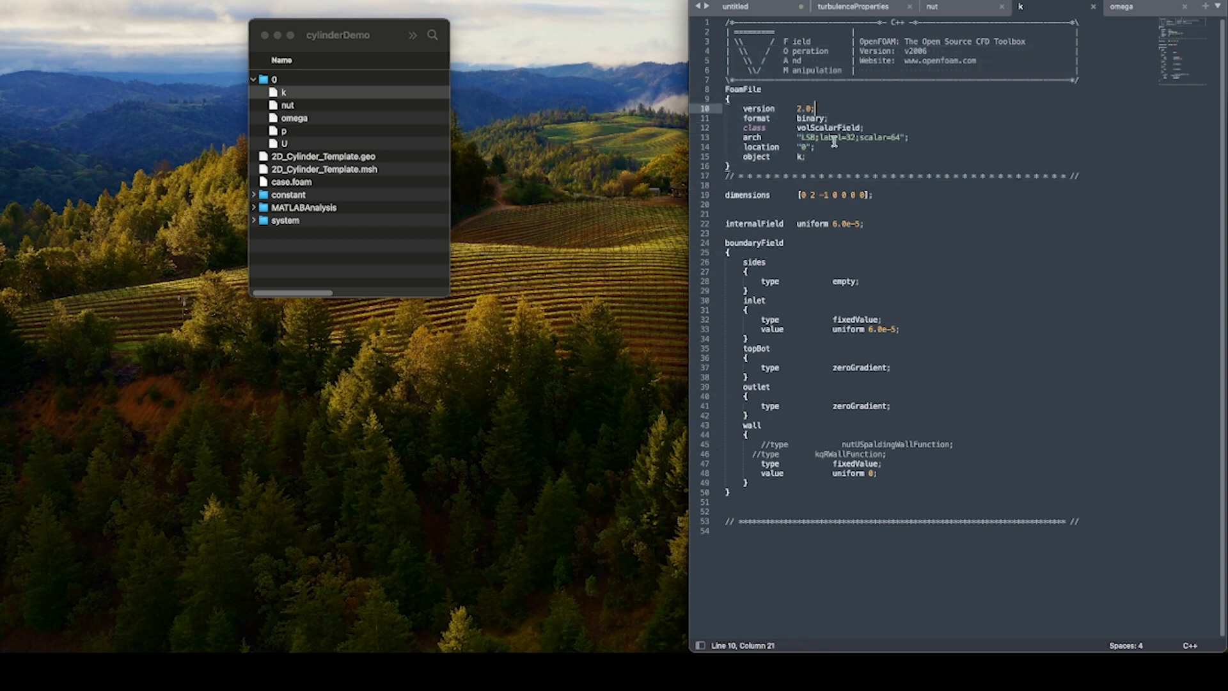
left_click(966, 9)
left_click(1020, 9)
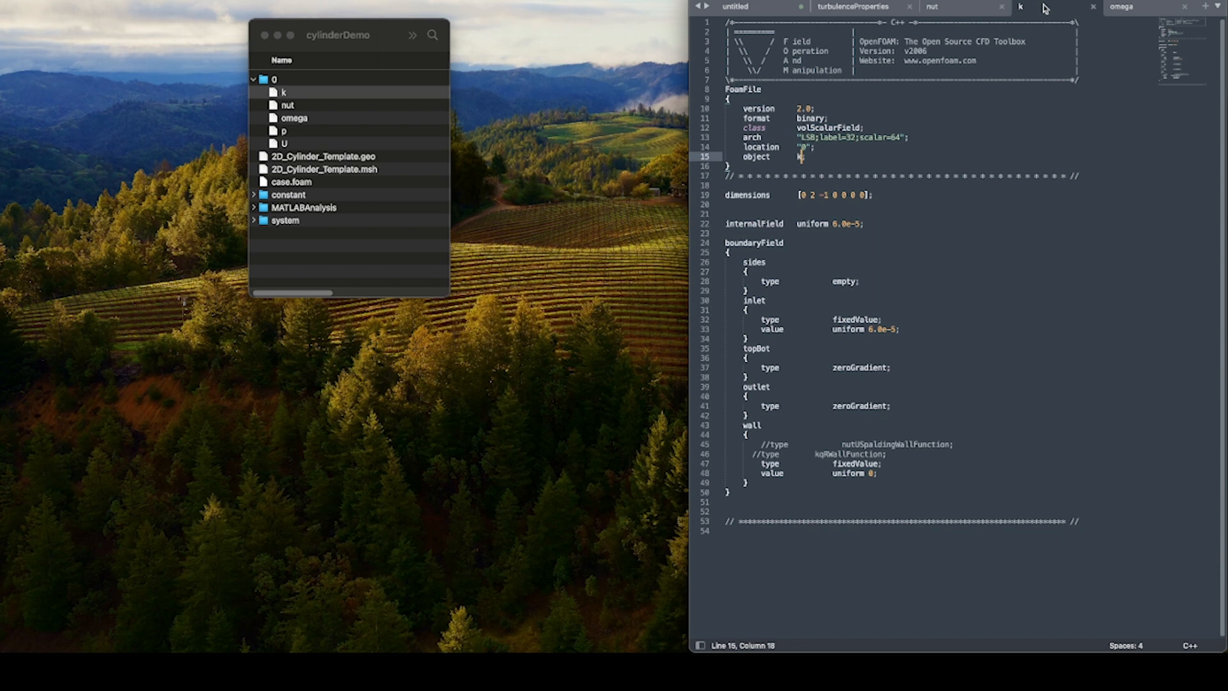
In the omega file's FoamFile header, set the object name to omega and save the file.
left_click(1142, 9)
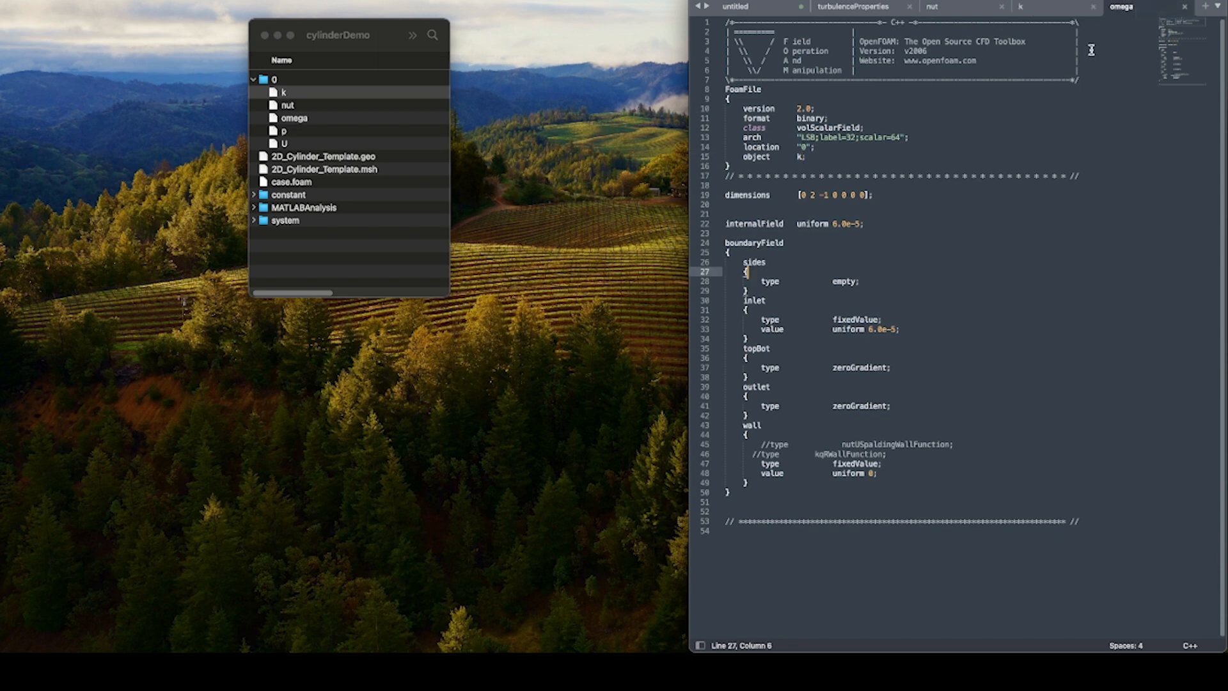
left_click(803, 158)
key("Left")
key("BackSpace")
type("omega")
left_click(943, 203)
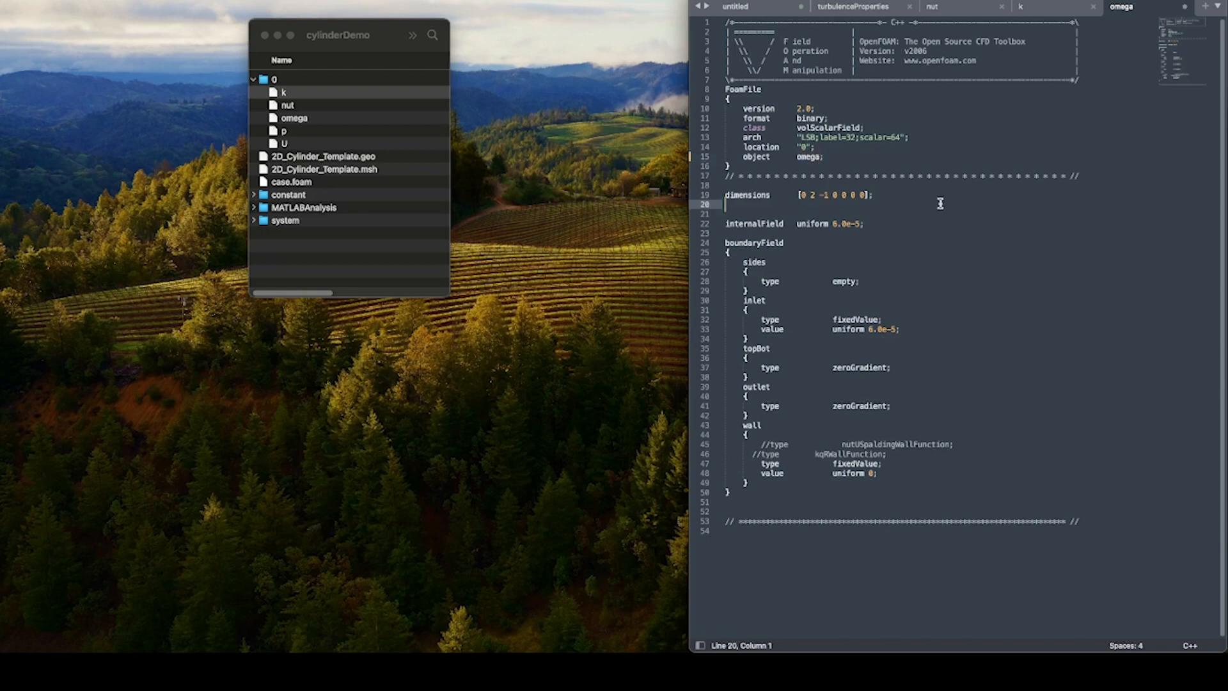
key("super+s")
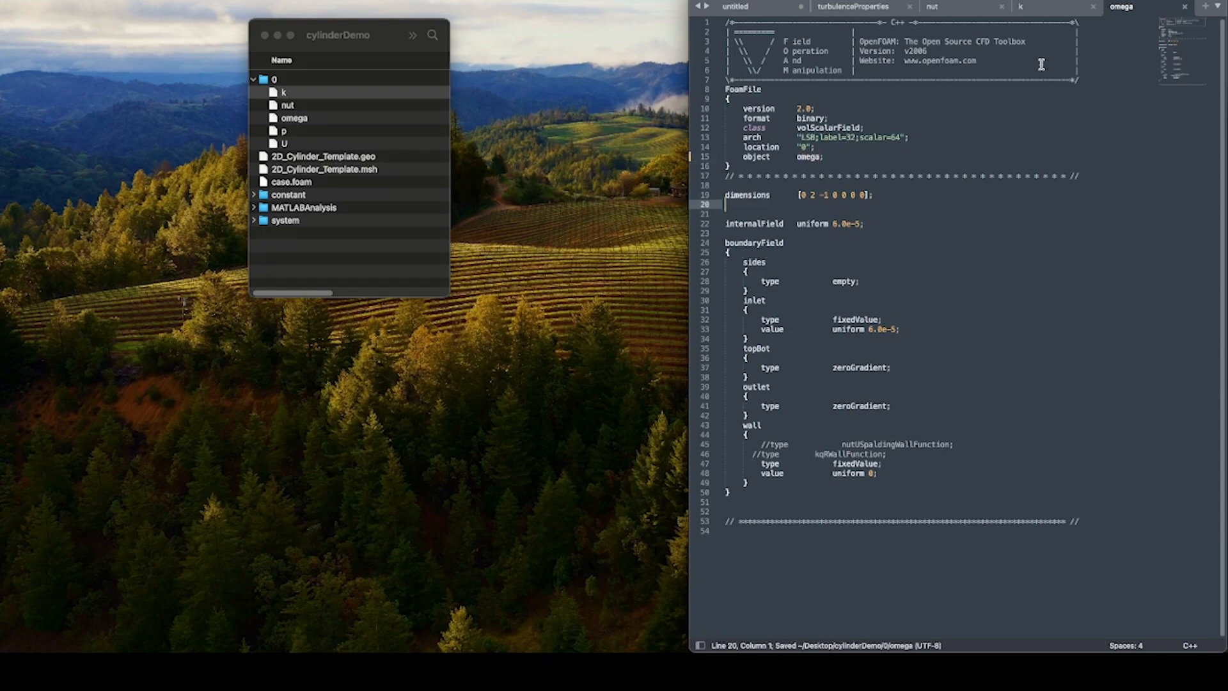
In the k file, set the dimensions to [0 2 -2 0 0 0 0] and save it.
left_click(1047, 8)
left_click(930, 233)
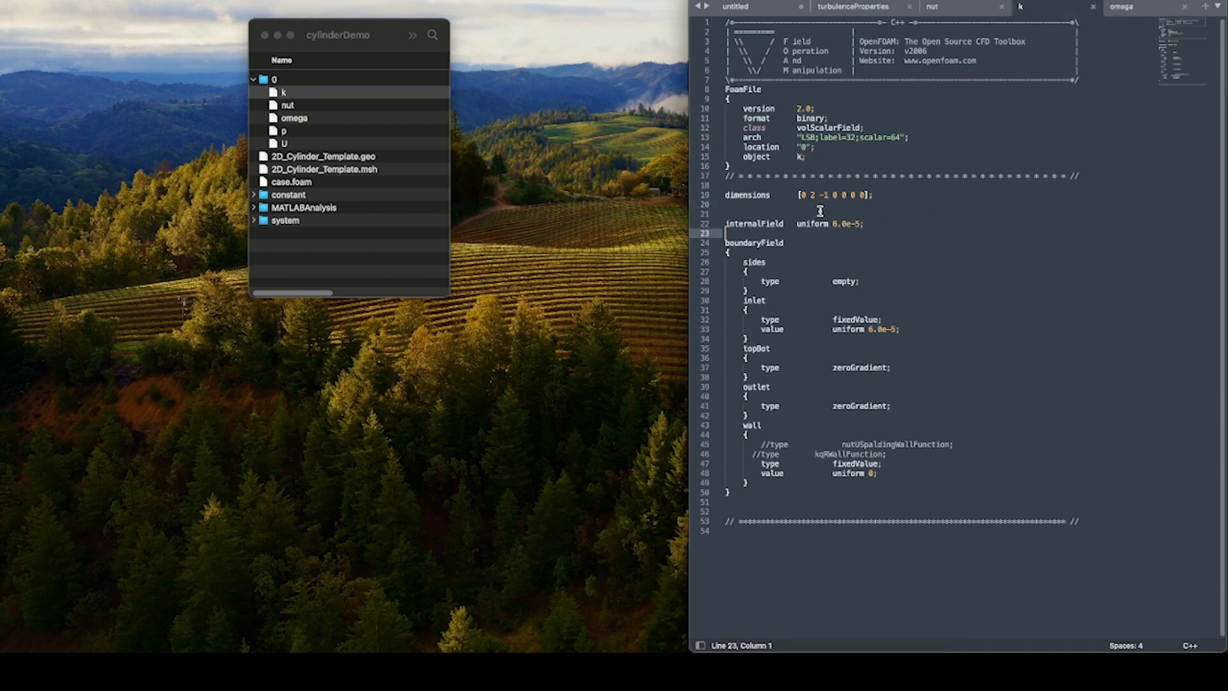
left_click(802, 195)
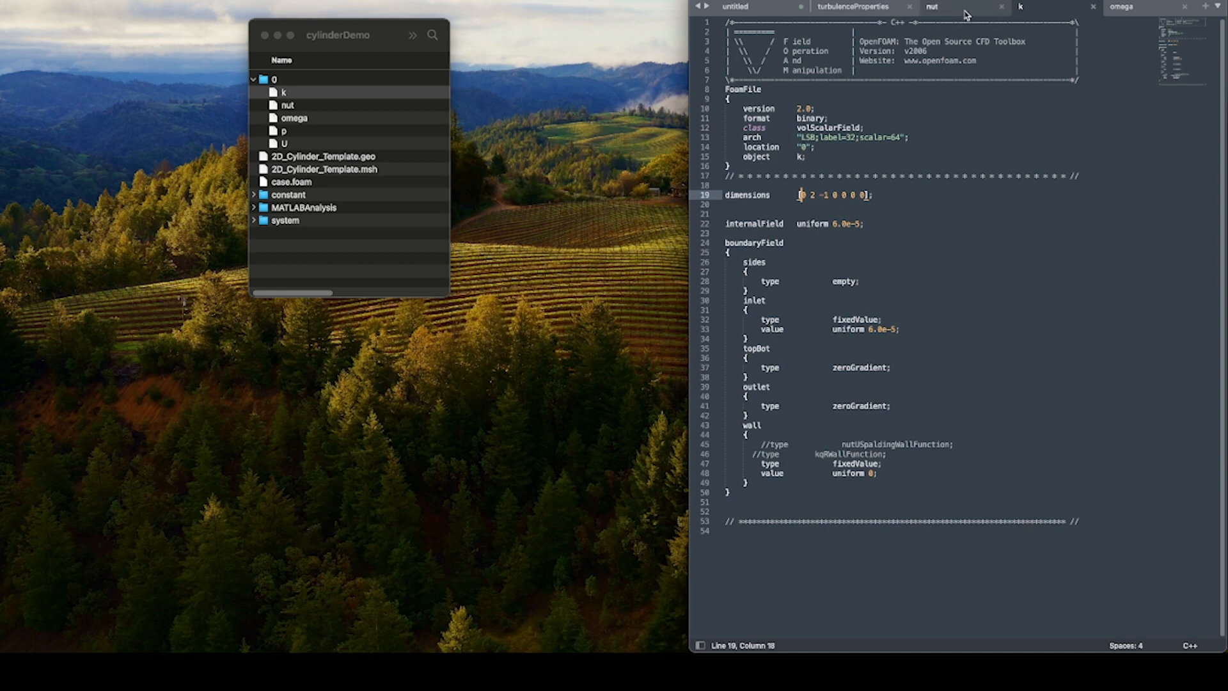
left_click(828, 195)
key("BackSpace")
type("2")
left_click(934, 238)
key("super+s")
In the omega file, set the dimensions to [0 0 -1 0 0 0 0] and save it.
left_click(1146, 10)
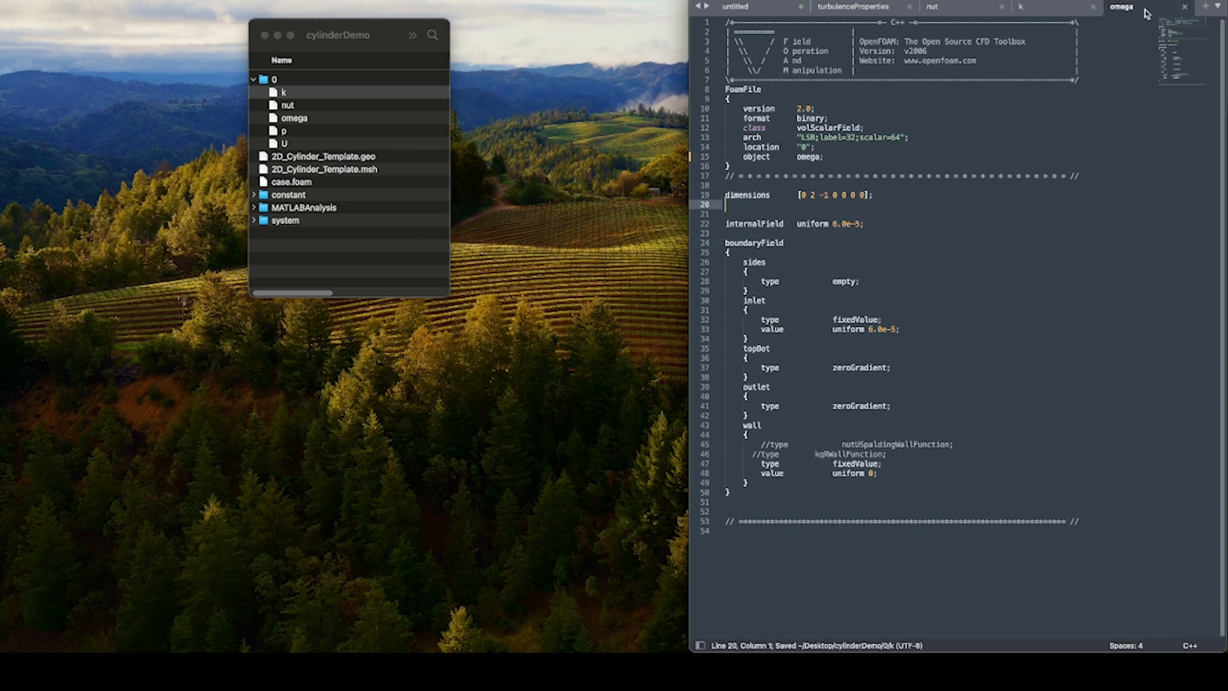
left_click(811, 196)
key("BackSpace")
type("2")
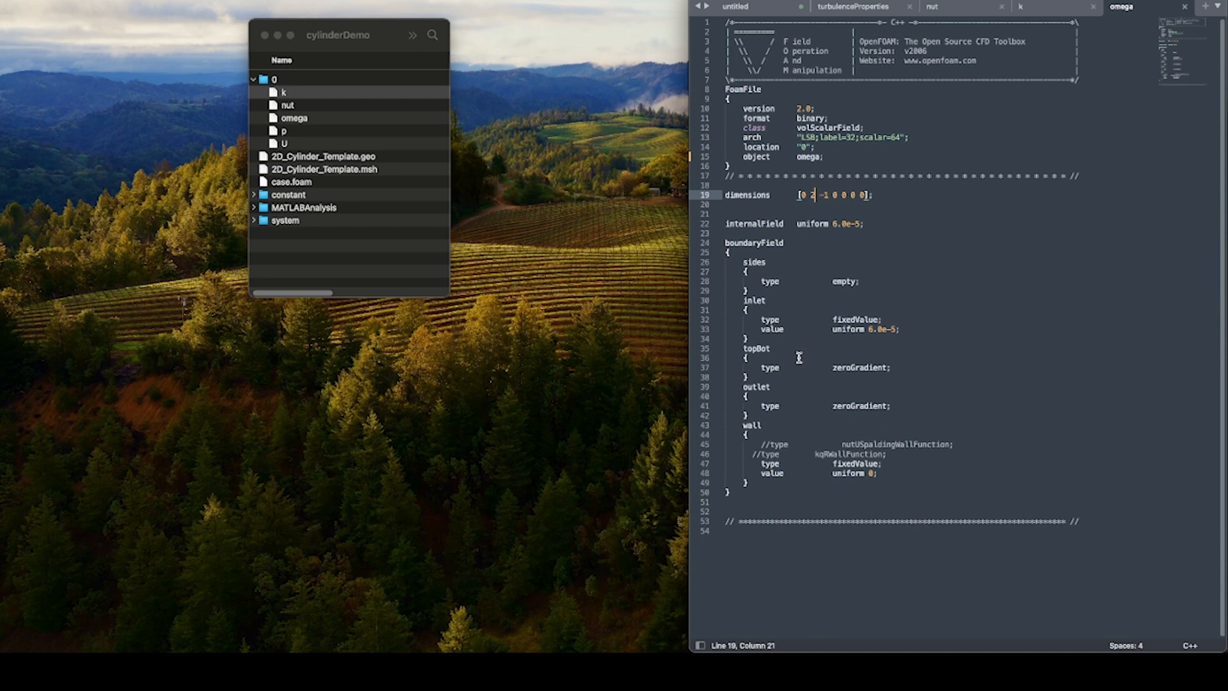
left_click(899, 292)
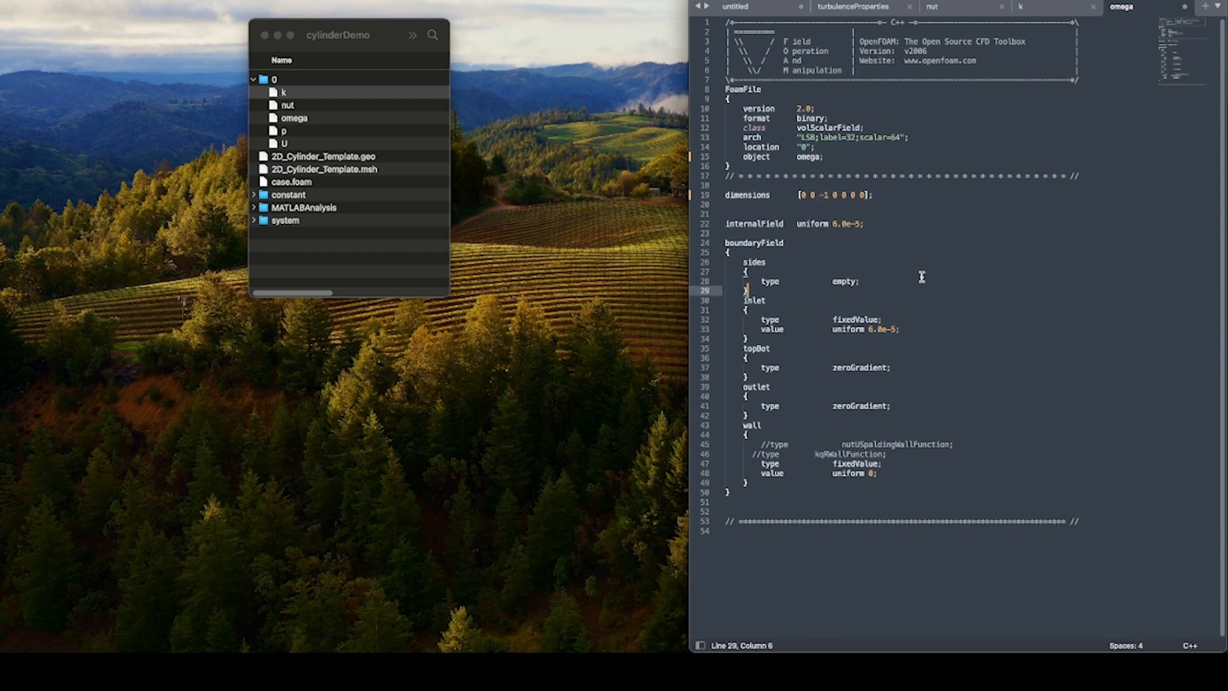
key("super+s")
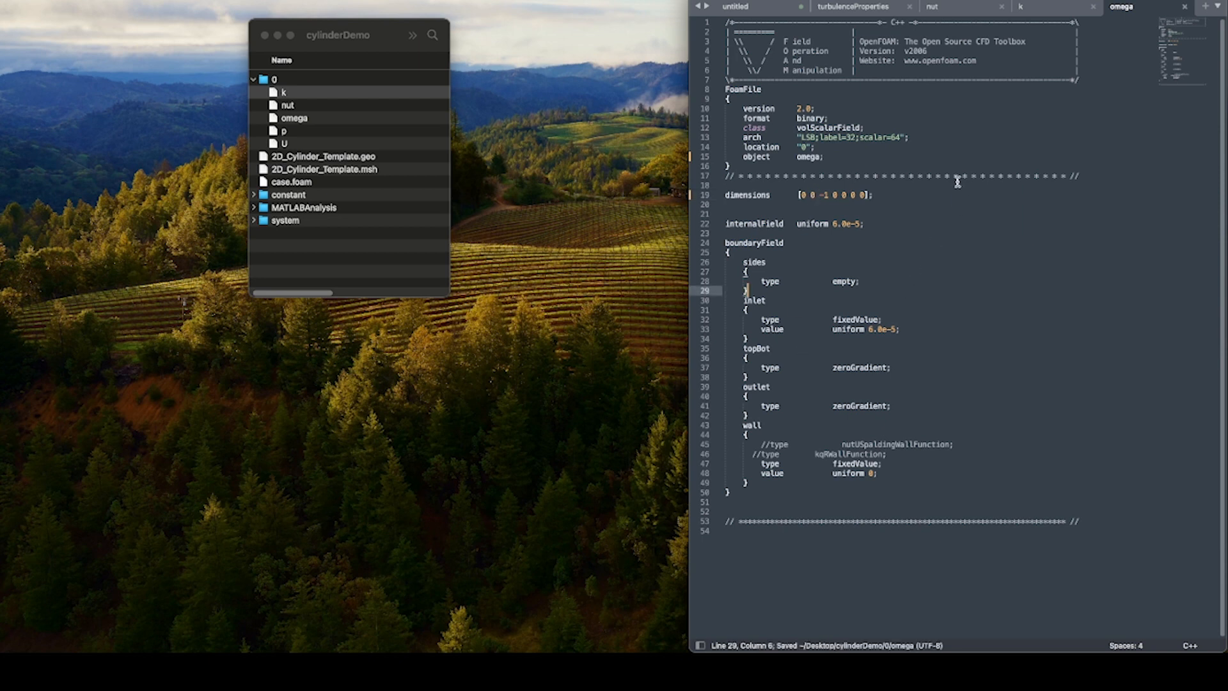
Show the k file, then switch to Chrome and open NASA's SST turbulence model page by searching for "k omega sst nasa".
left_click(1036, 9)
left_click_drag(974, 387, 969, 378)
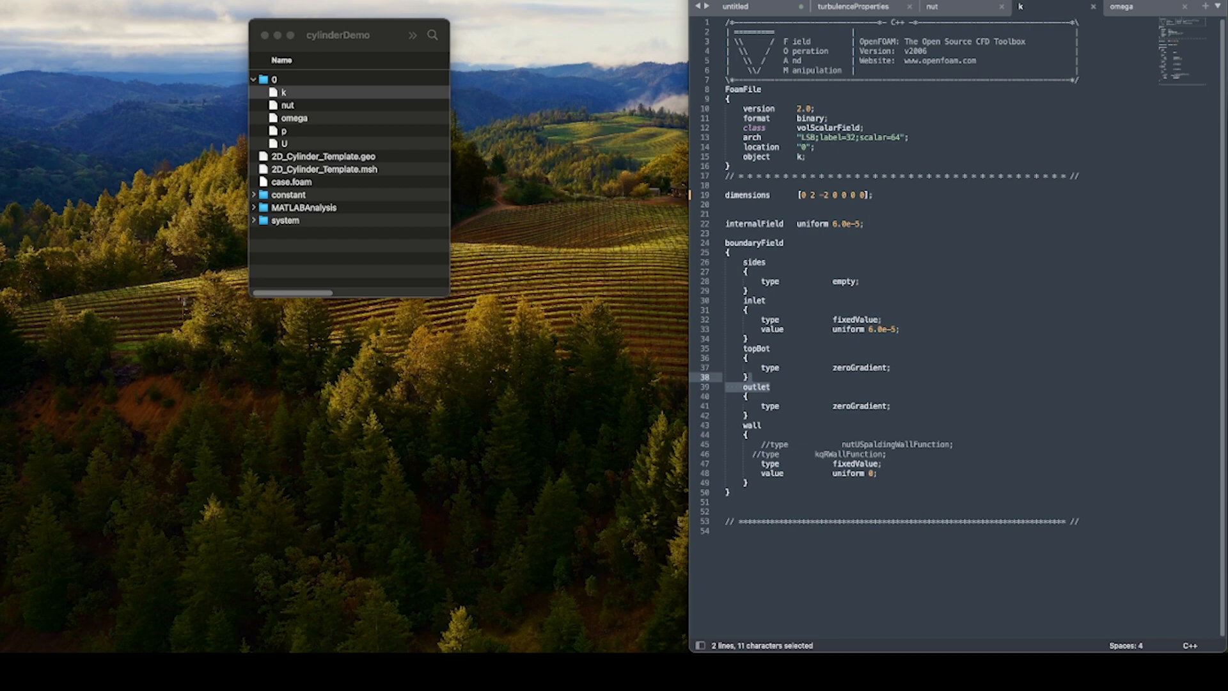
left_click_drag(301, 650, 558, 53)
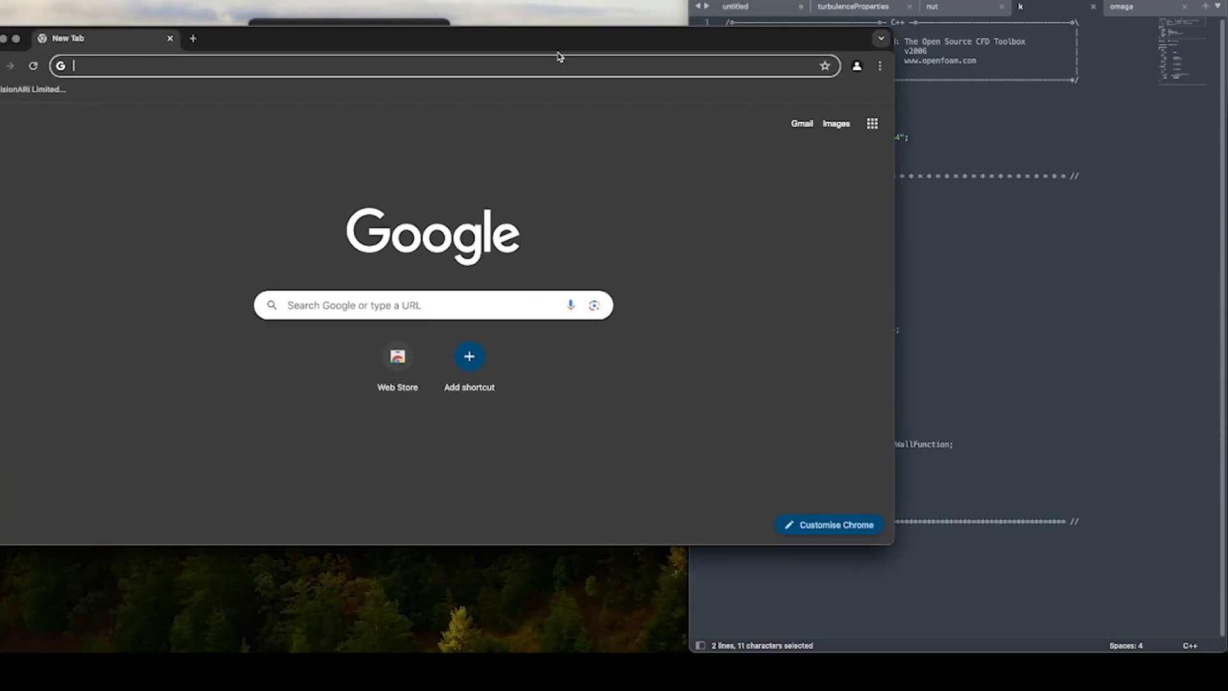
type("k omega sst")
key("Return")
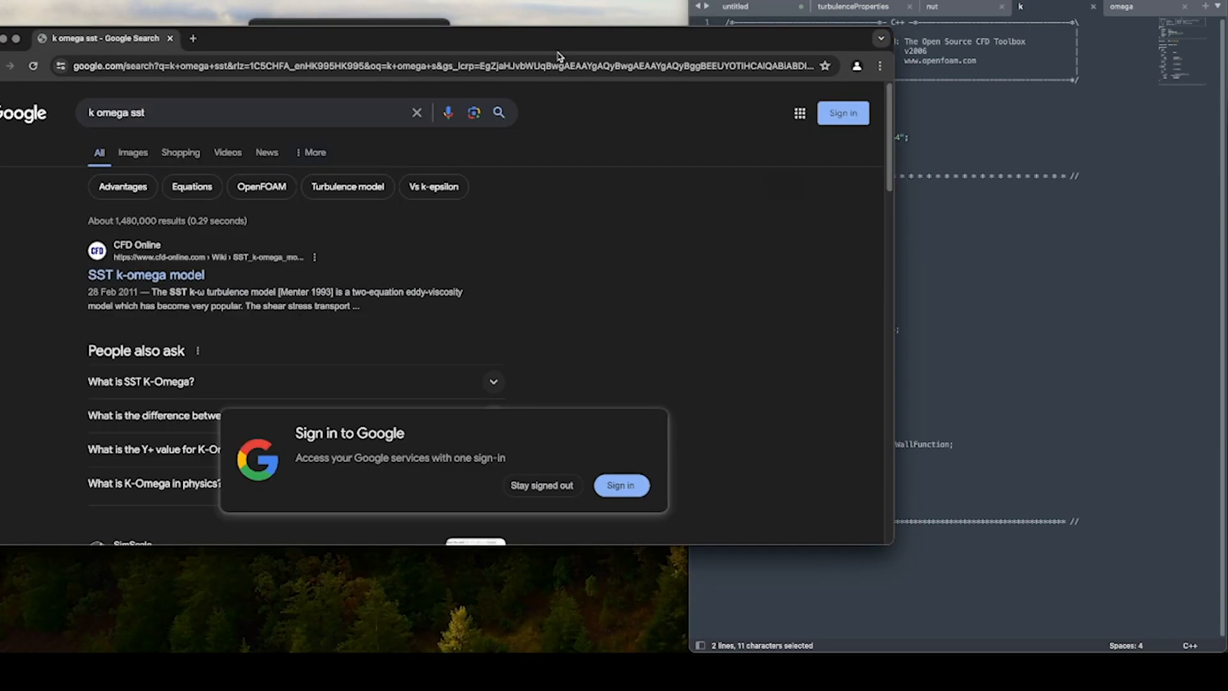
left_click(213, 112)
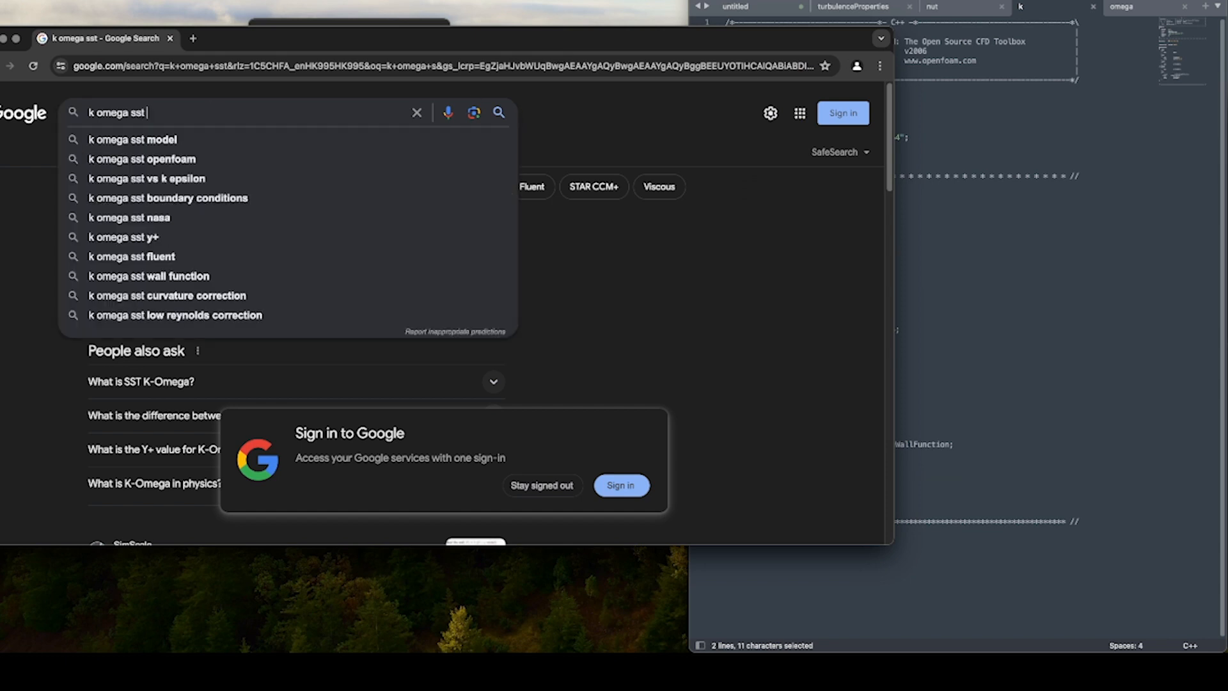
type("nasa")
key("Return")
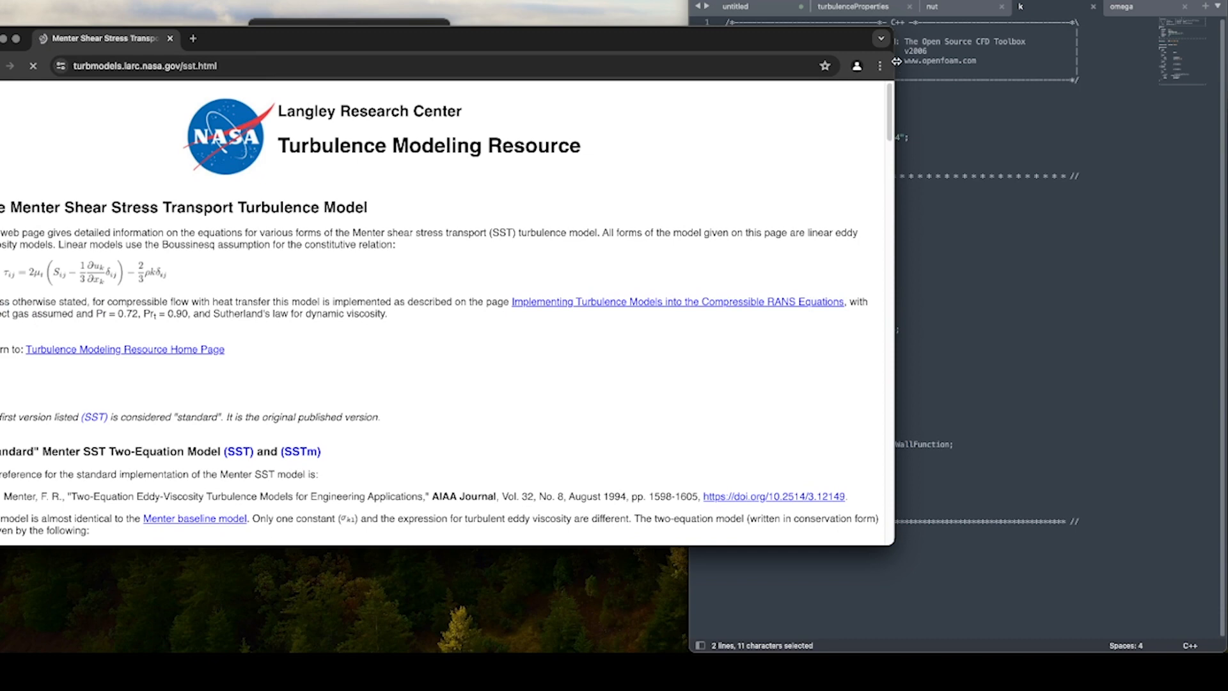
Fit the browser window beside the text editor and find the recommended boundary conditions on the NASA SST page.
left_click_drag(893, 67, 558, 67)
left_click_drag(448, 41, 506, 7)
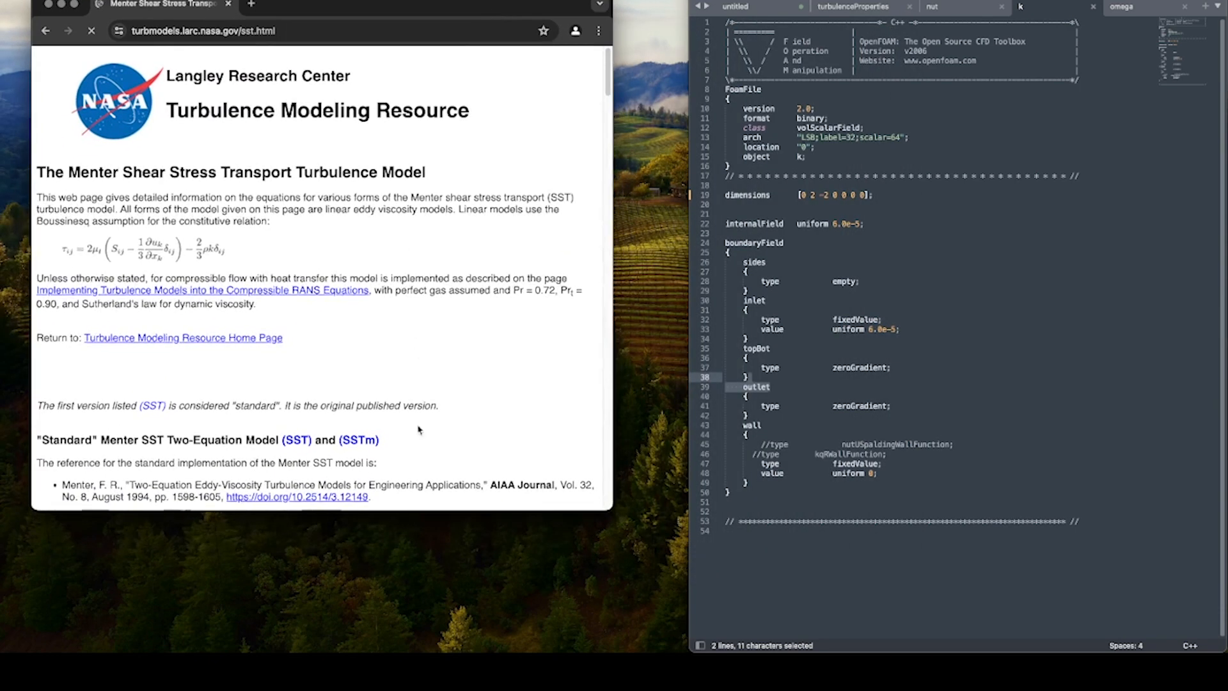
left_click_drag(454, 511, 435, 638)
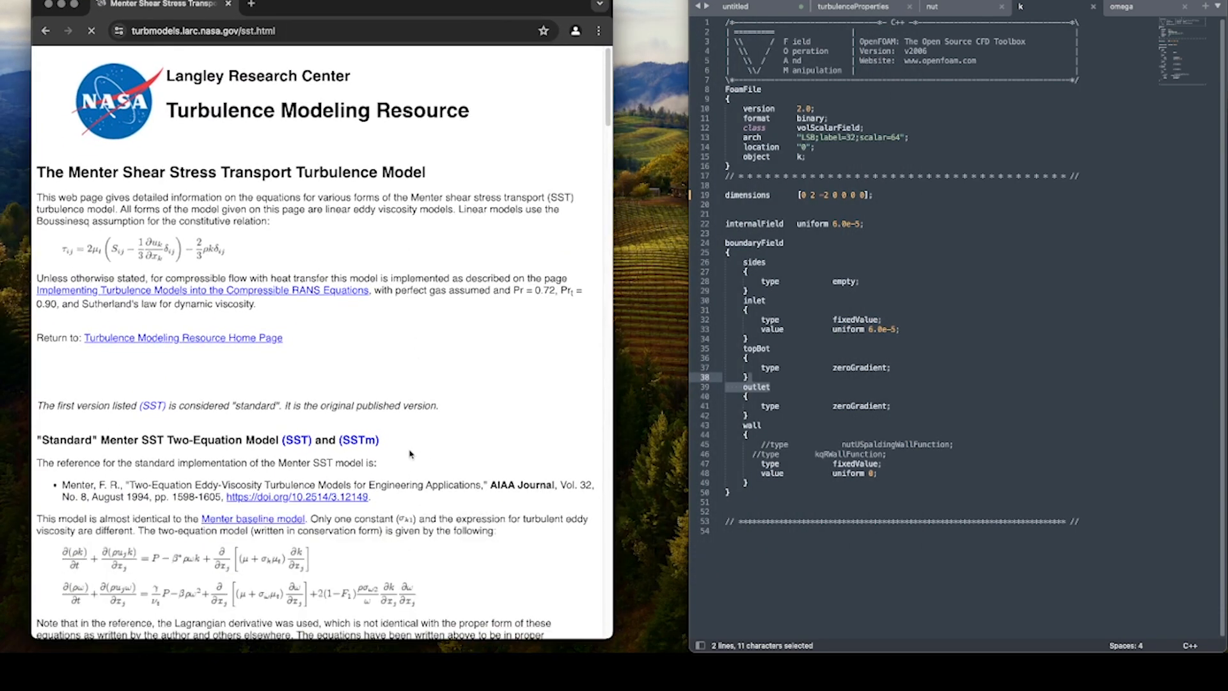
scroll(409, 398, "down", 3)
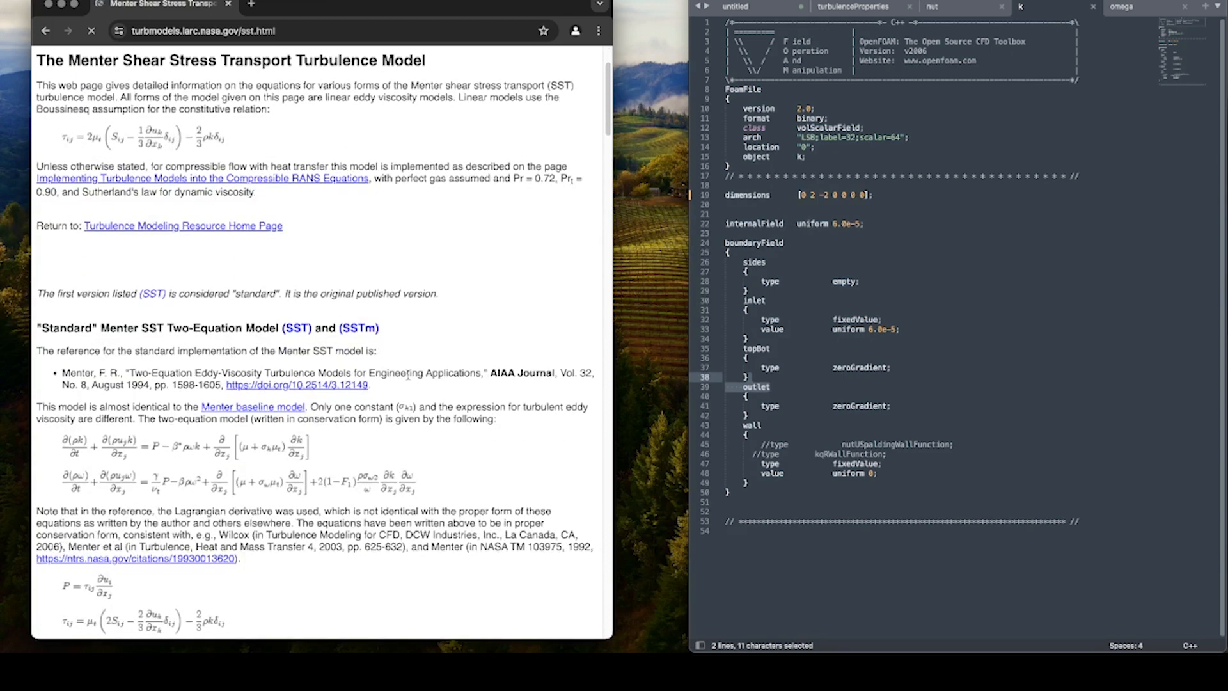
scroll(384, 365, "down", 10)
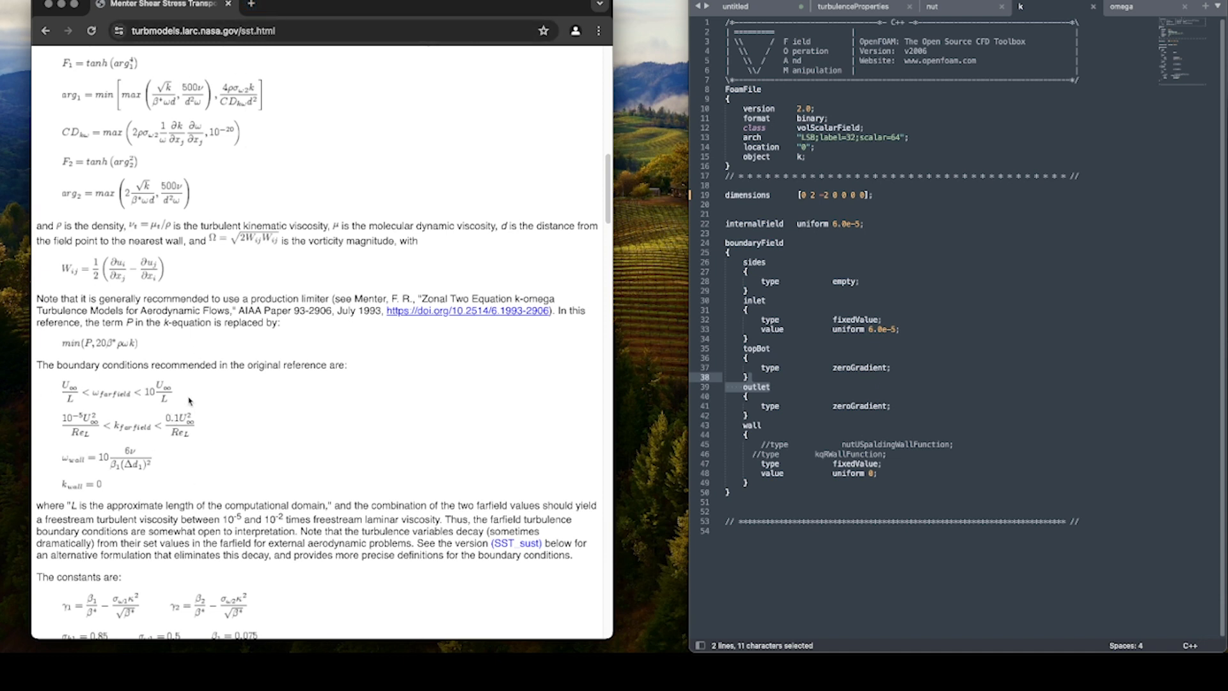
In a new browser tab, search for "k omega sst calculator" and load Wolf Dynamics' turbulence properties calculator.
left_click(254, 6)
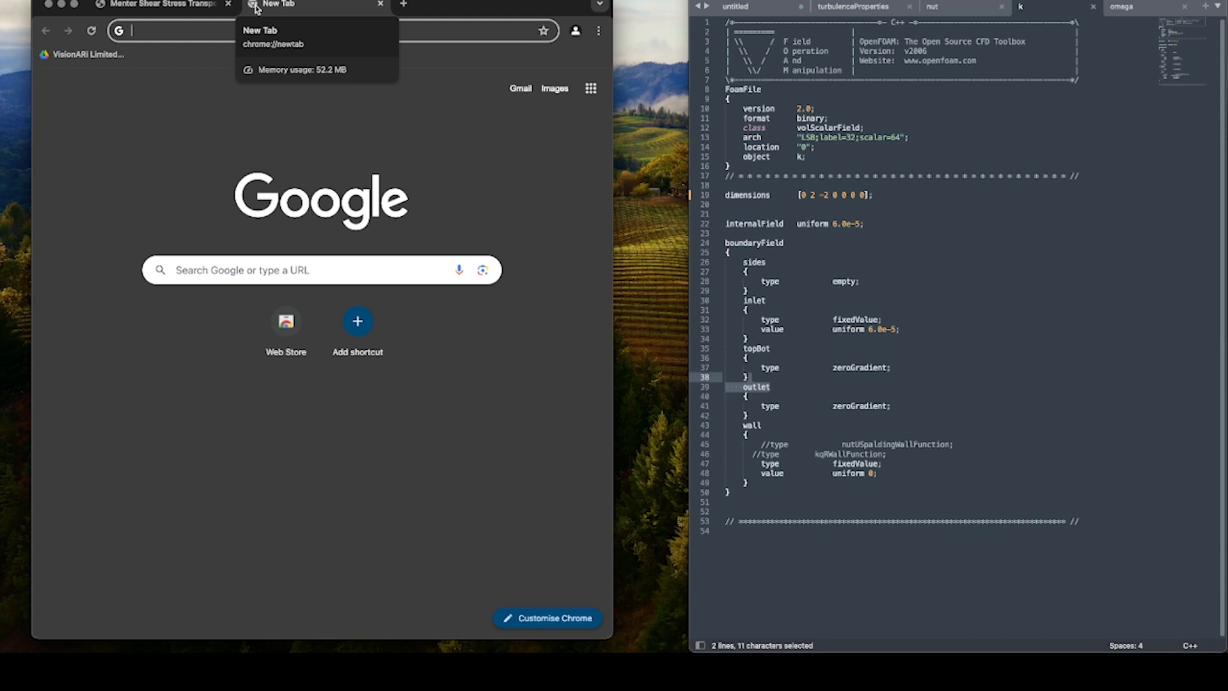
type("k omega sst")
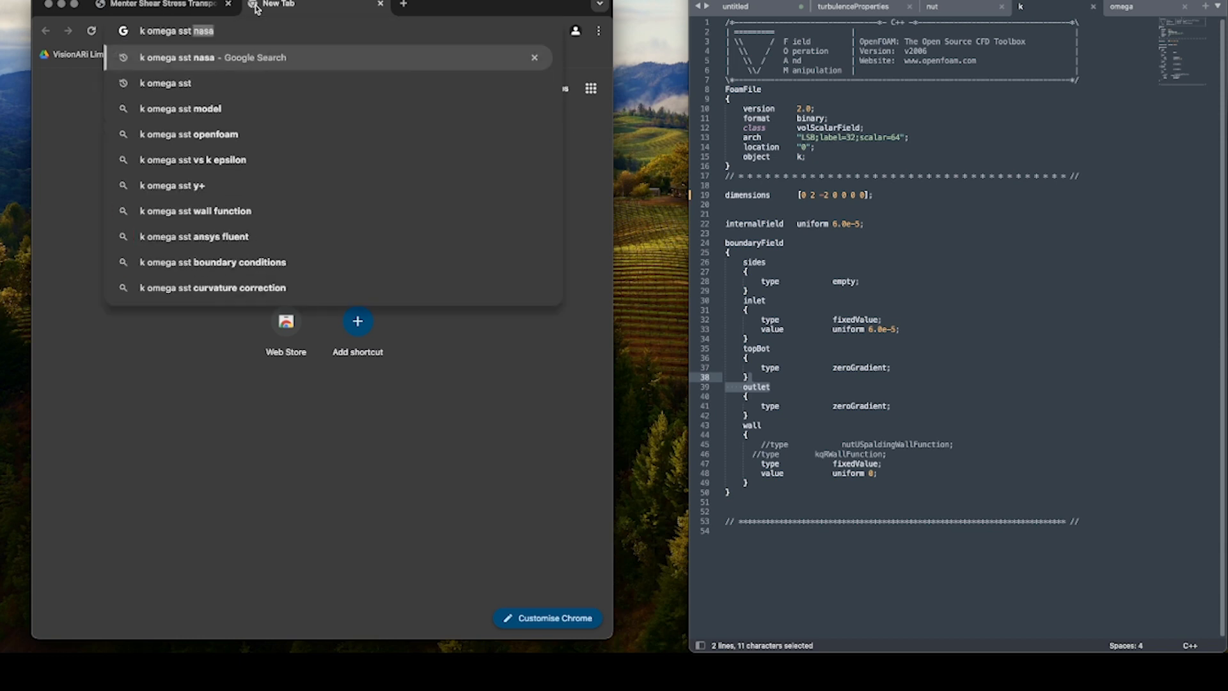
type(" calculator")
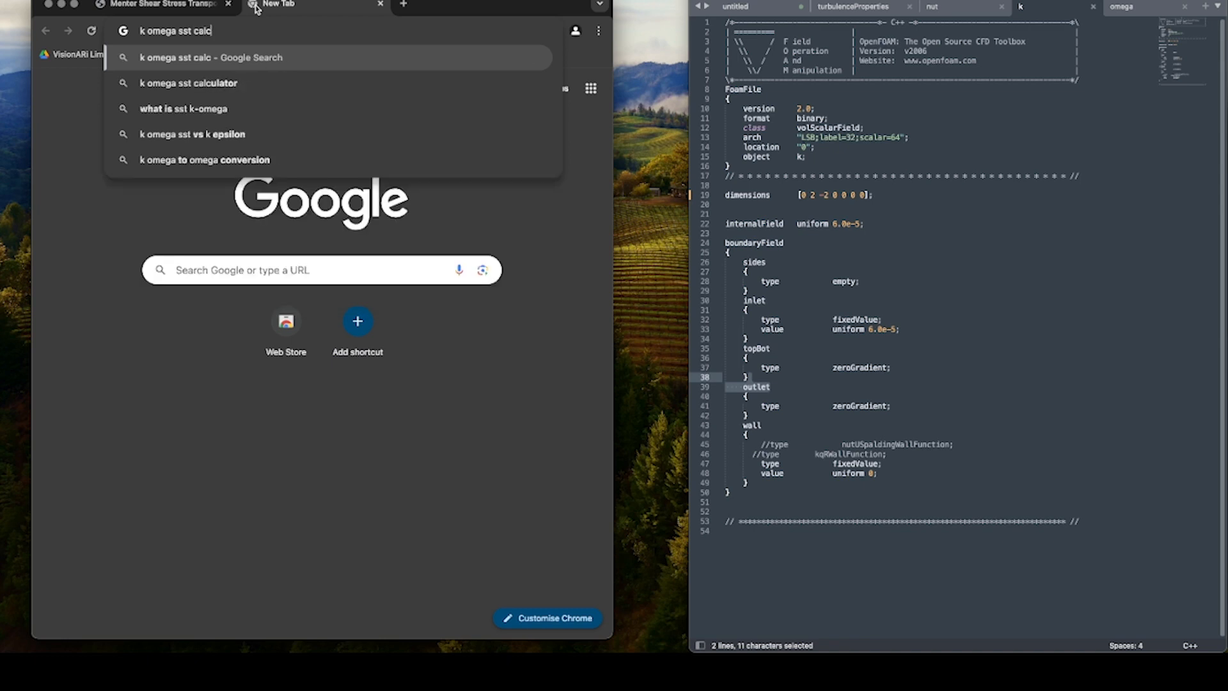
key("Return")
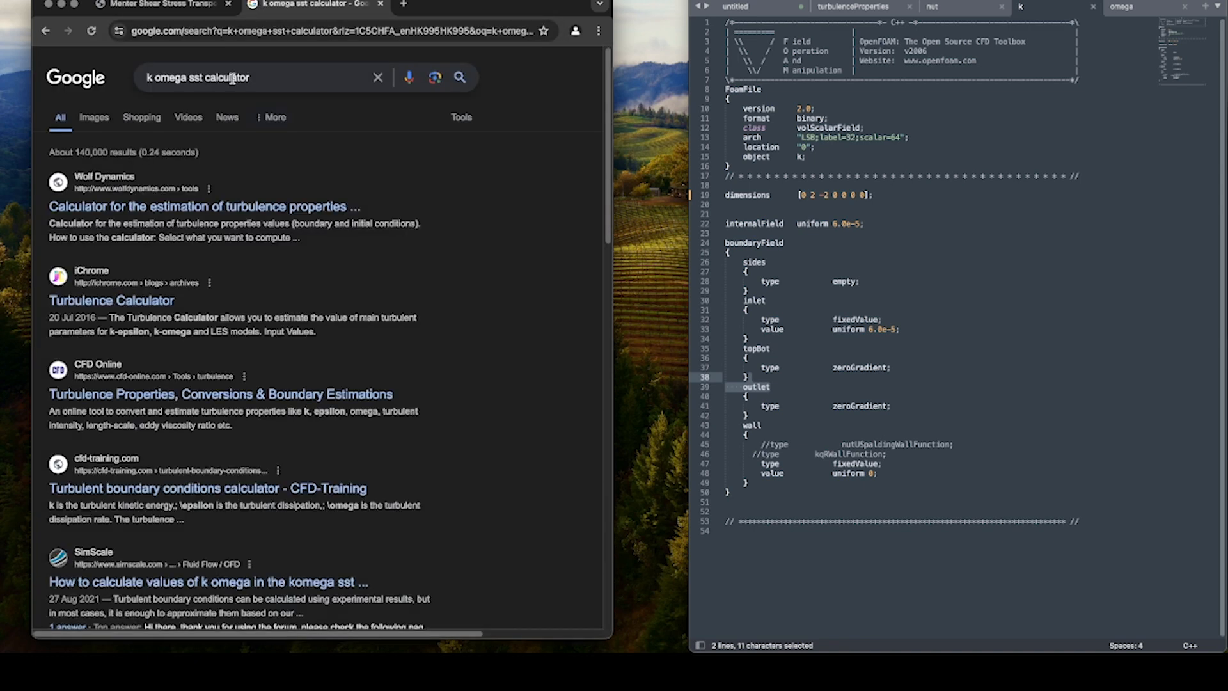
left_click(194, 208)
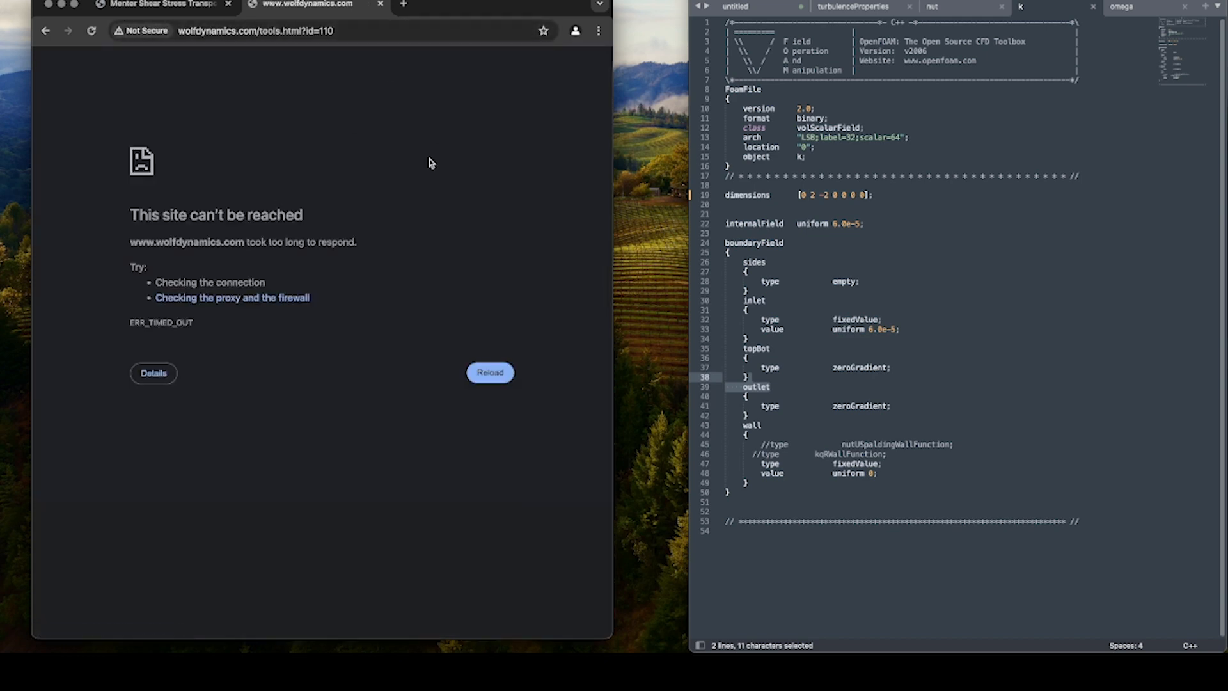
left_click(397, 25)
key("Return")
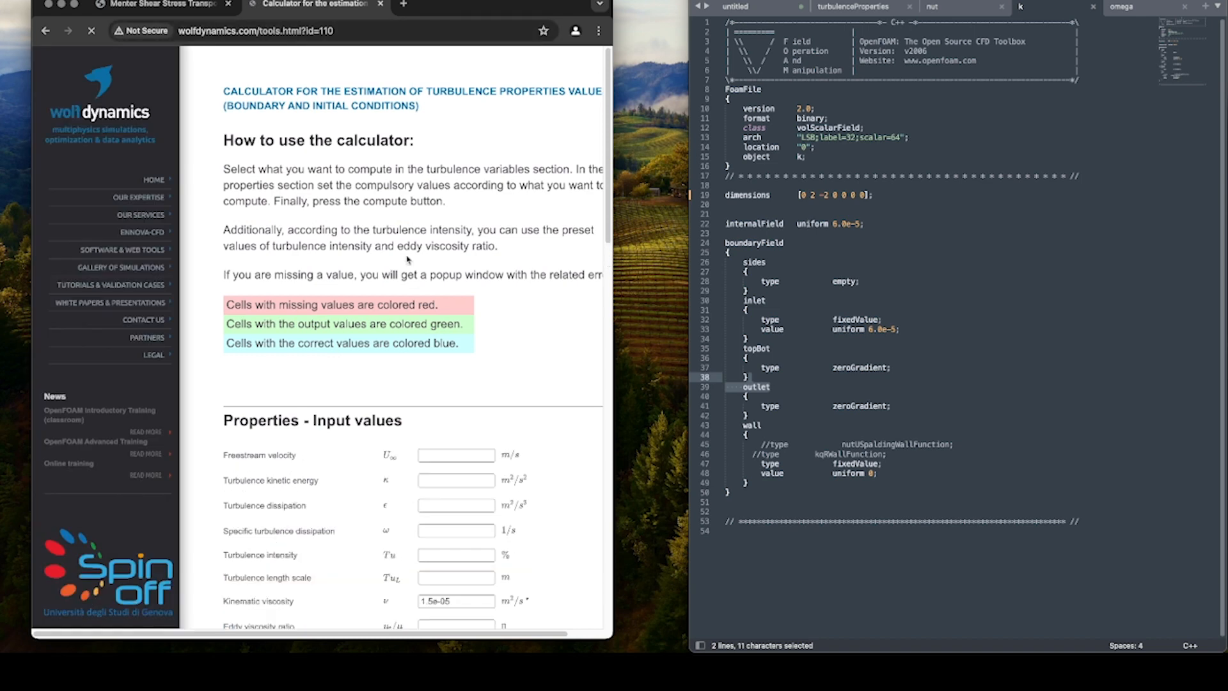
In the calculator, enter a freestream velocity of 18 m/s, turbulence intensity of 5% and turbulence length scale of 0.05 m.
scroll(421, 250, "down", 5)
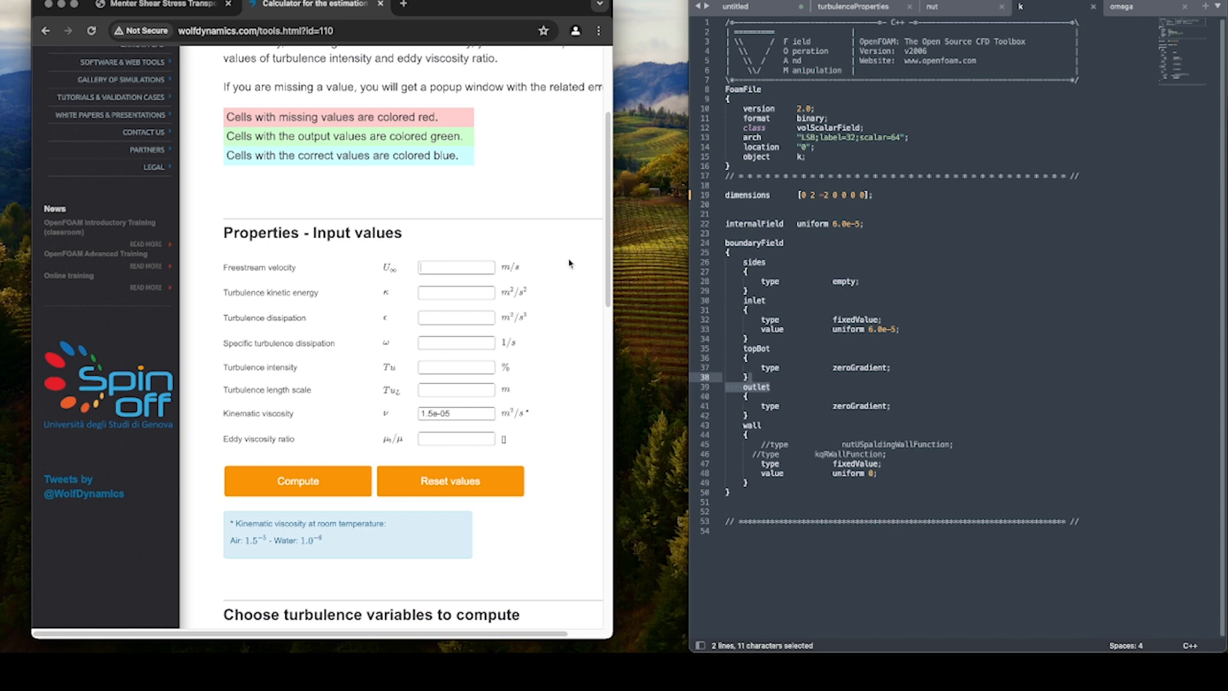
type("18")
left_click_drag(383, 294, 390, 297)
left_click(247, 343)
left_click(450, 340)
left_click(462, 367)
type("5")
type("0.0")
Compute the turbulence variables (κ, ε, ω) from turbulence intensity, length scale and freestream velocity.
scroll(521, 399, "down", 3)
scroll(515, 405, "down", 9)
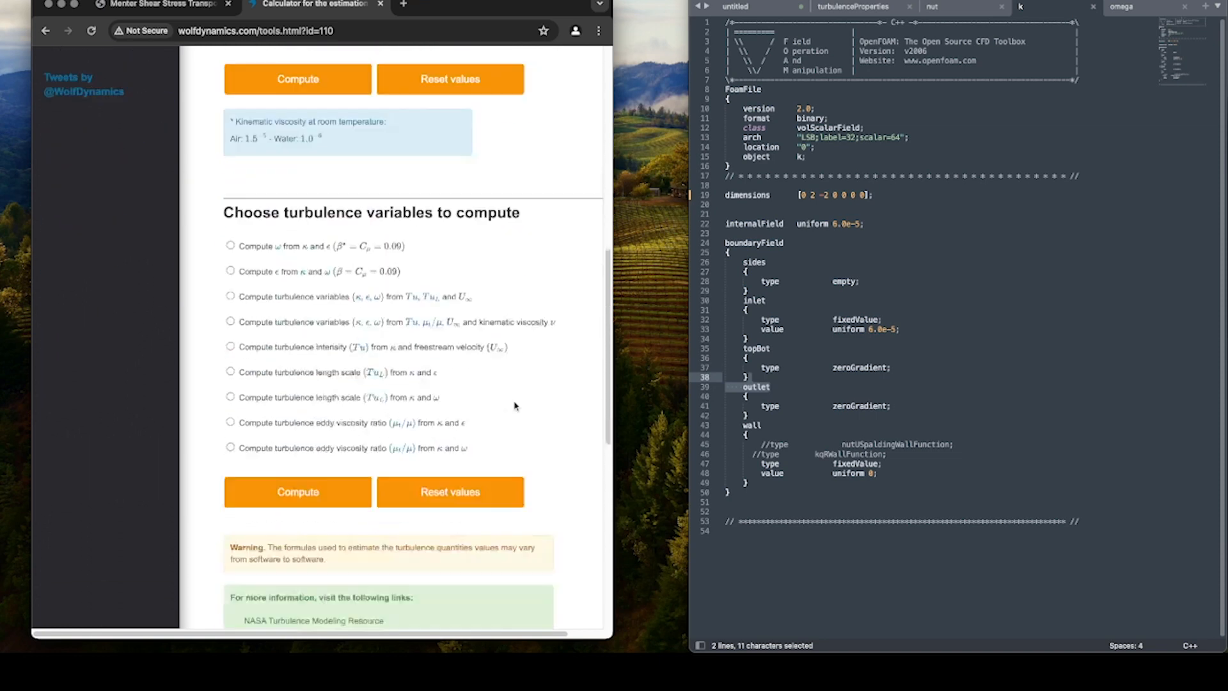
scroll(499, 380, "up", 5)
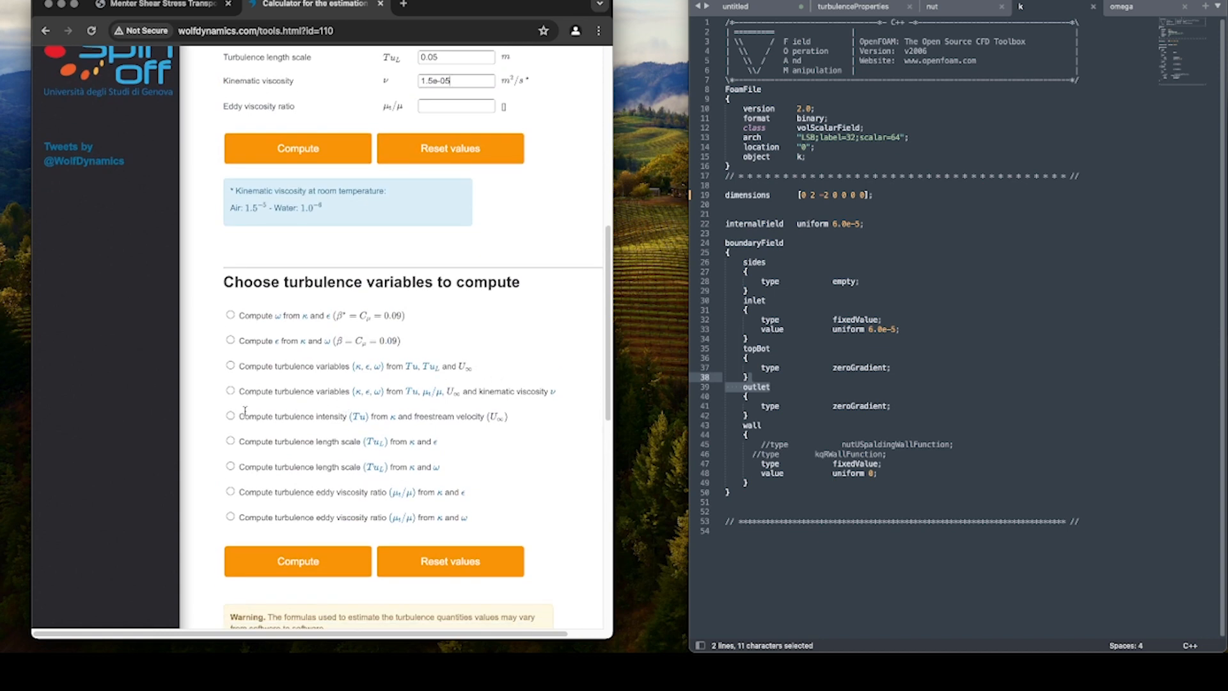
left_click(230, 366)
scroll(443, 384, "up", 8)
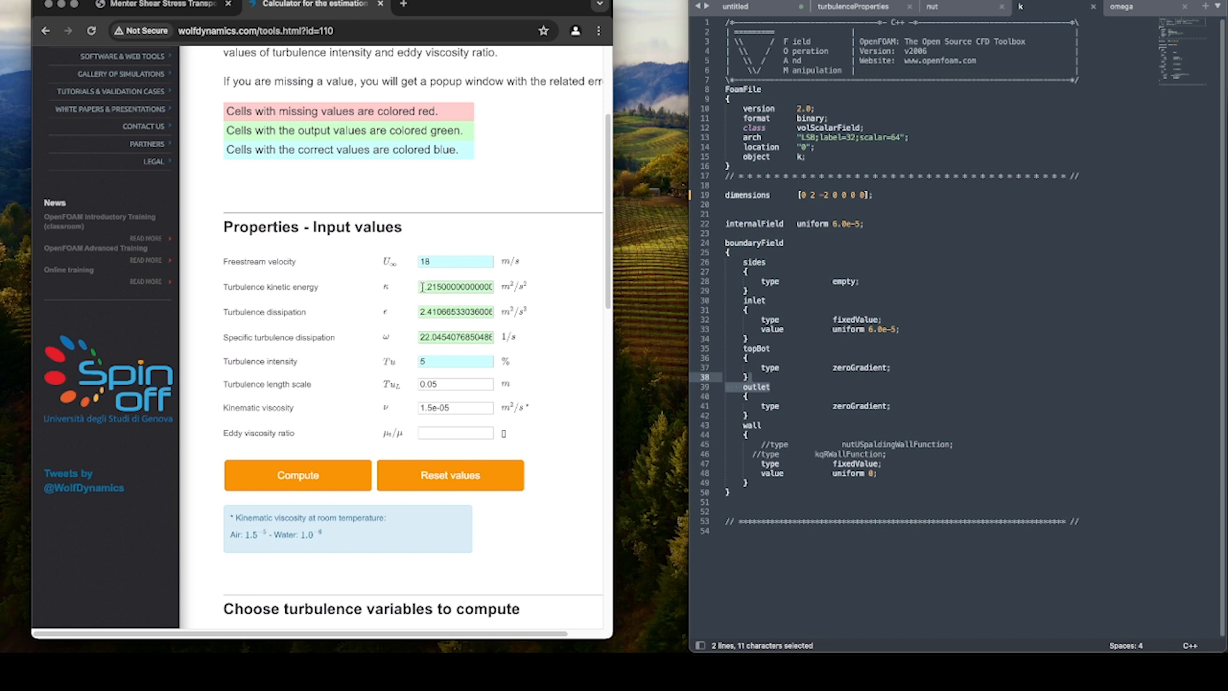
In the k file, set the internalField and inlet values to uniform 1.215 from the calculator, save, and dismiss the licence purchase prompt.
left_click_drag(422, 286, 440, 287)
key("super+c")
left_click_drag(833, 223, 864, 223)
key("super+v")
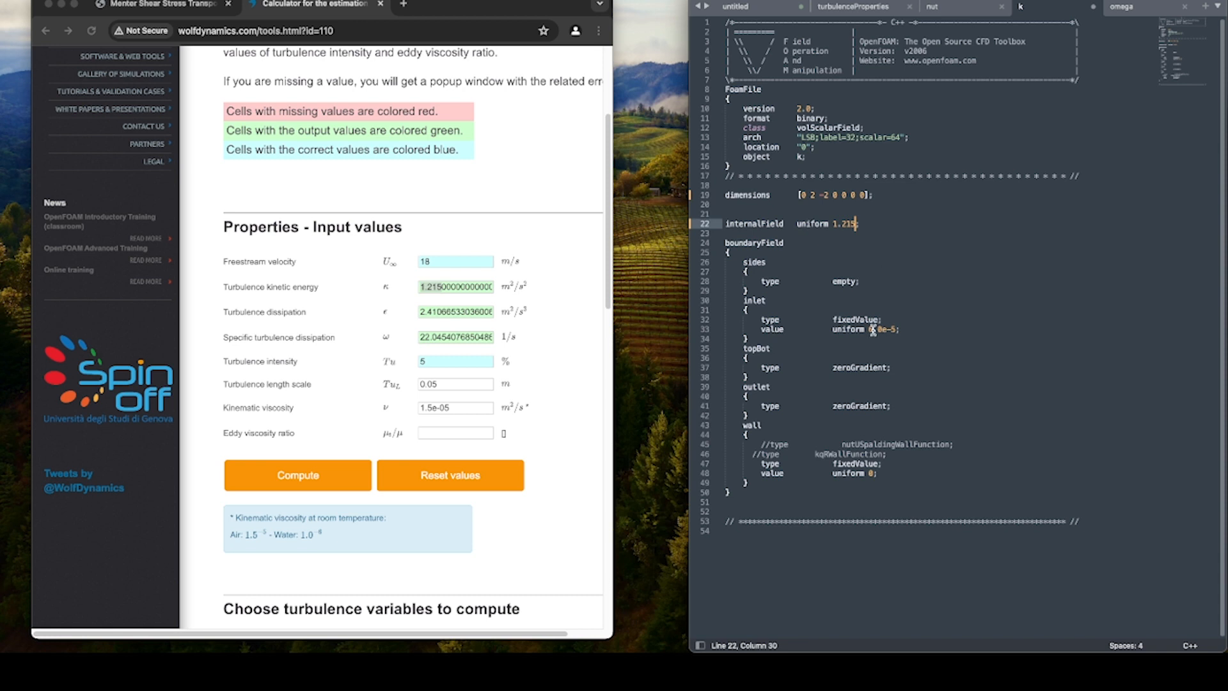
left_click_drag(869, 329, 895, 328)
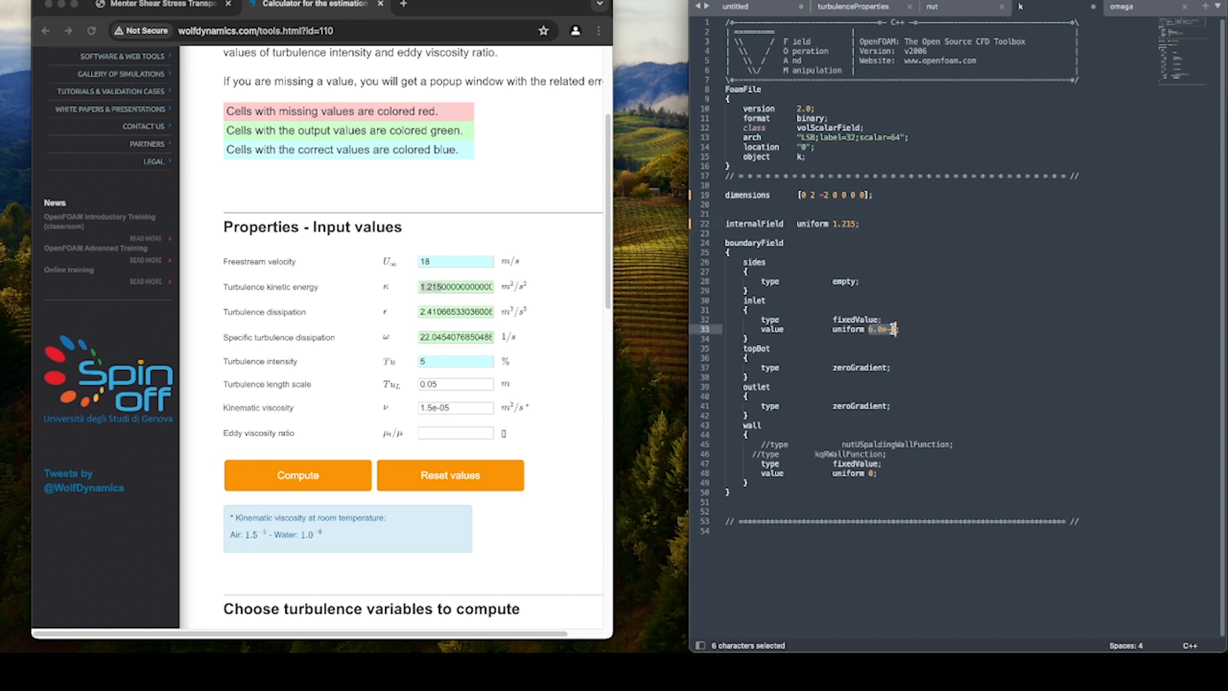
key("super+v")
key("super+s")
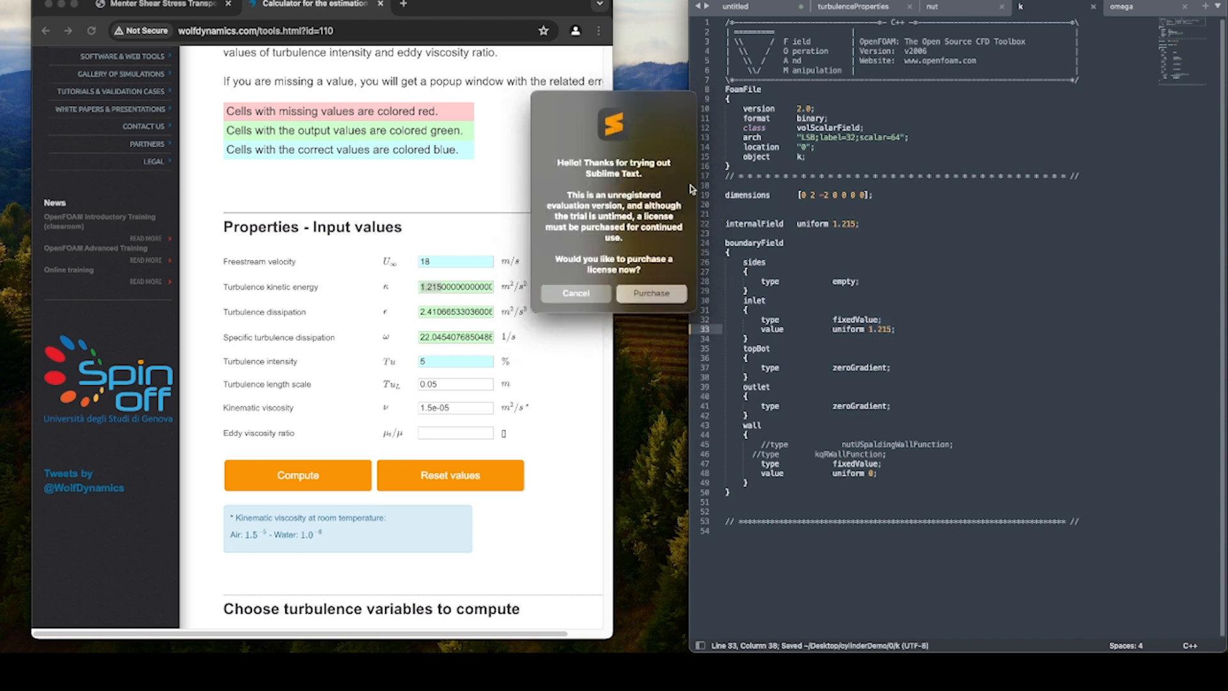
left_click(590, 296)
In the omega file, set the internalField and inlet values to uniform 22.04 from the calculator and save it.
key("super+alt+Right")
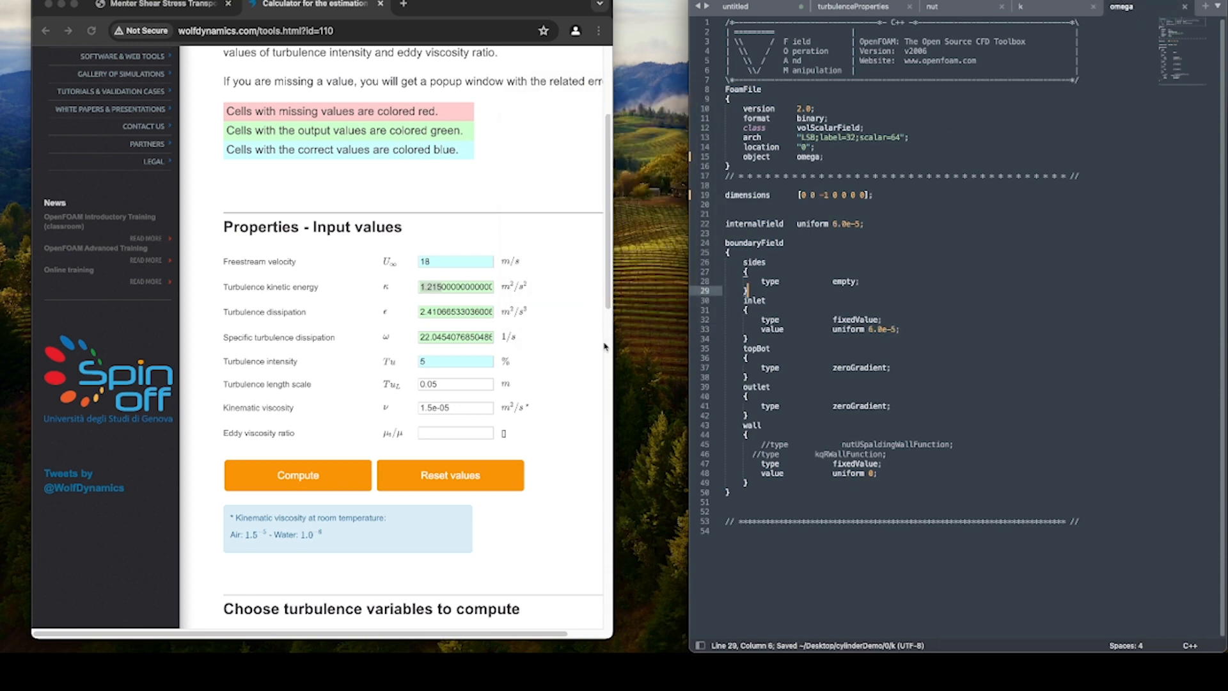
left_click(428, 331)
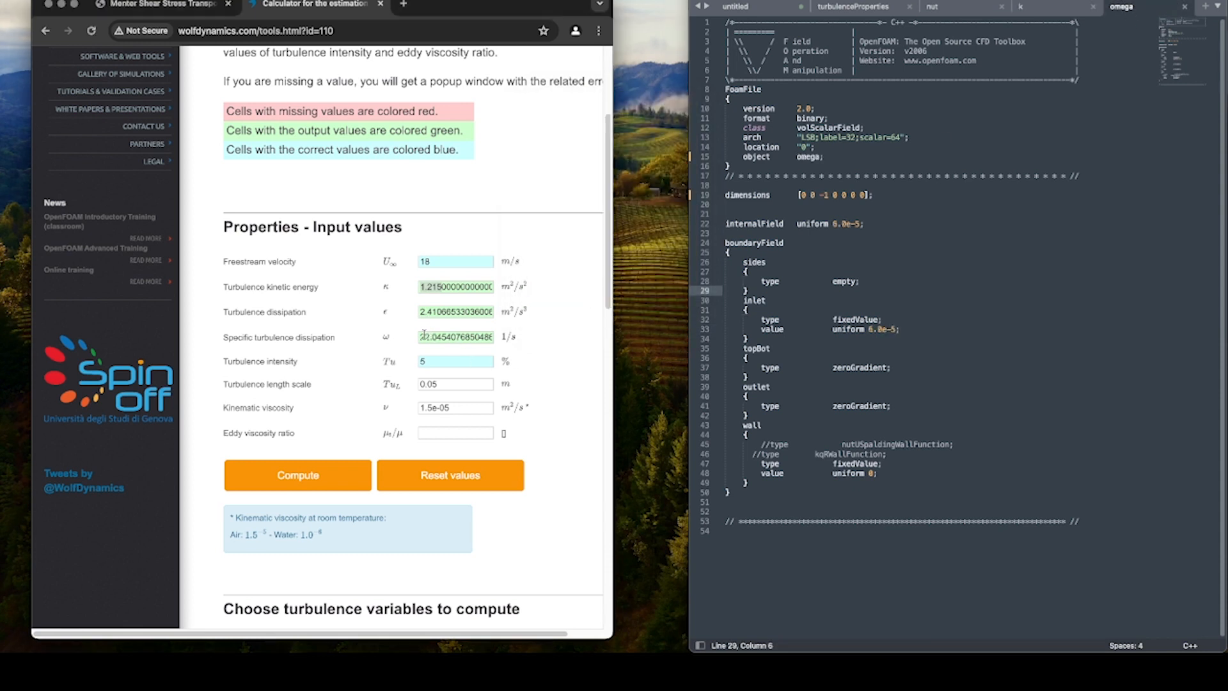
left_click_drag(421, 337, 441, 339)
key("super+c")
left_click(848, 237)
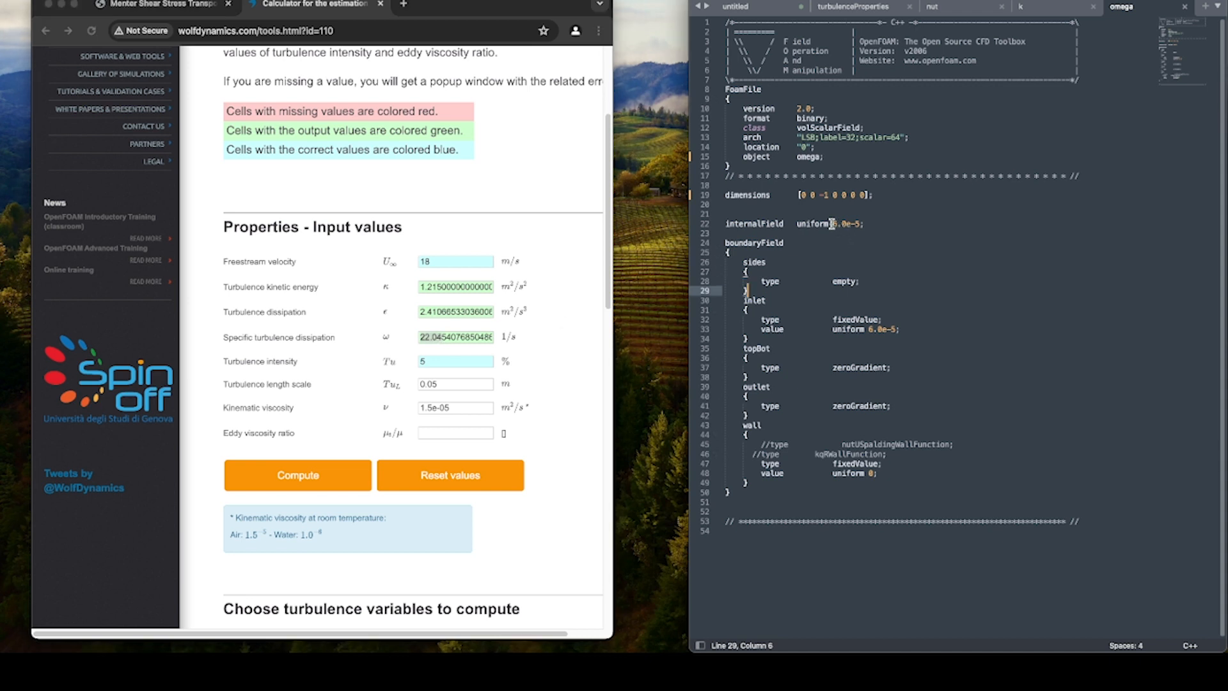
left_click_drag(834, 223, 860, 227)
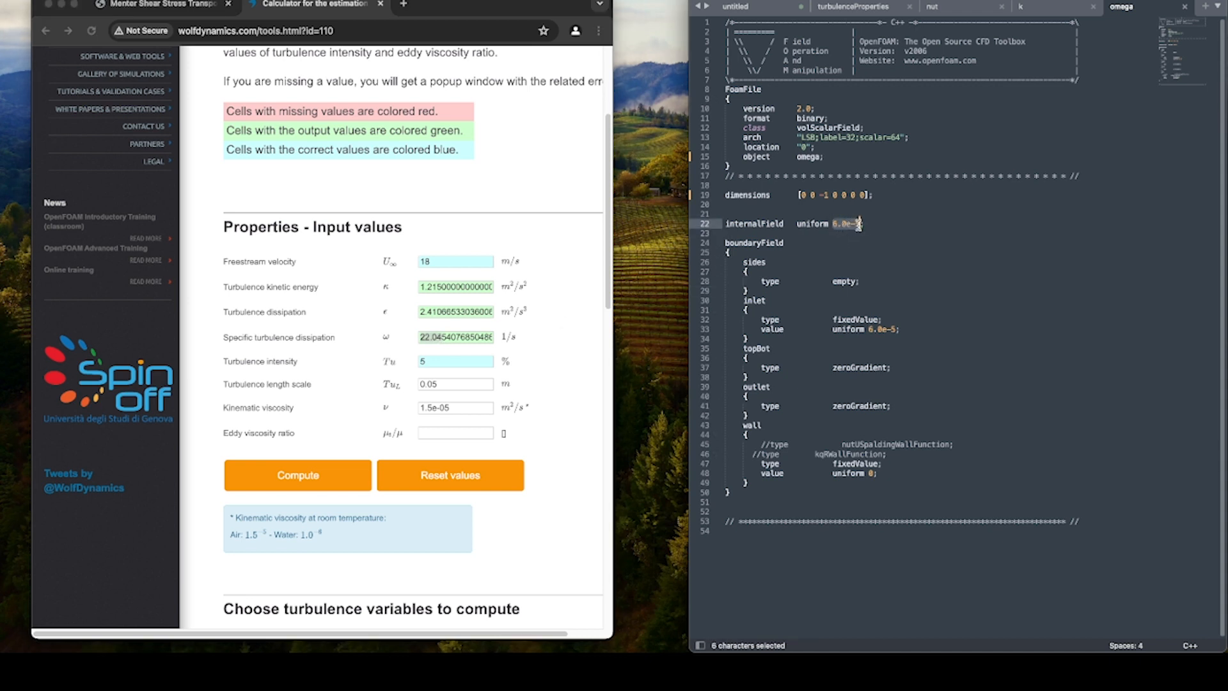
key("super+v")
left_click_drag(868, 329, 895, 329)
key("super+v")
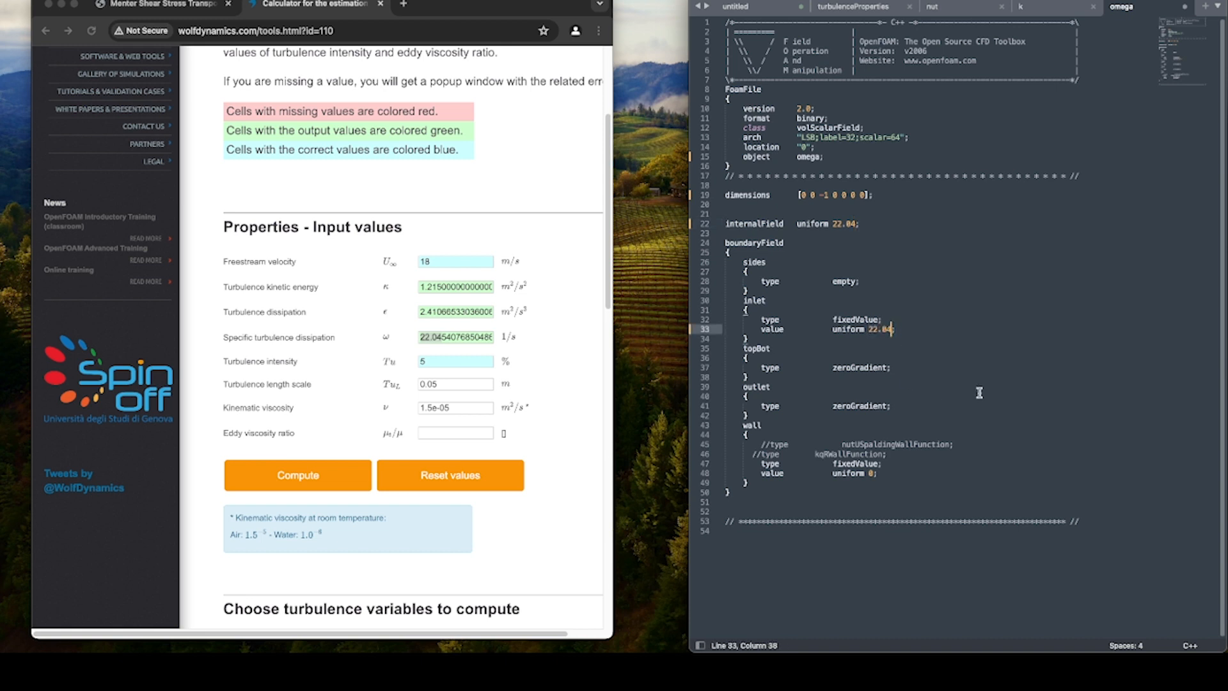
key("super+s")
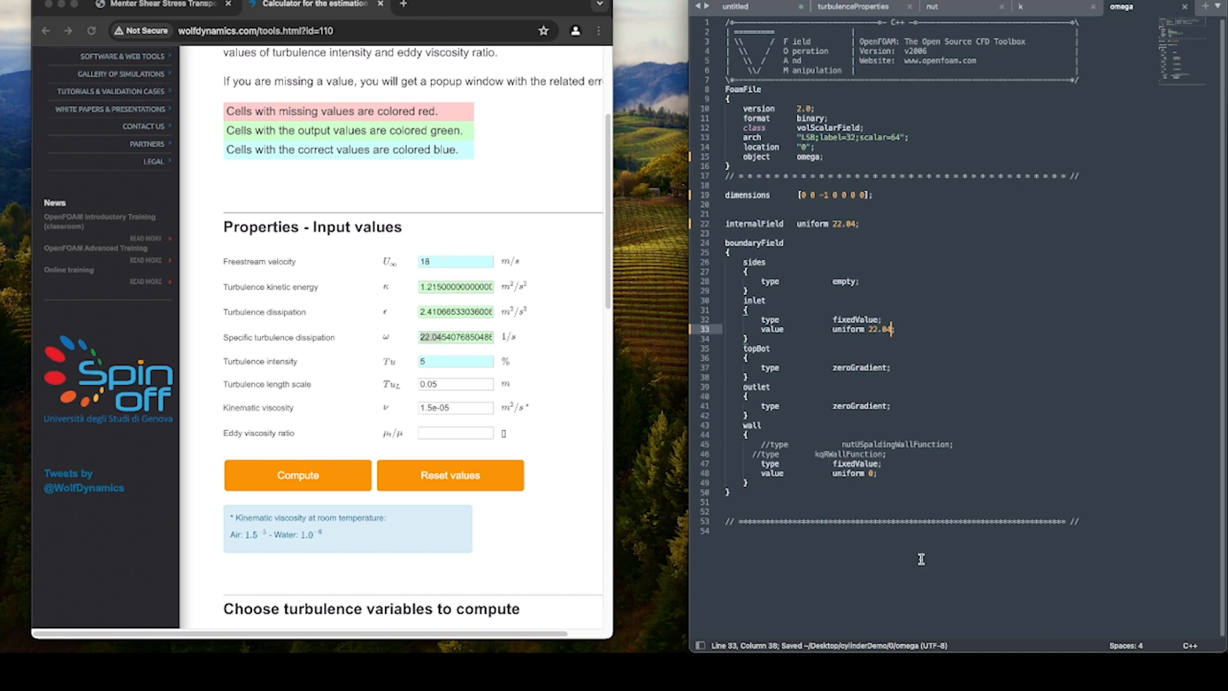
Compare the wall entries in the k and omega files with the wall boundary conditions recommended on the NASA SST page.
left_click(1023, 463)
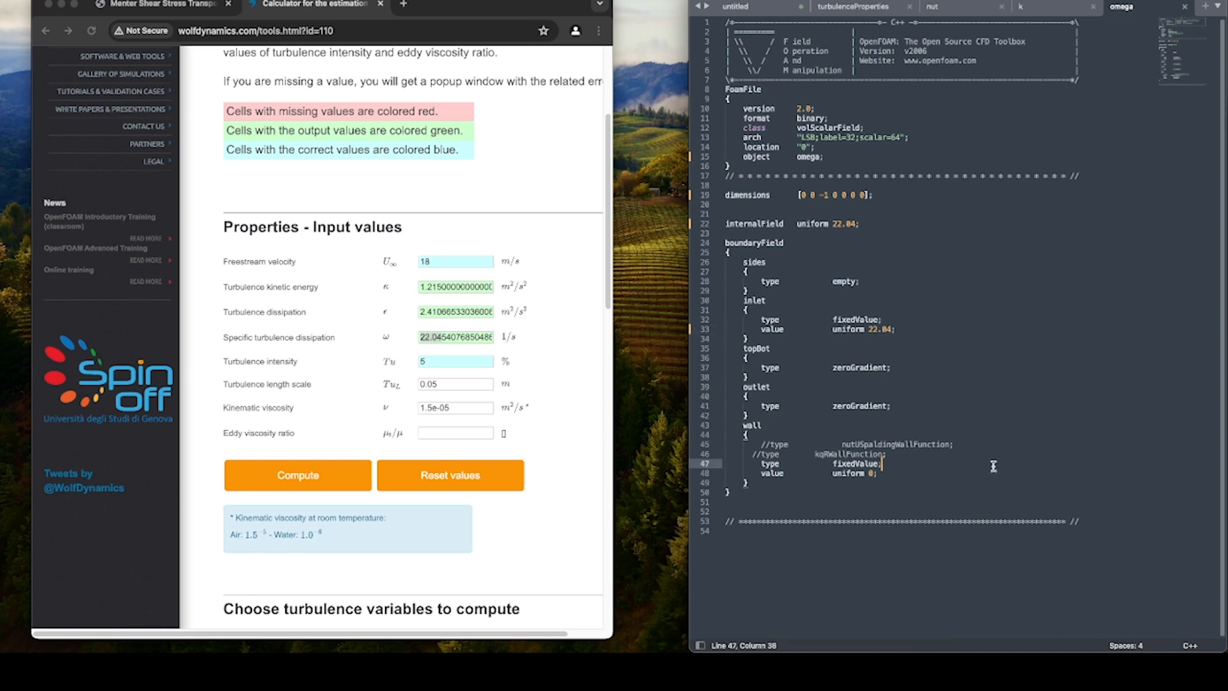
left_click(152, 7)
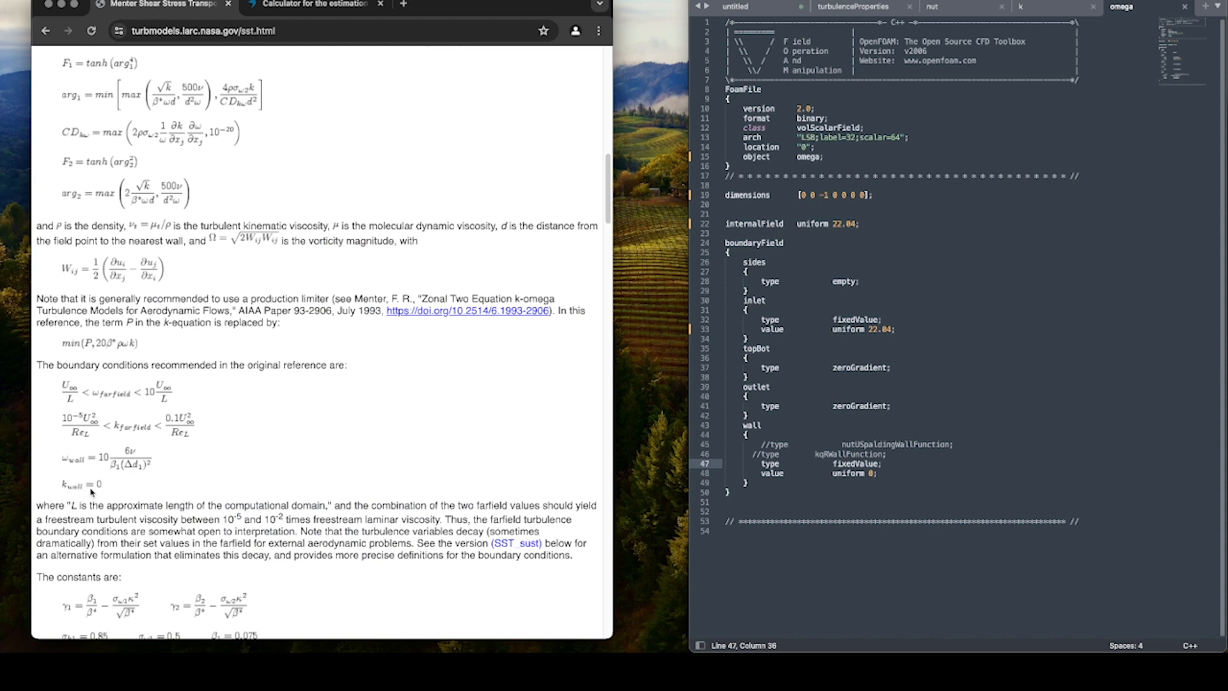
left_click(1051, 9)
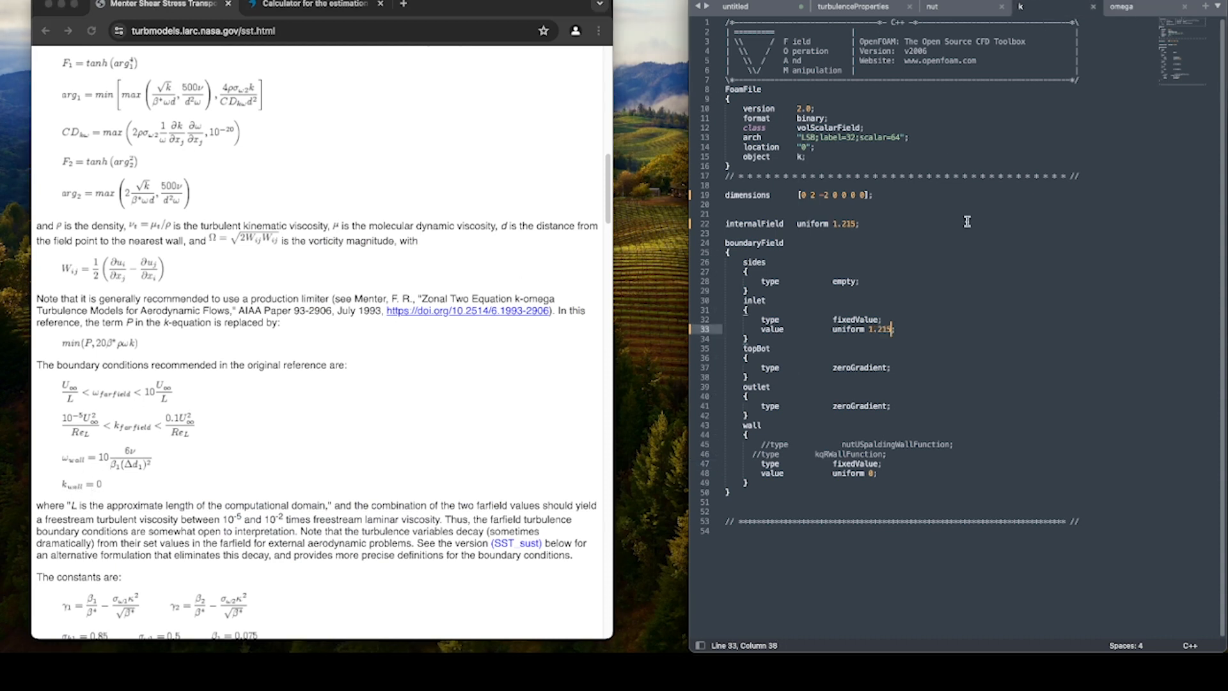
left_click_drag(745, 426, 890, 474)
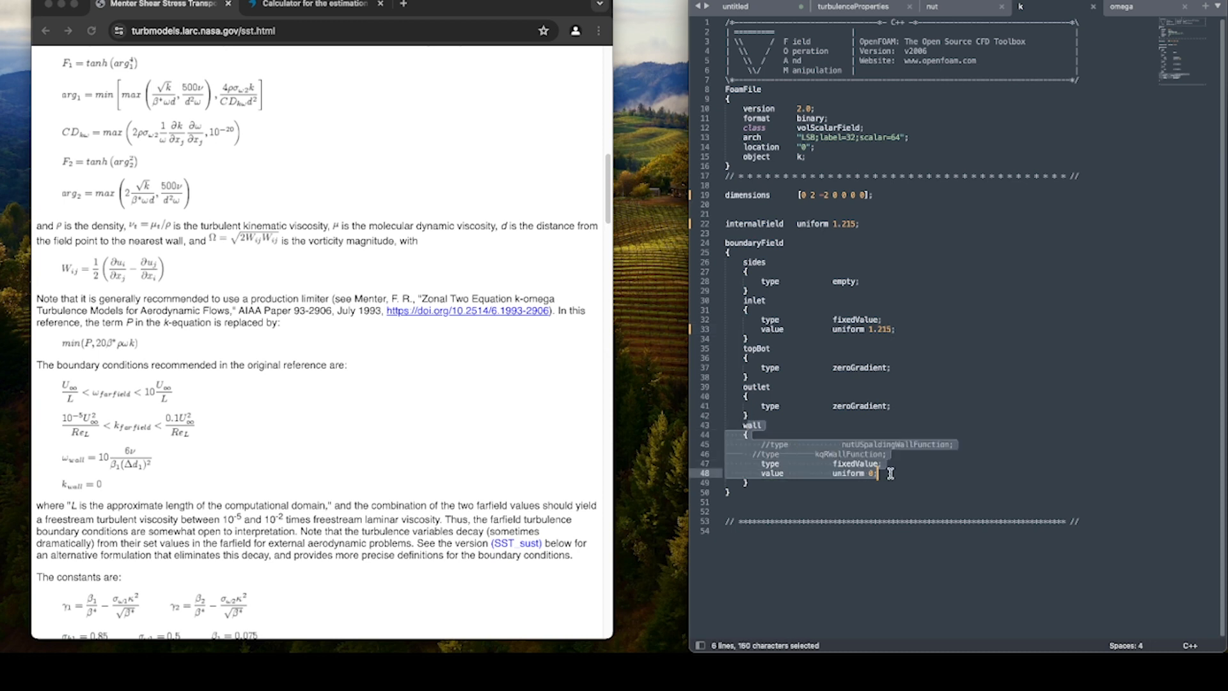
left_click(1136, 11)
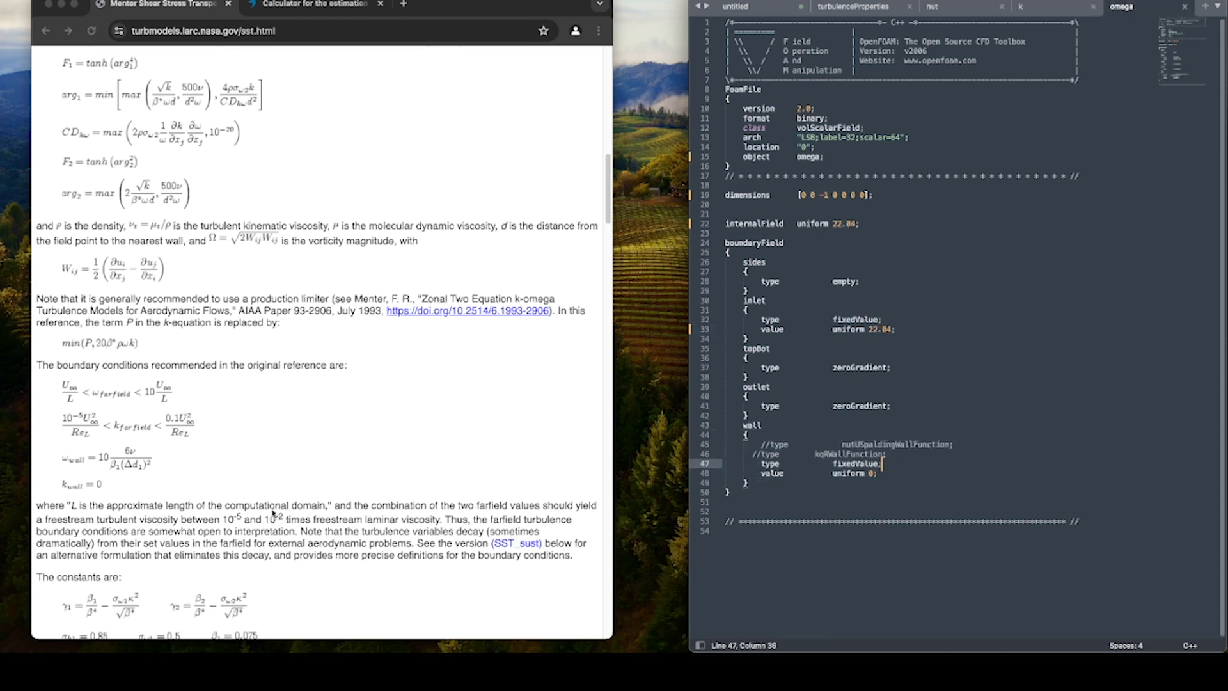
left_click(55, 458)
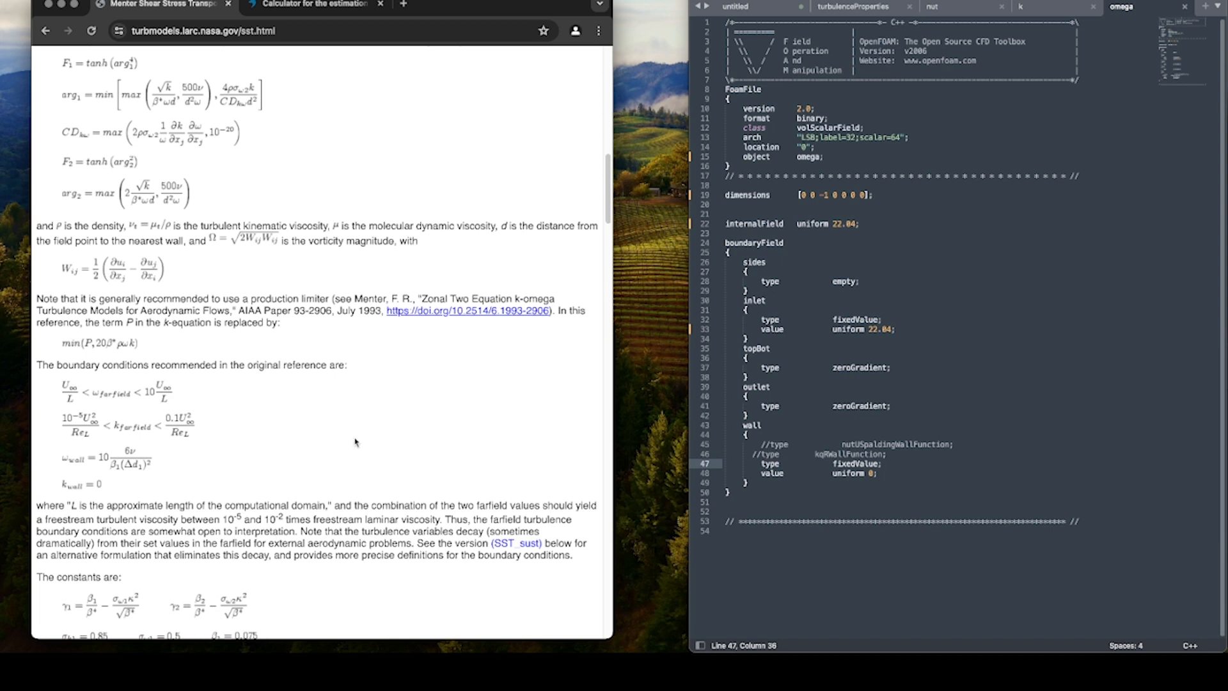
left_click(931, 468)
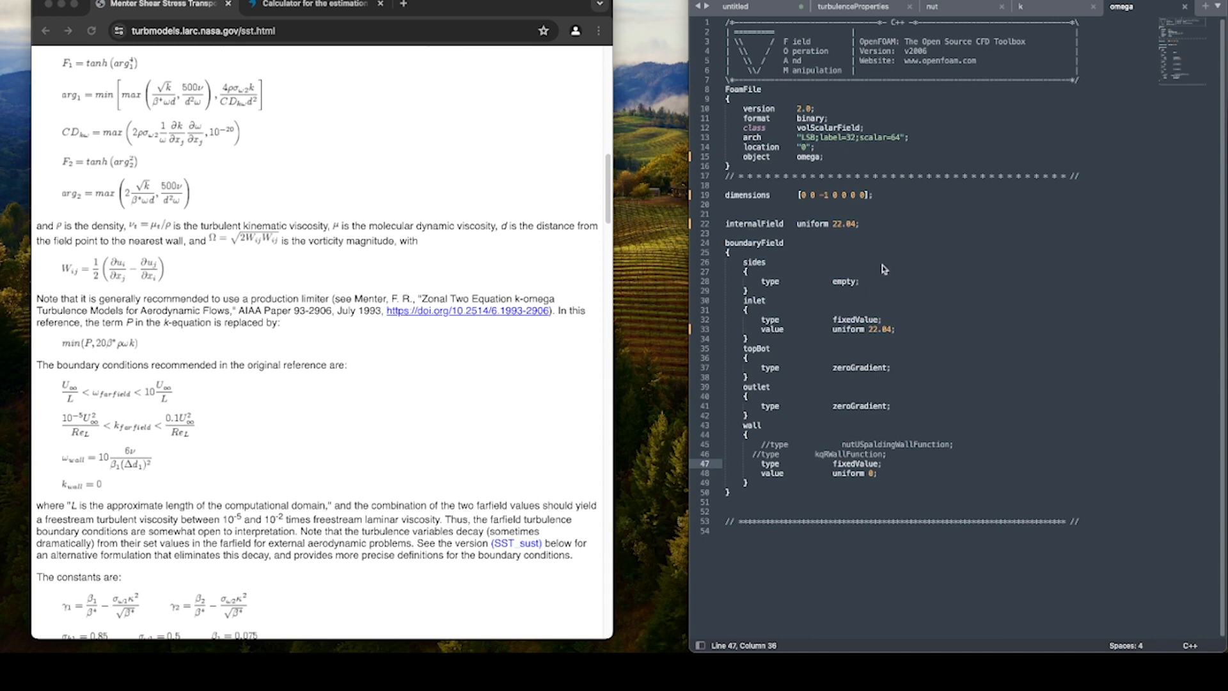
In the omega file, set the wall boundary type to omegaWallFunction and save the file.
left_click_drag(832, 464, 878, 471)
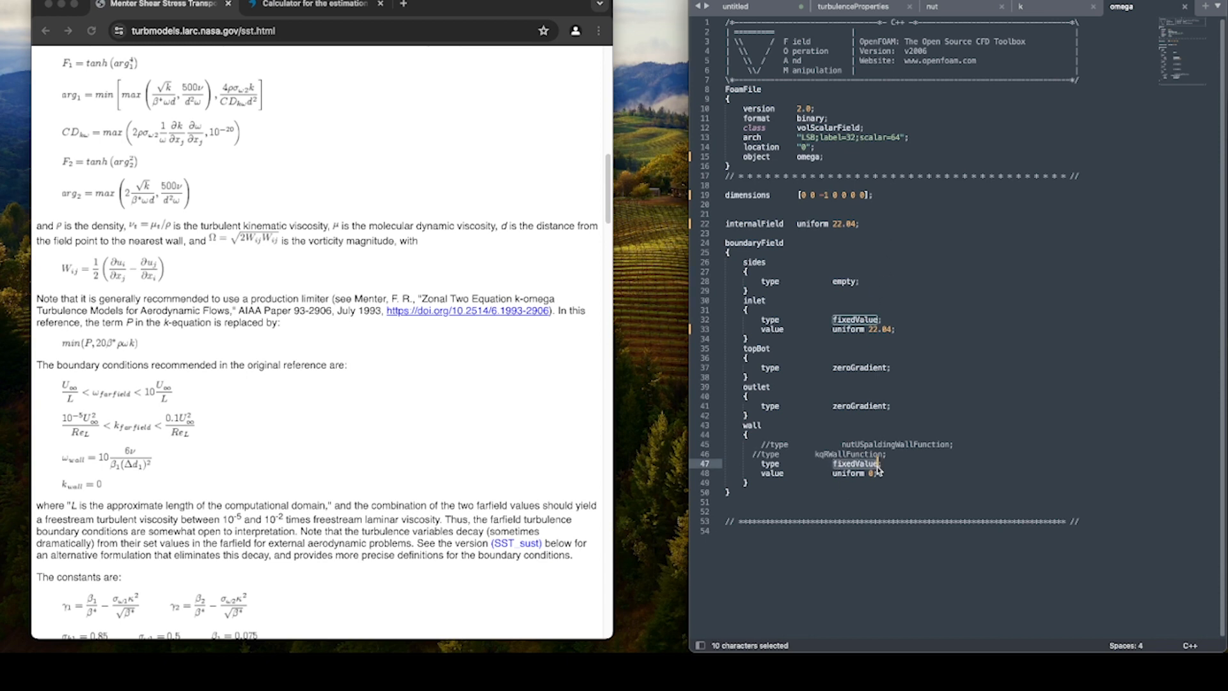
type("omegaWallFunc")
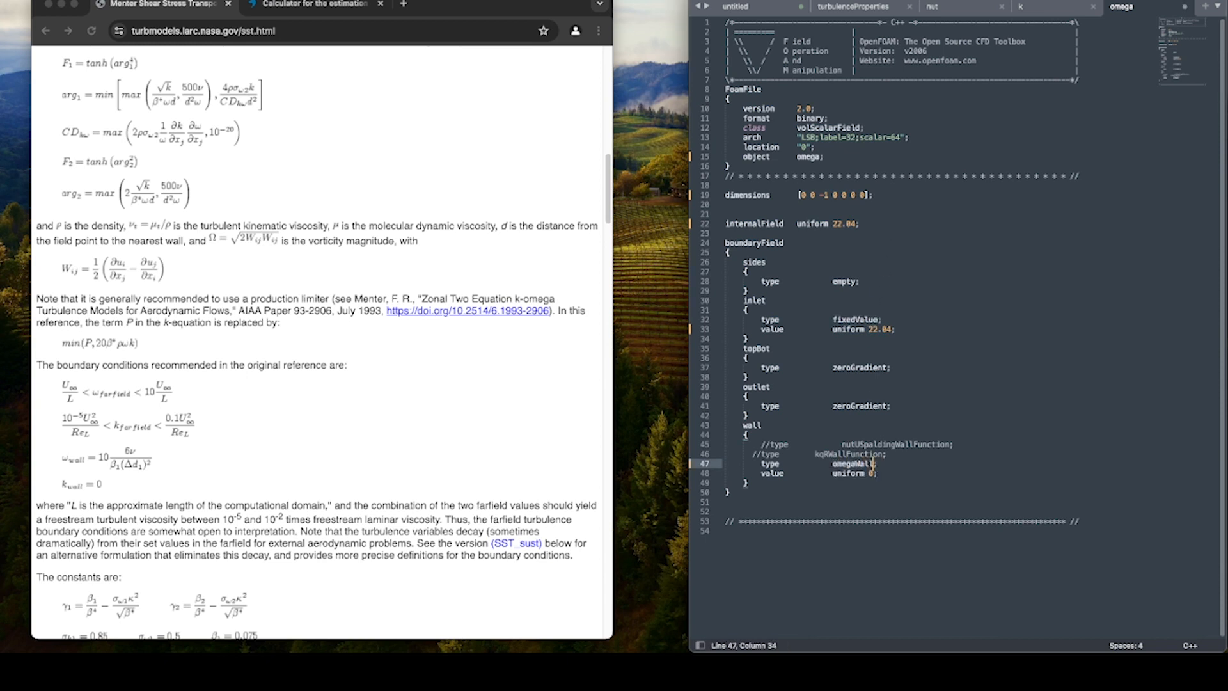
type("tion")
left_click(968, 482)
key("super+s")
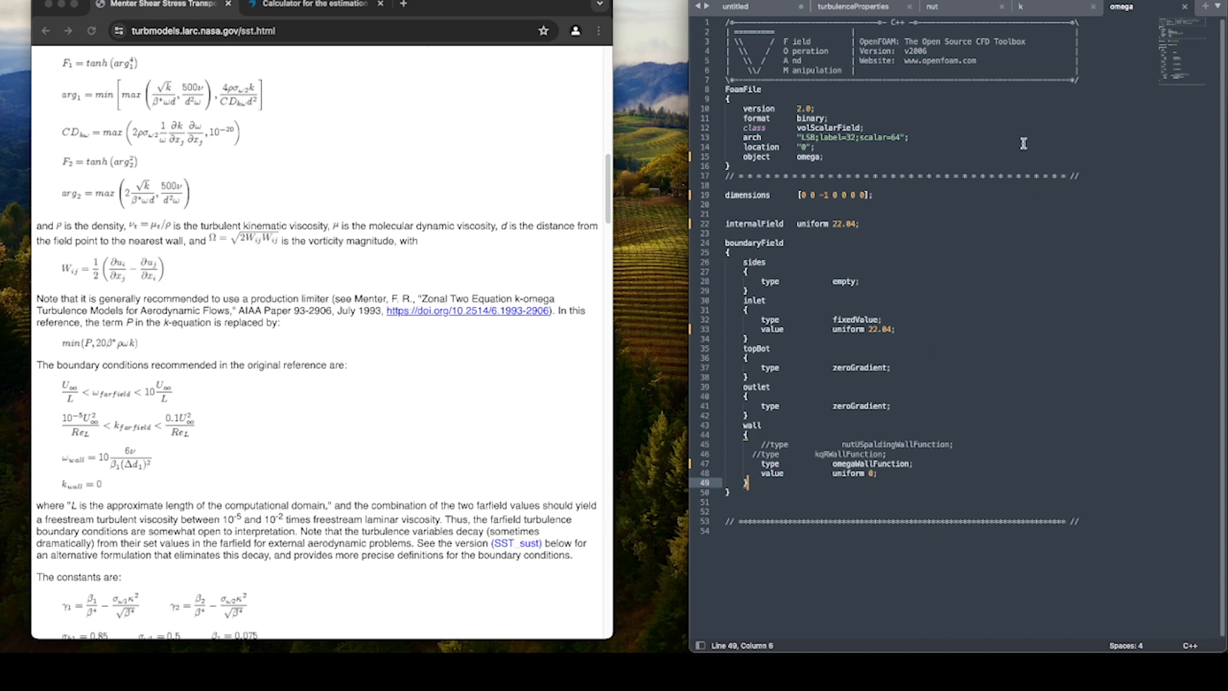
In the nut file's wall entry, comment out the fixedValue type, uncomment nutLowReWallFunction, and save.
left_click(964, 11)
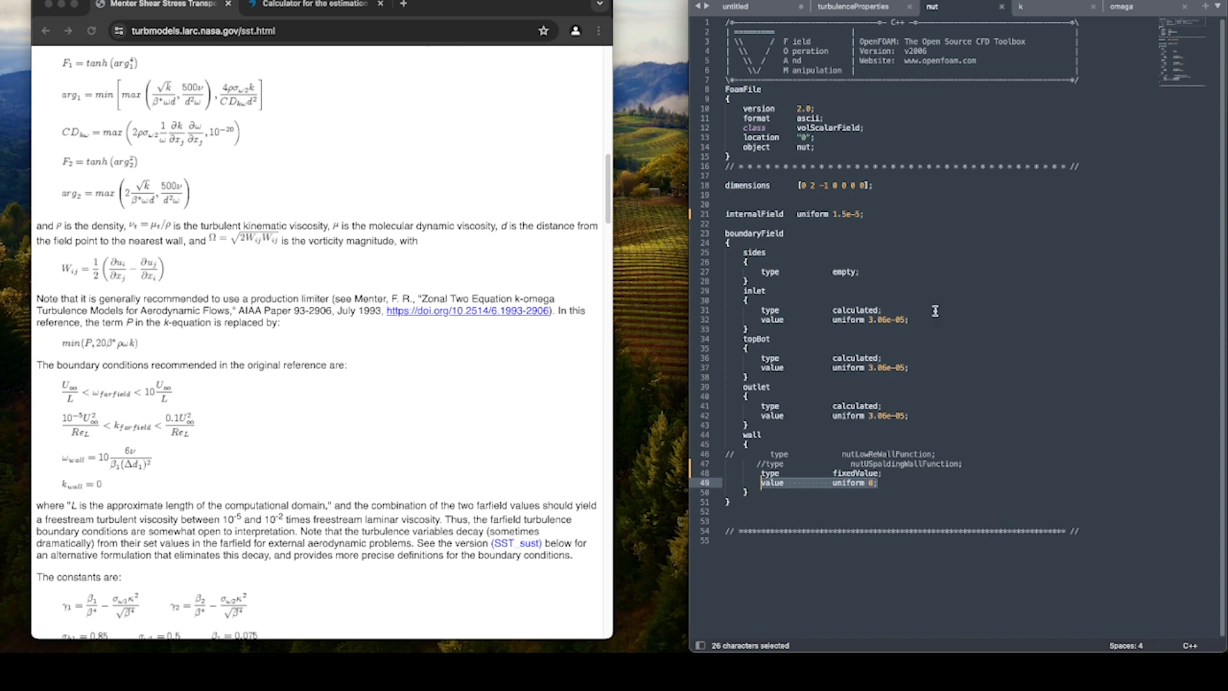
left_click(874, 484)
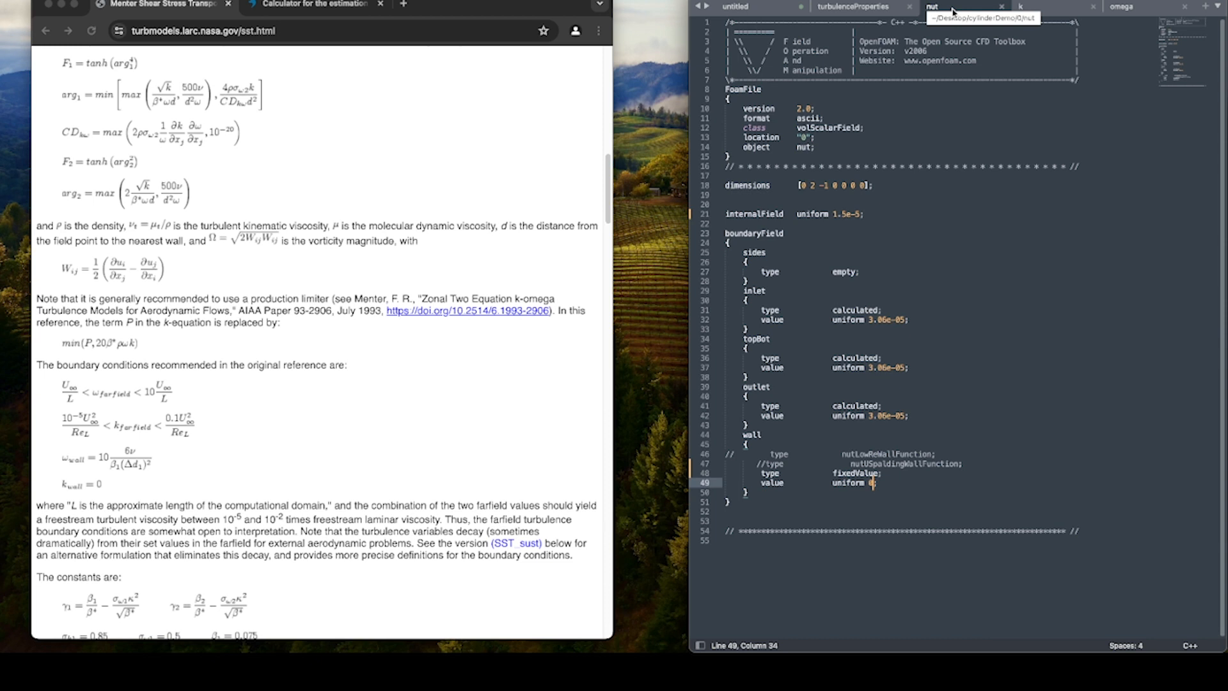
left_click(760, 474)
type("//")
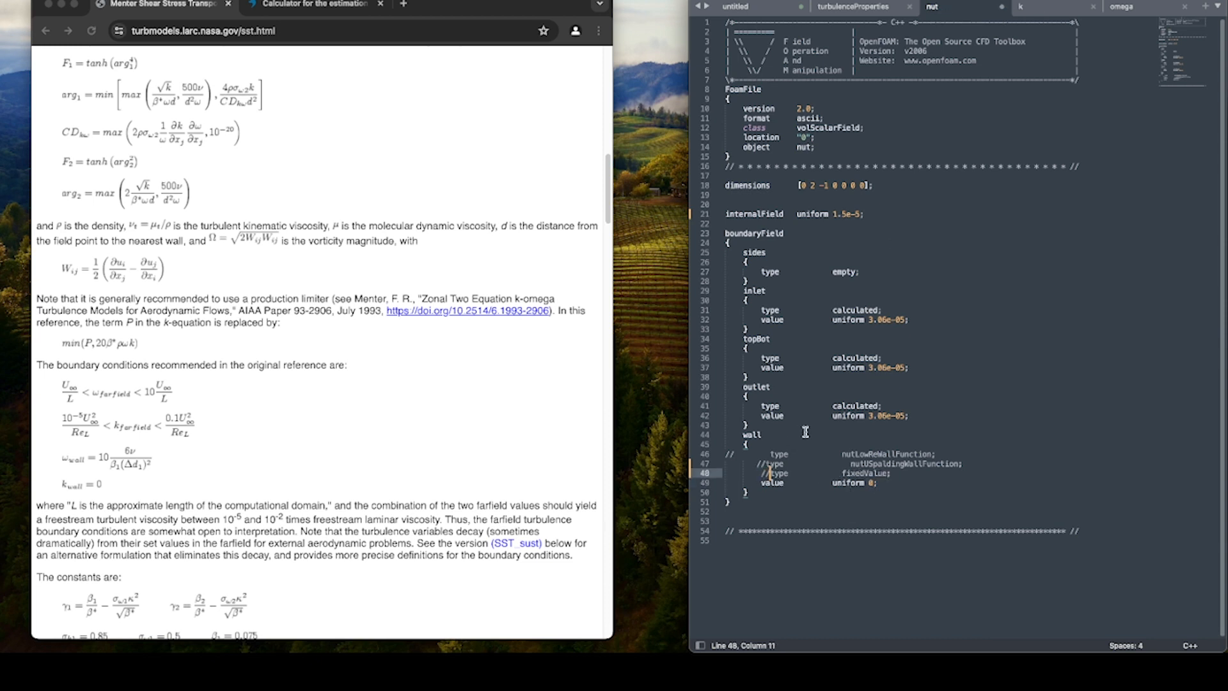
left_click(733, 455)
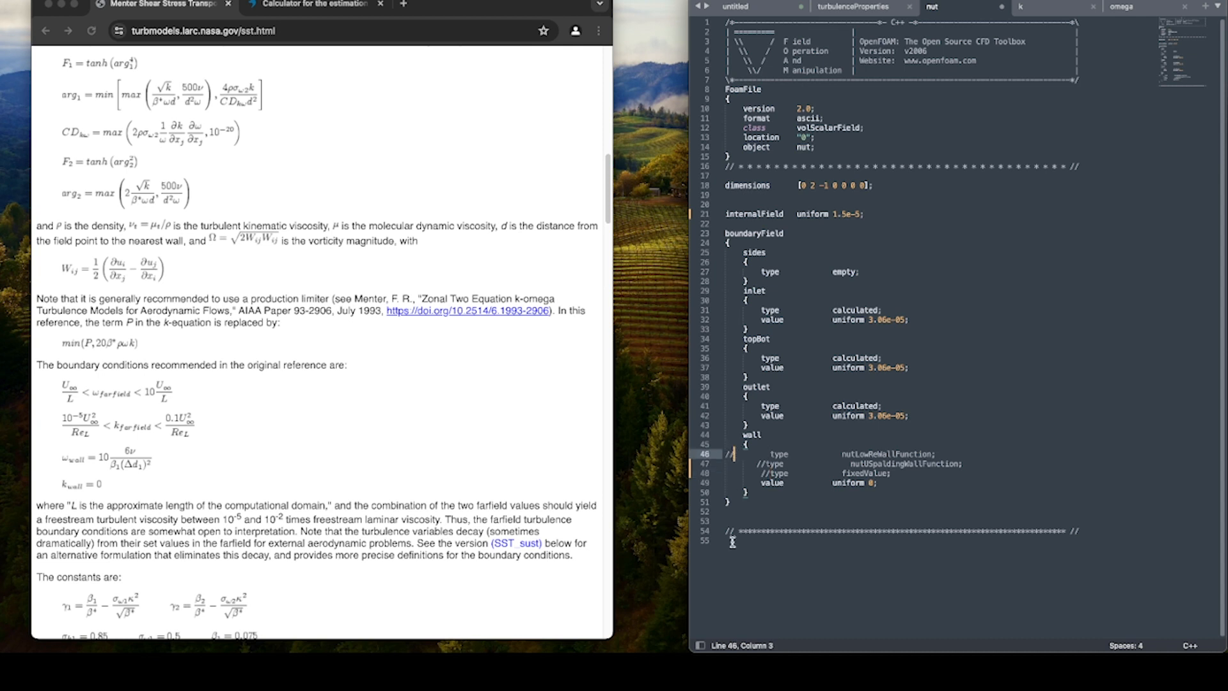
key("BackSpace")
key("BackSpace")
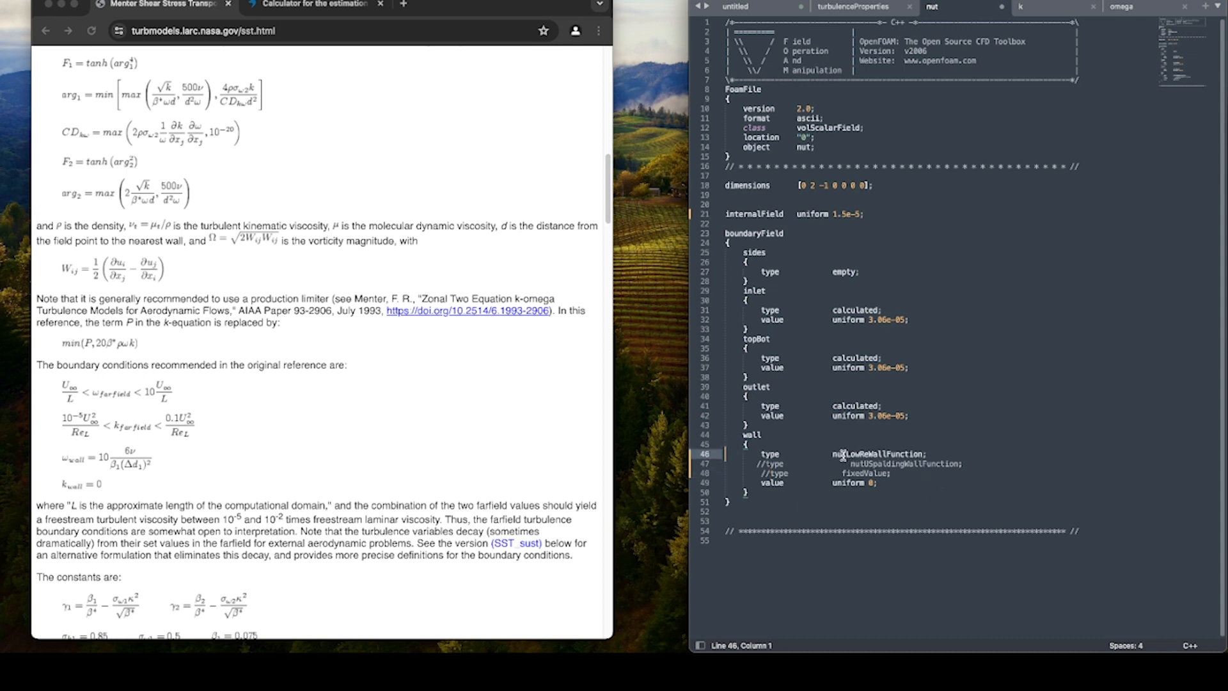
left_click_drag(832, 455, 960, 456)
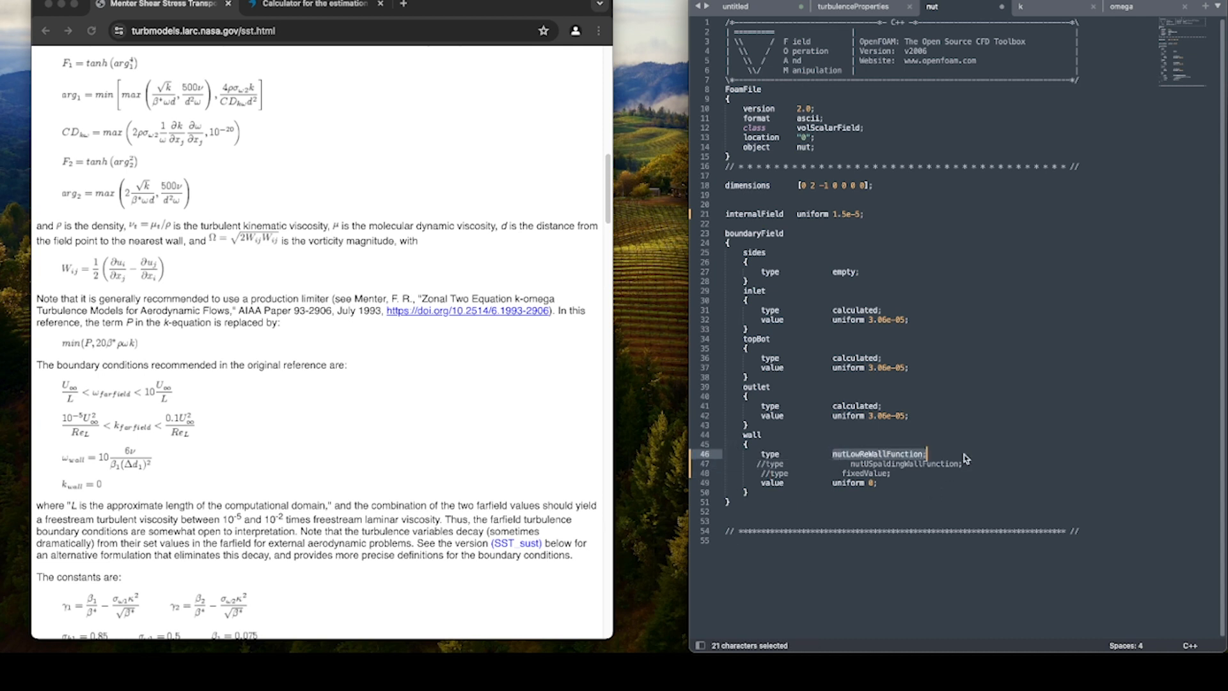
left_click(960, 456)
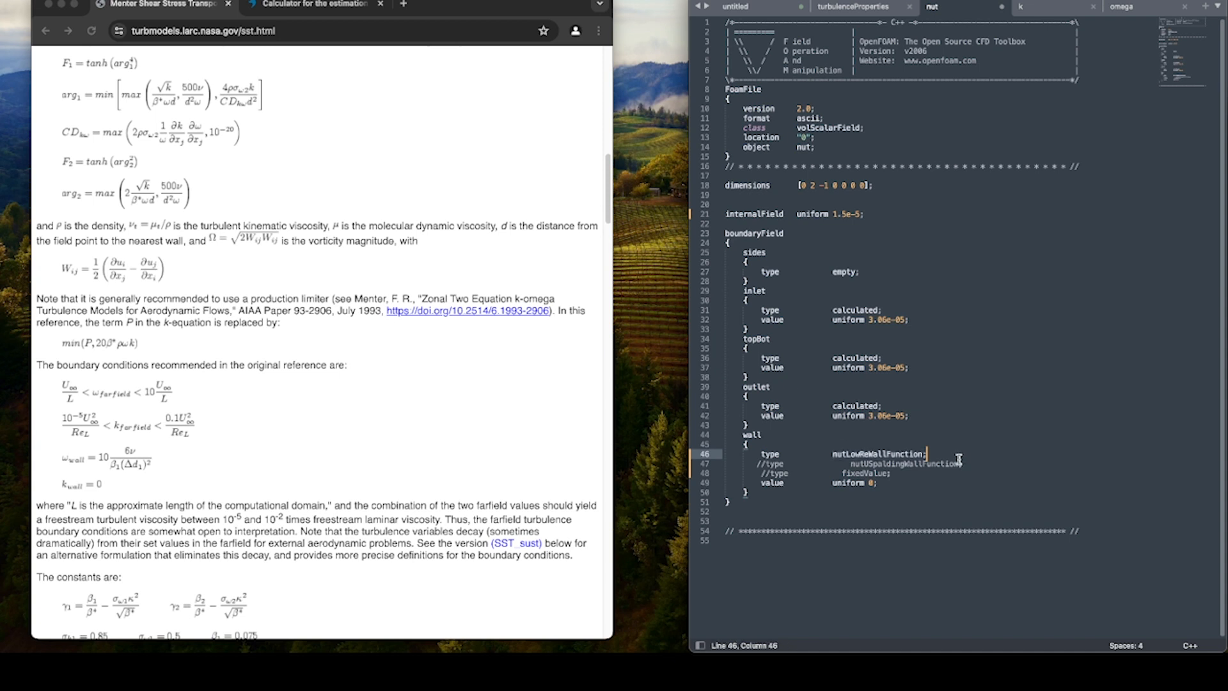
key("super+s")
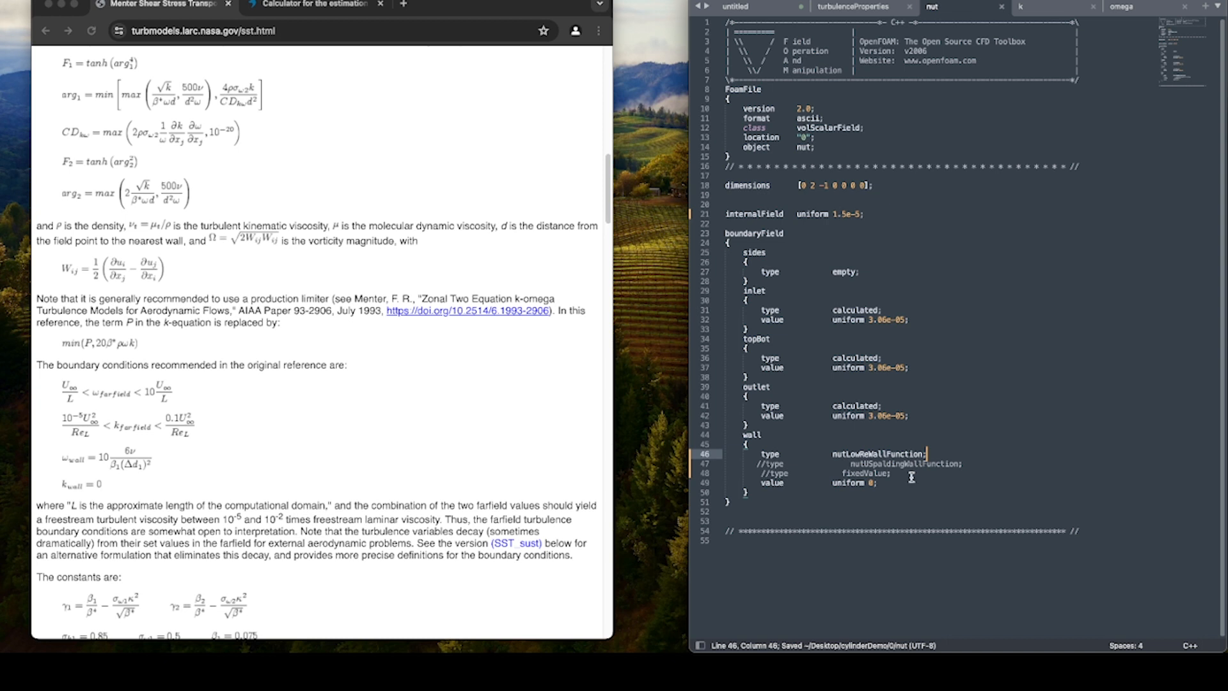
Compare the wall boundary entries of the nut and omega files.
left_click_drag(888, 483, 715, 475)
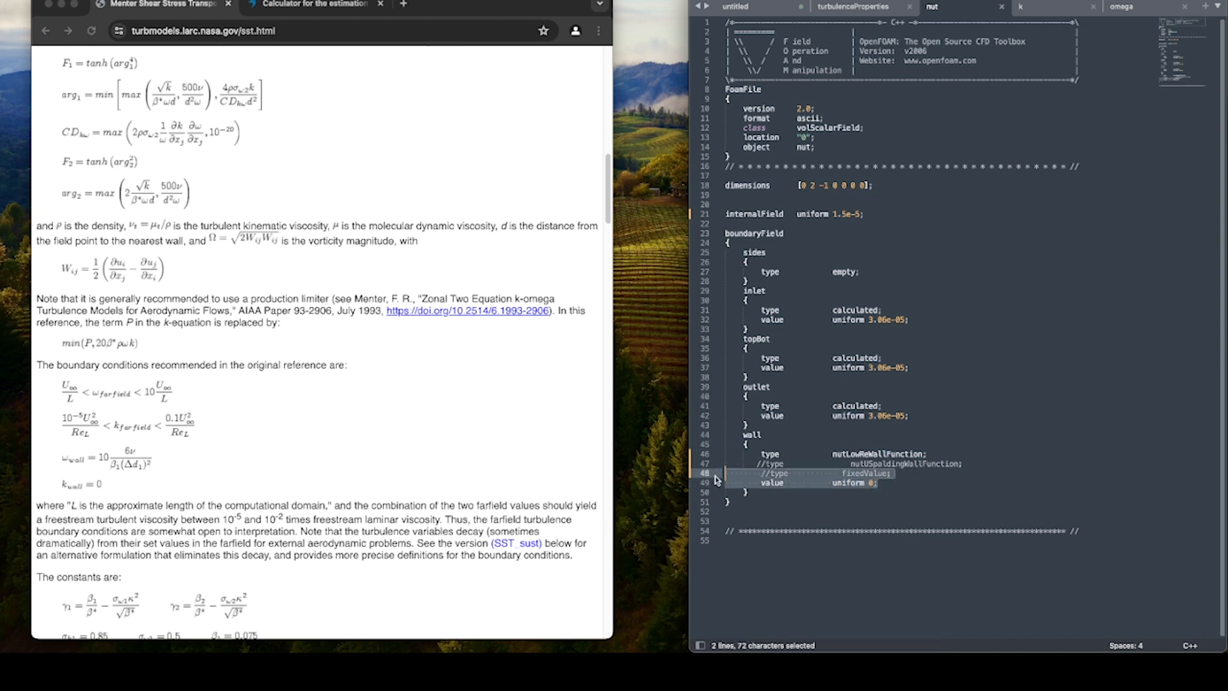
left_click(1151, 8)
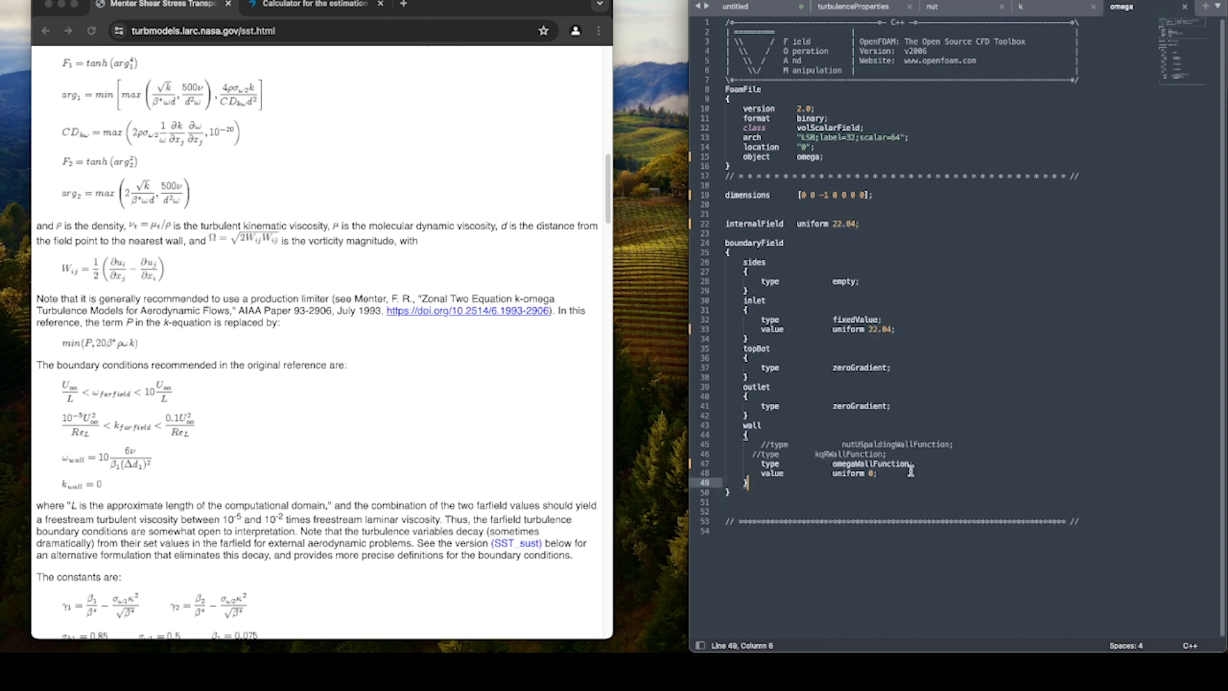
left_click(948, 9)
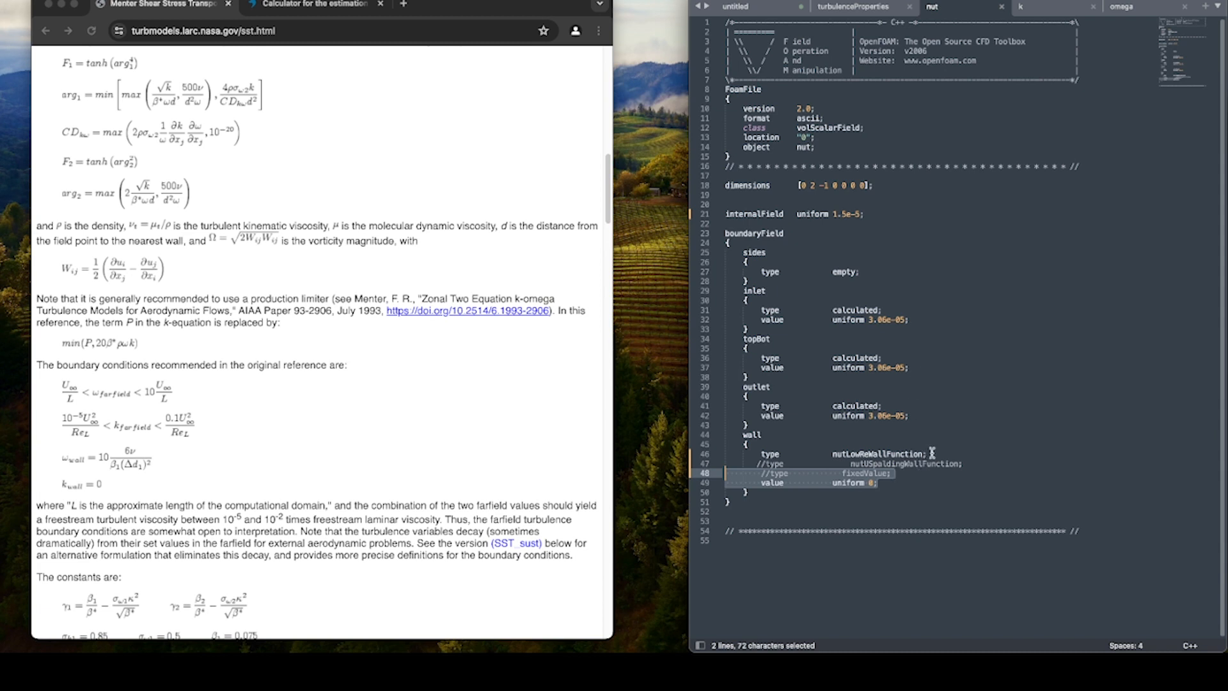
left_click_drag(933, 453, 758, 455)
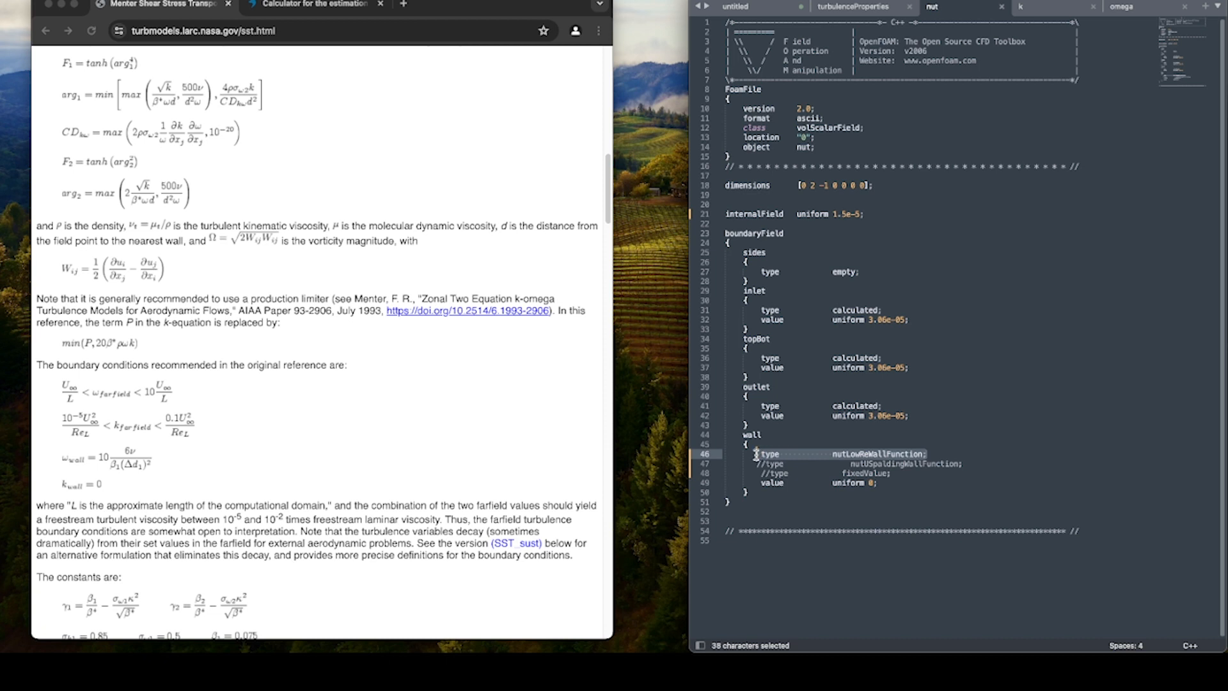
left_click(891, 483)
key("ctrl+s")
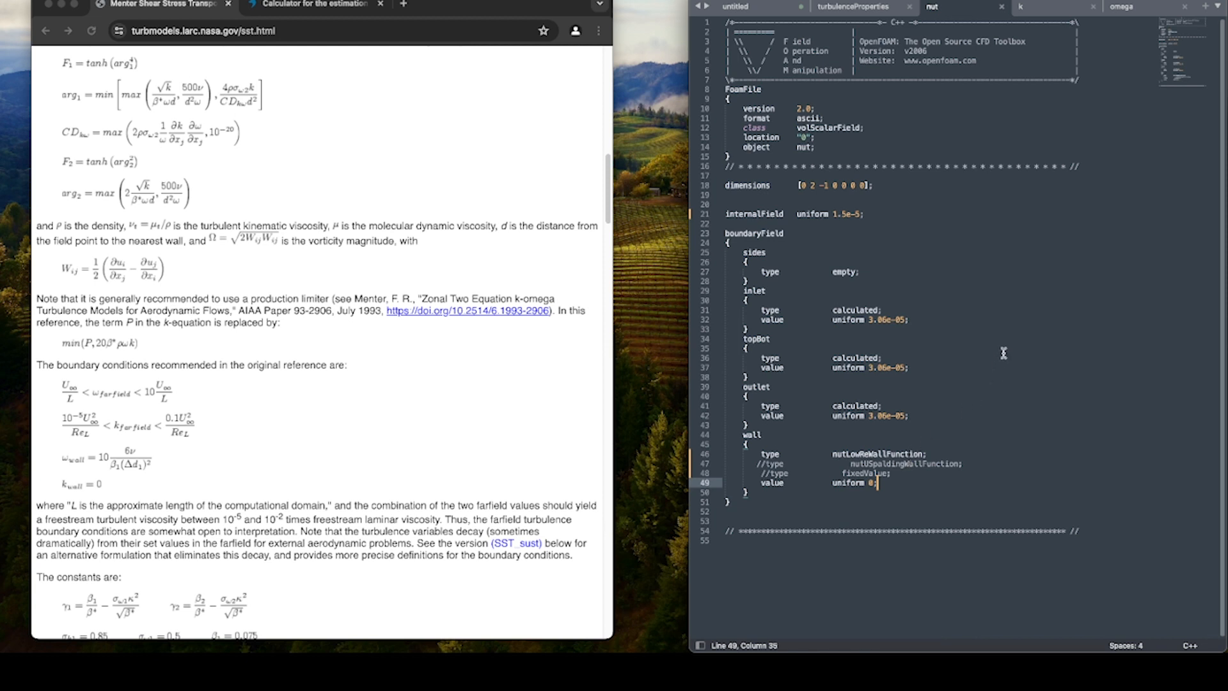
In the k file's wall entry, uncomment the kqRWallFunction type, comment out fixedValue, and save.
left_click(1047, 9)
left_click(912, 487)
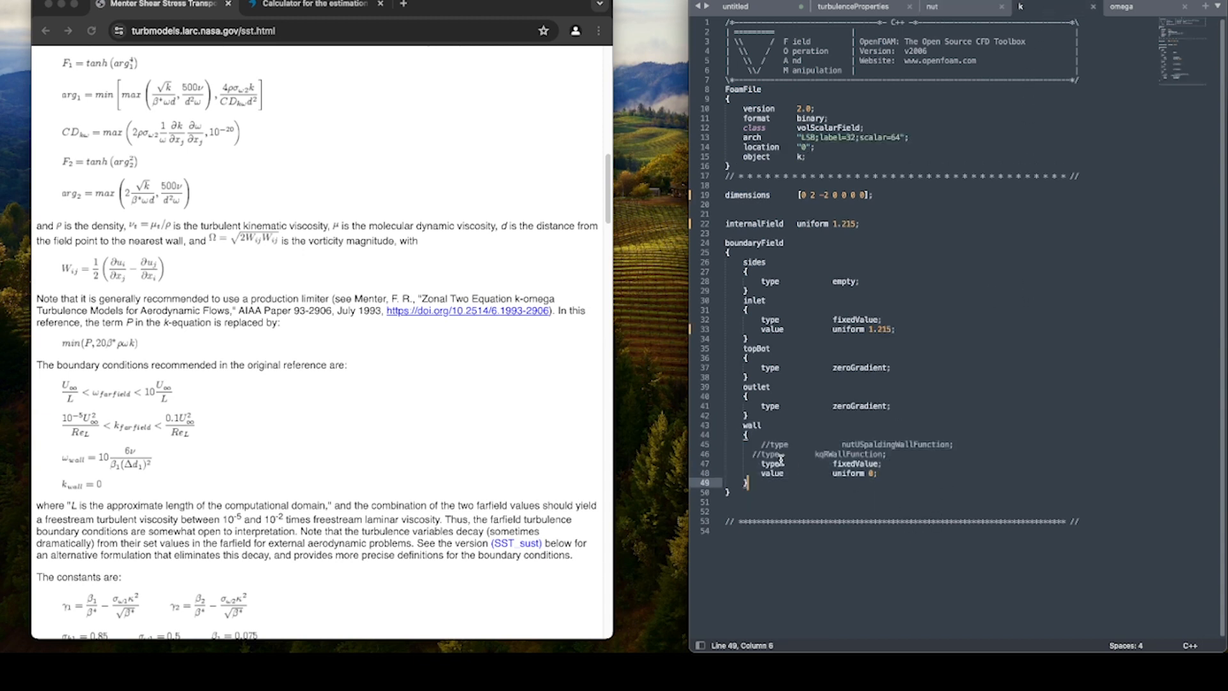
left_click(765, 454)
key("Left")
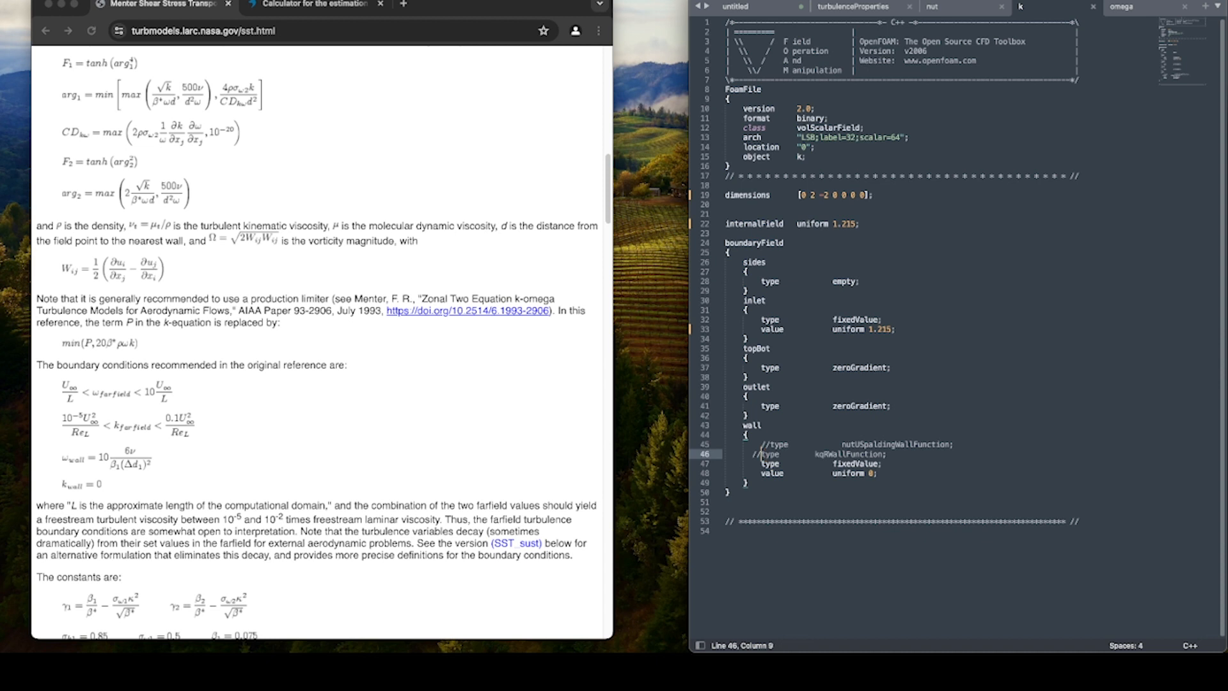
key("BackSpace")
key("BackSpace")
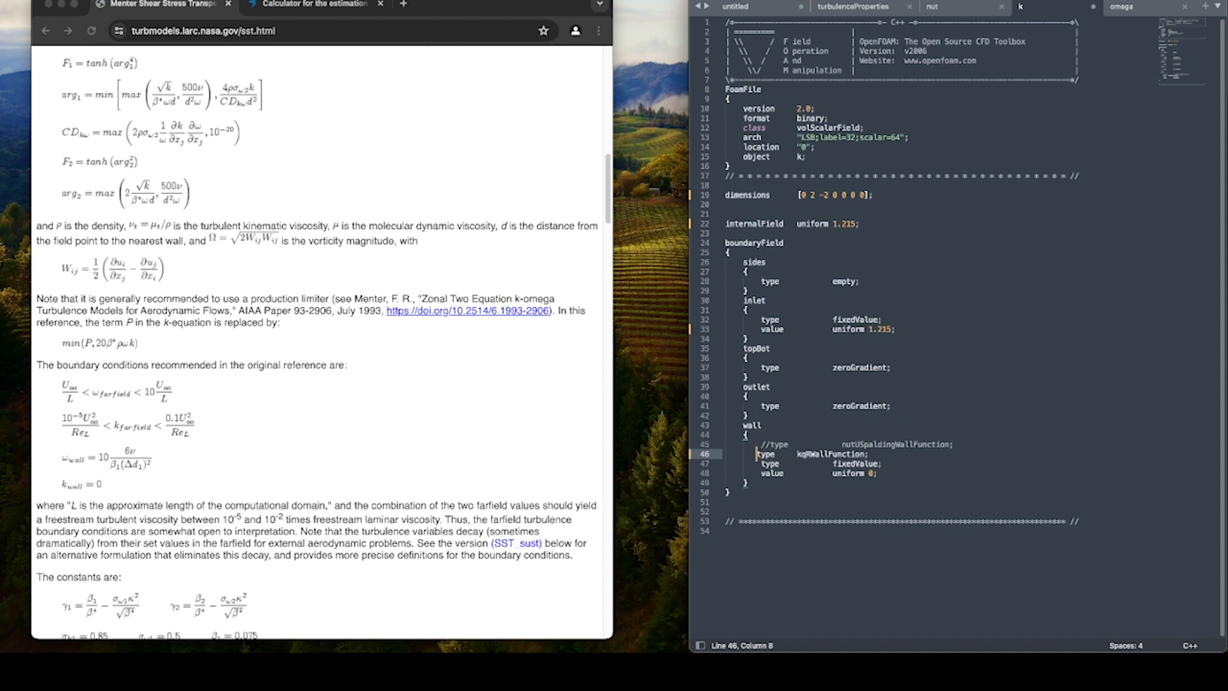
left_click(760, 466)
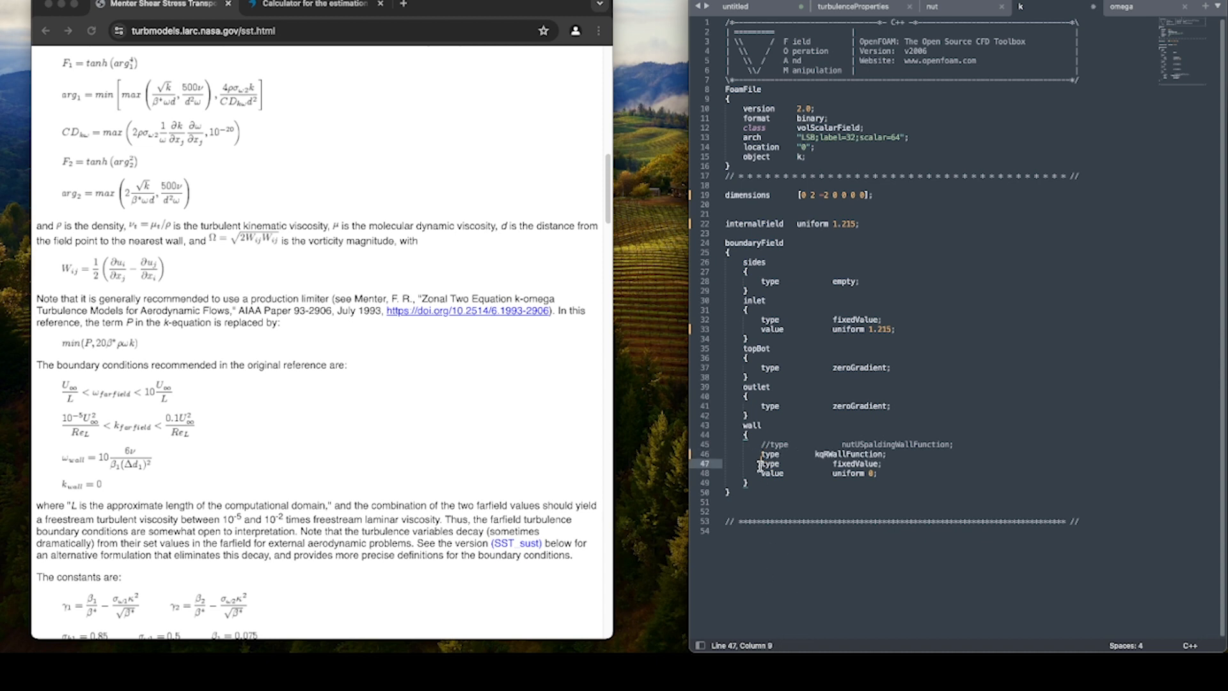
type("//")
key("super+s")
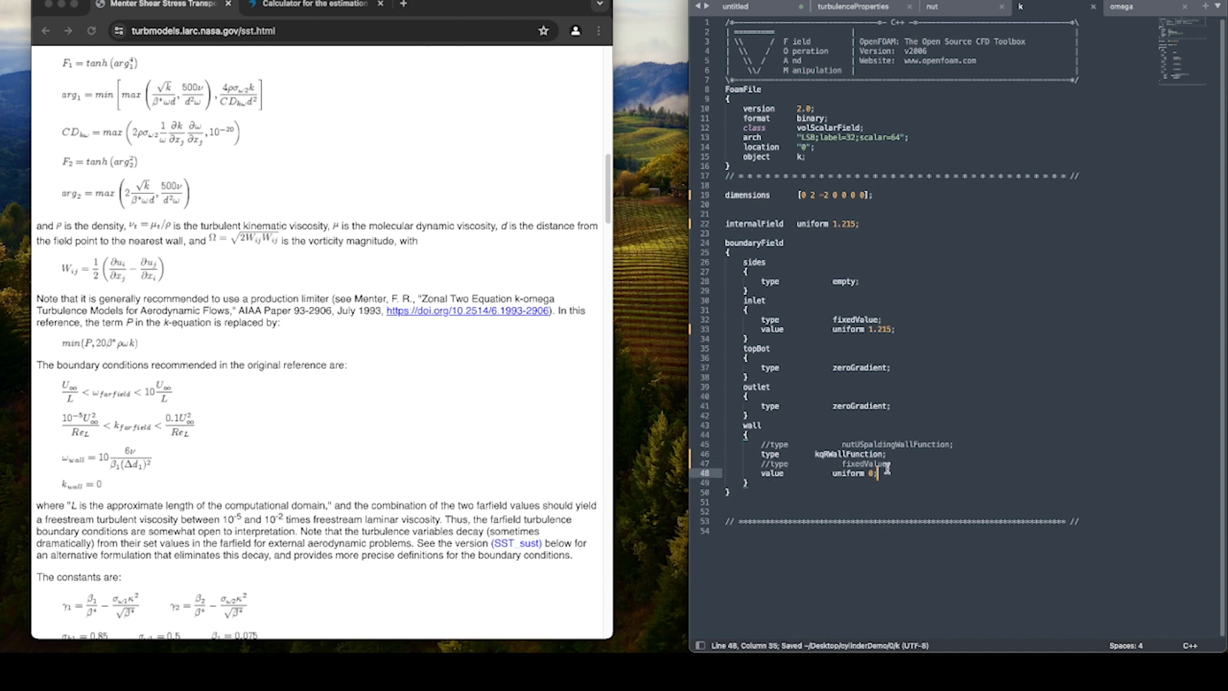
Check the omega wall type, then comment out nutLowReWallFunction in the nut file's wall entry and save.
left_click(1140, 10)
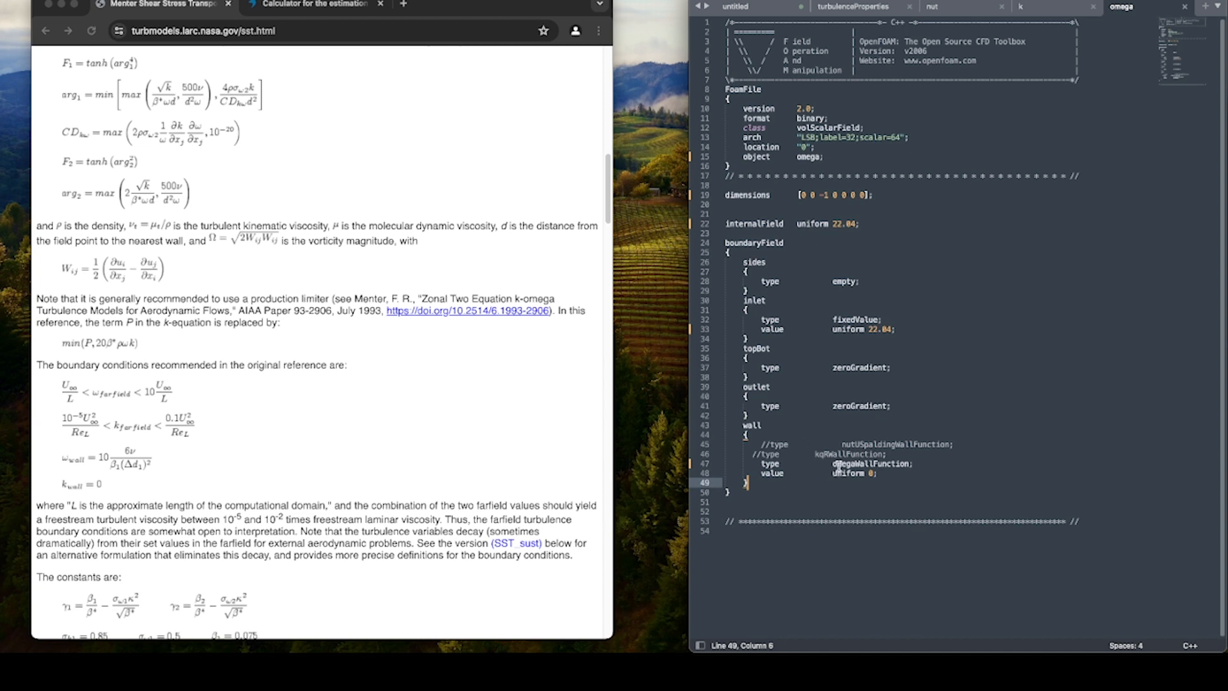
left_click_drag(834, 467, 912, 465)
left_click(967, 472)
left_click(951, 13)
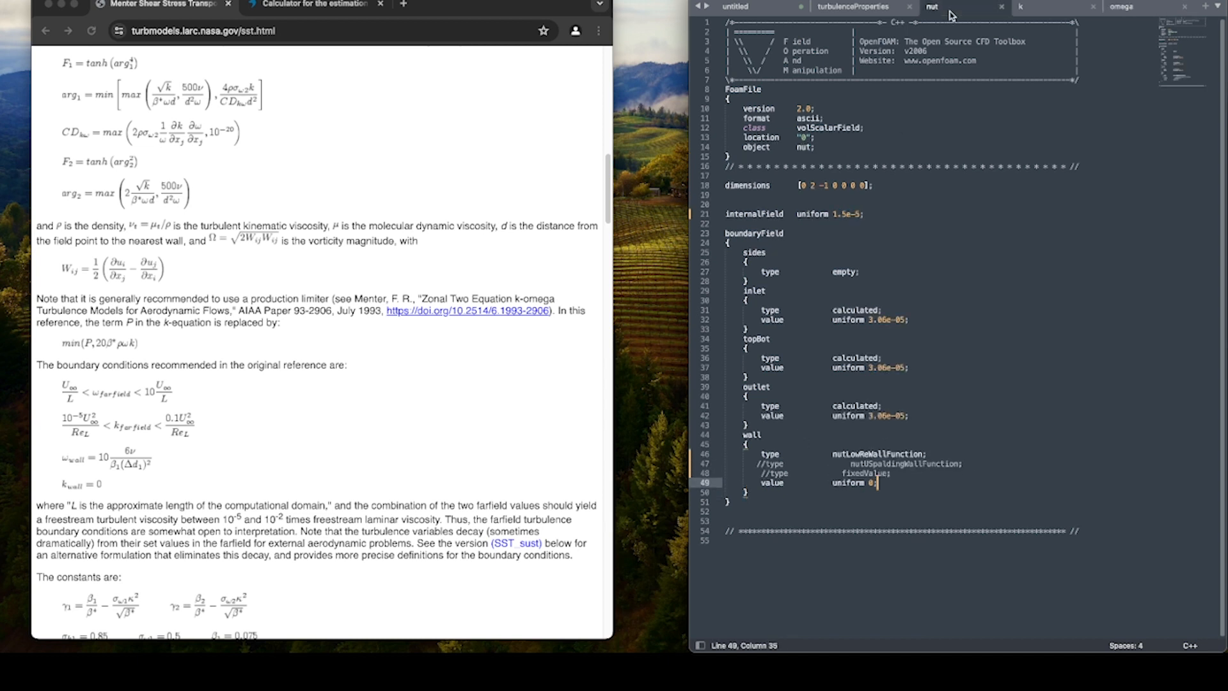
left_click(761, 454)
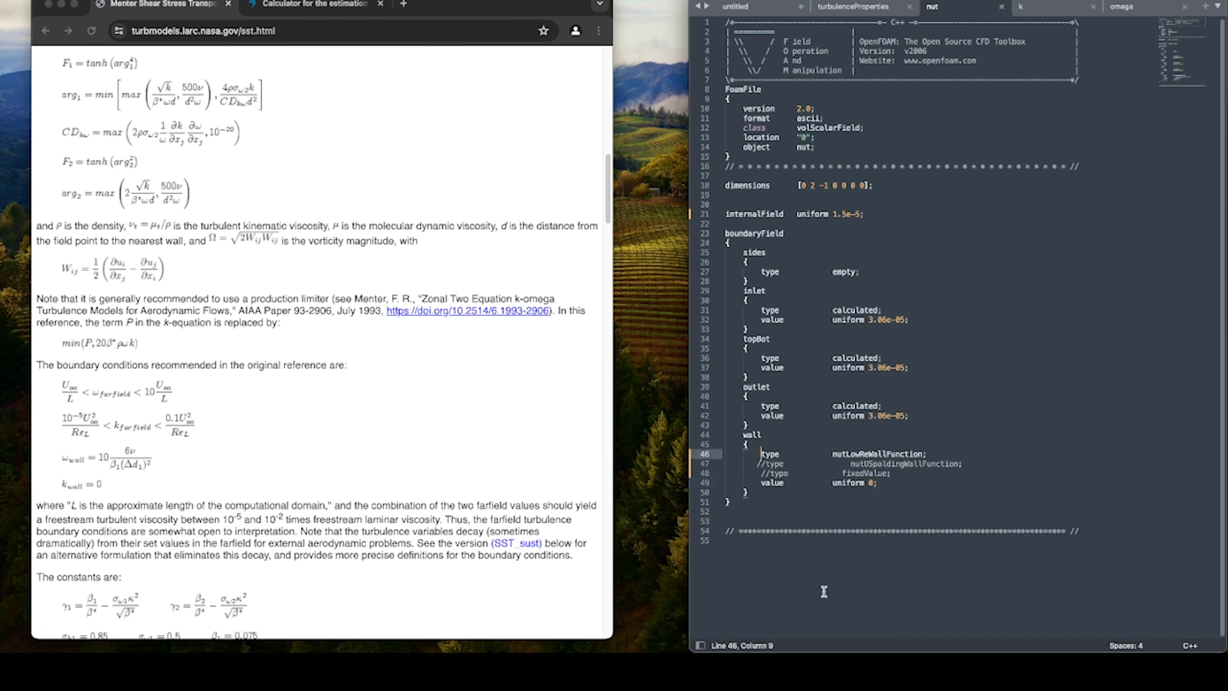
type("//")
key("super+s")
key("Left")
key("Left")
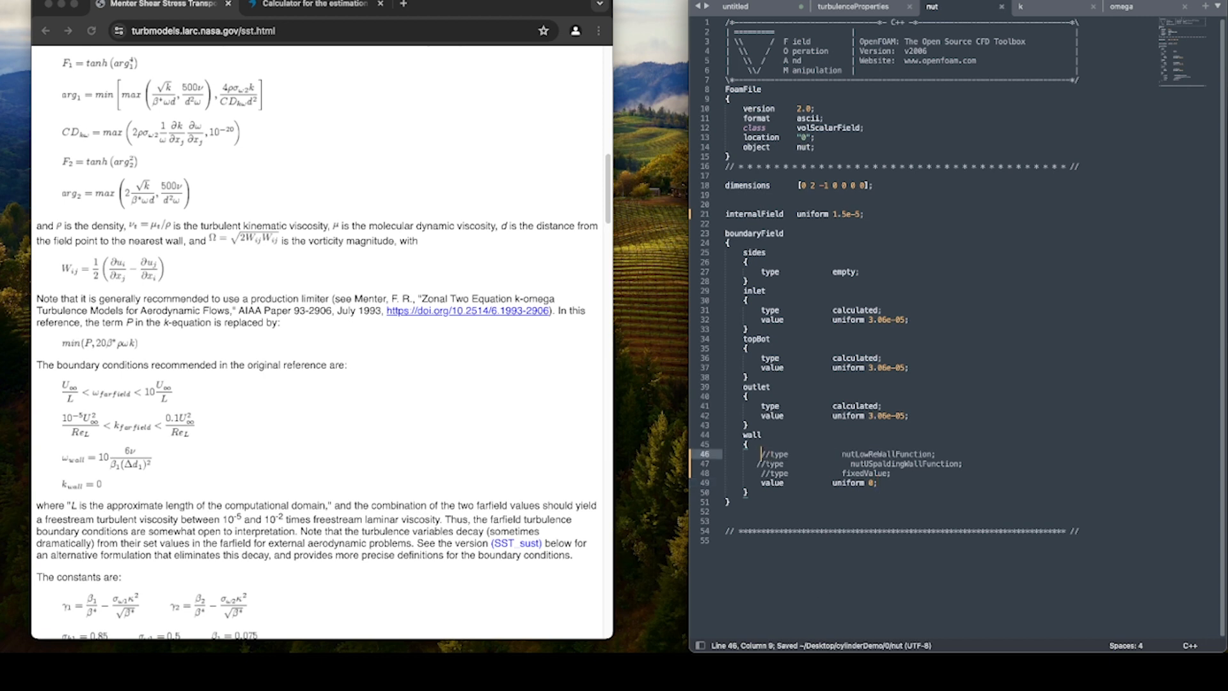
Add a nutUWallFunction type line above the value line in the nut file's wall entry and save.
key("Down")
key("Down")
key("super+Right")
key("Return")
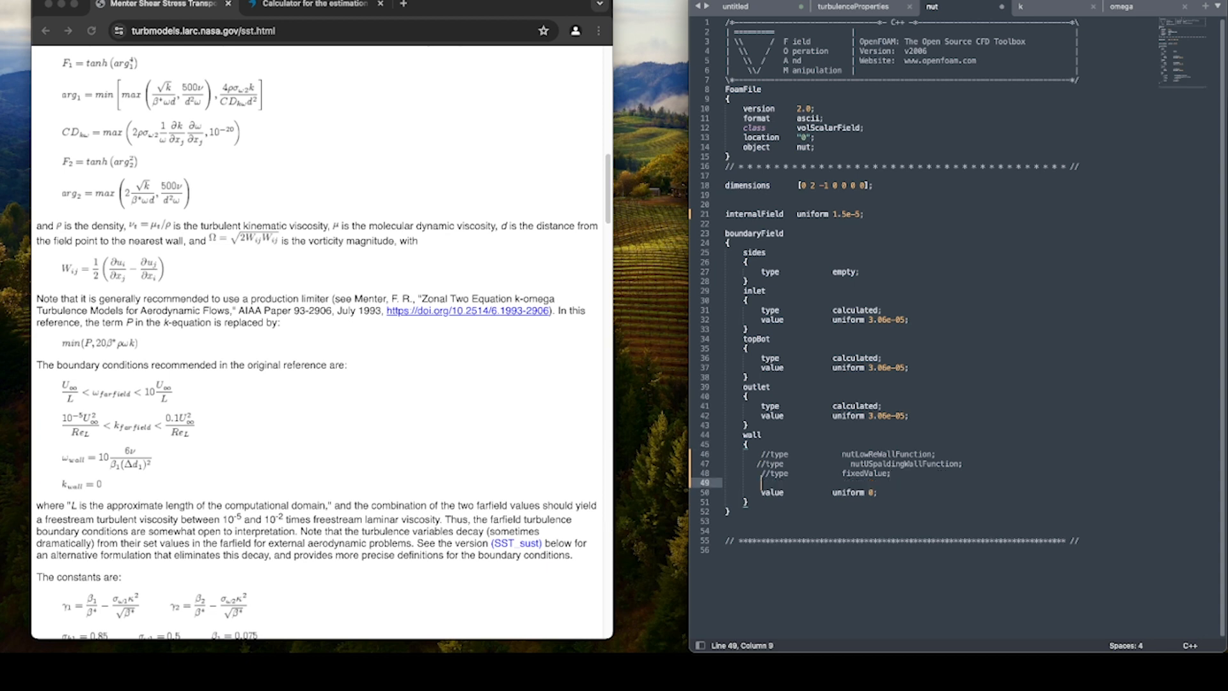
type("ttp")
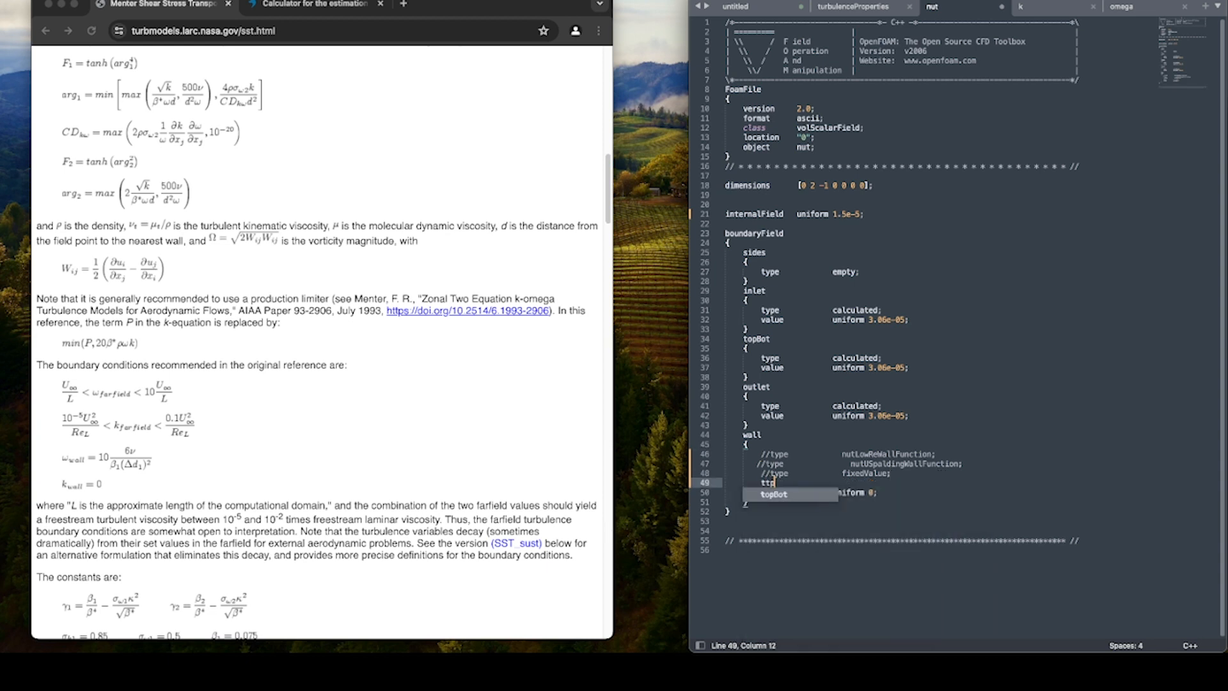
key("BackSpace")
key("BackSpace")
type("ype")
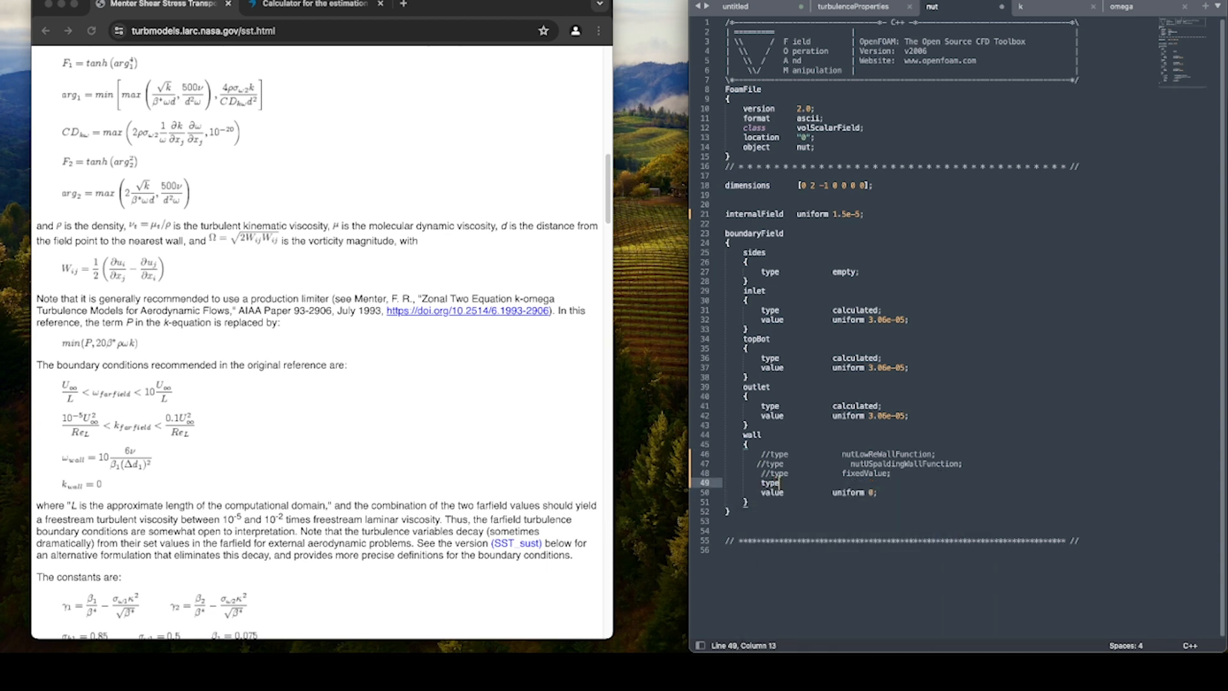
key("Tab")
key("Tab")
type("nutUWallFunction")
key("super+s")
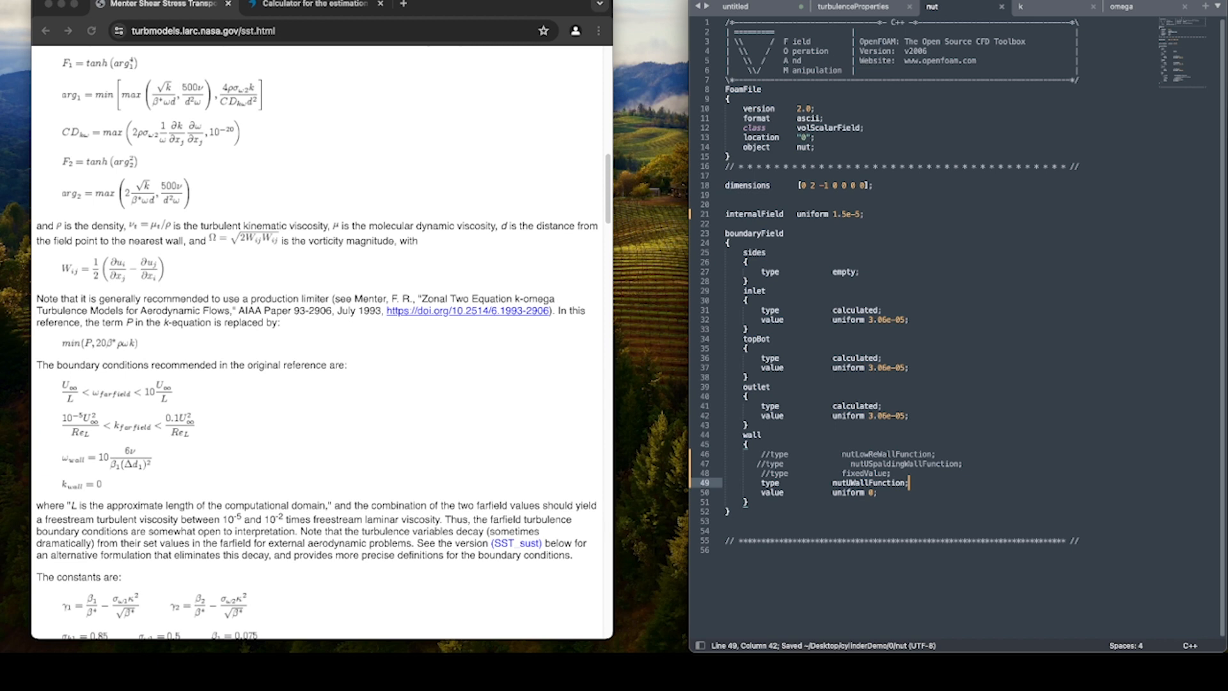
left_click(993, 331)
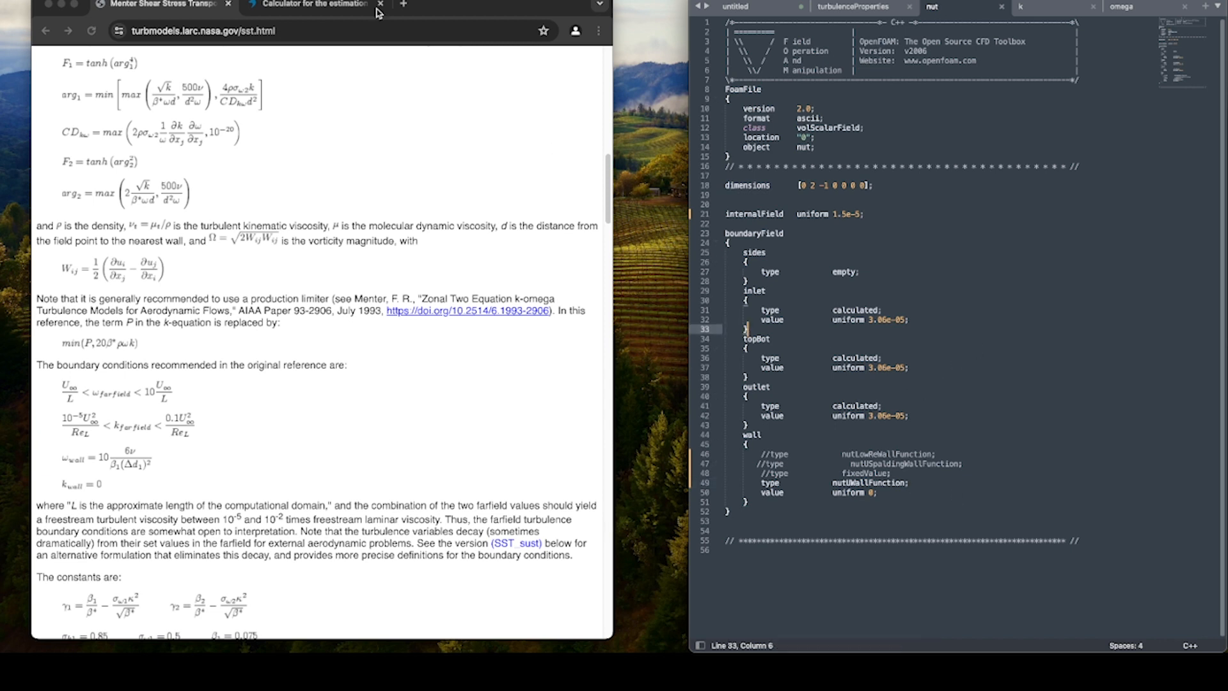
Close the browser window and open fvSchemes and fvSolution from the cylinderDemo system folder in the text editor.
left_click(64, 6)
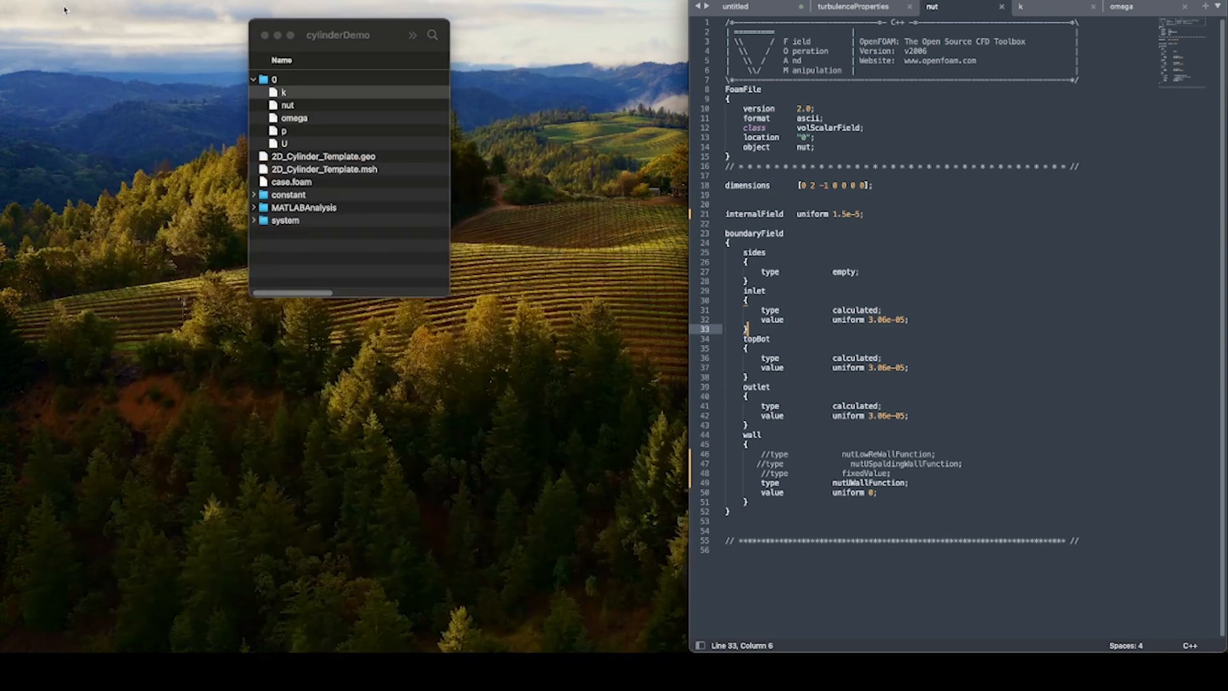
left_click(253, 79)
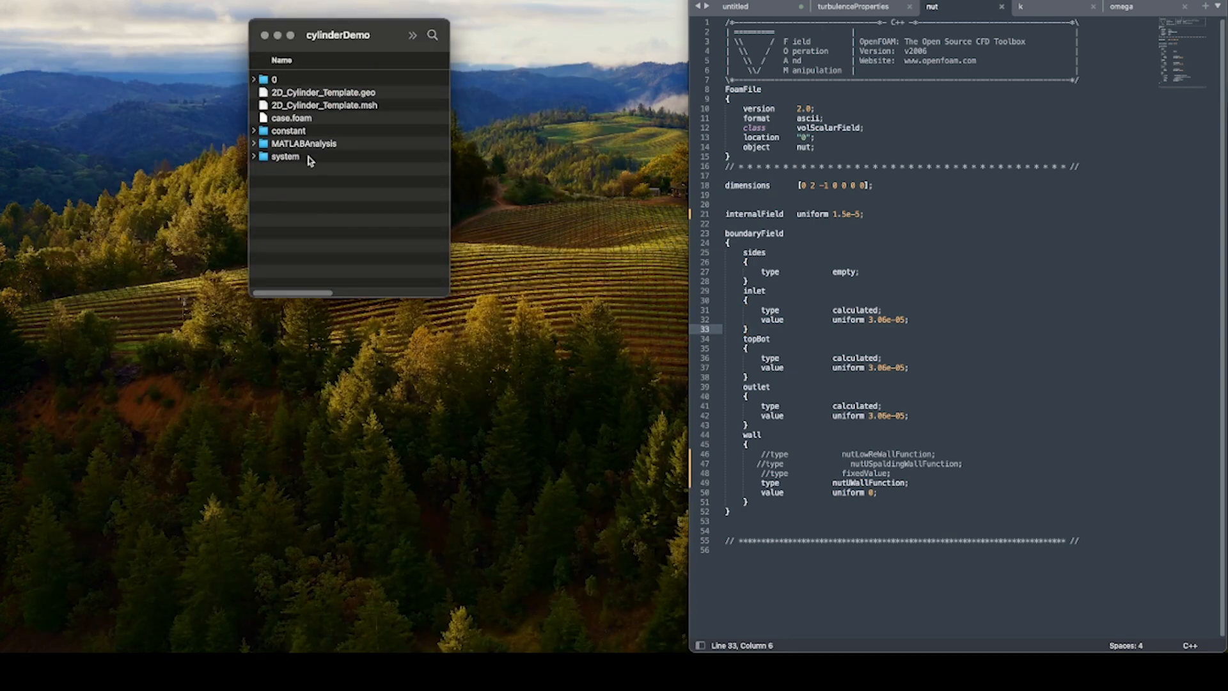
left_click(254, 156)
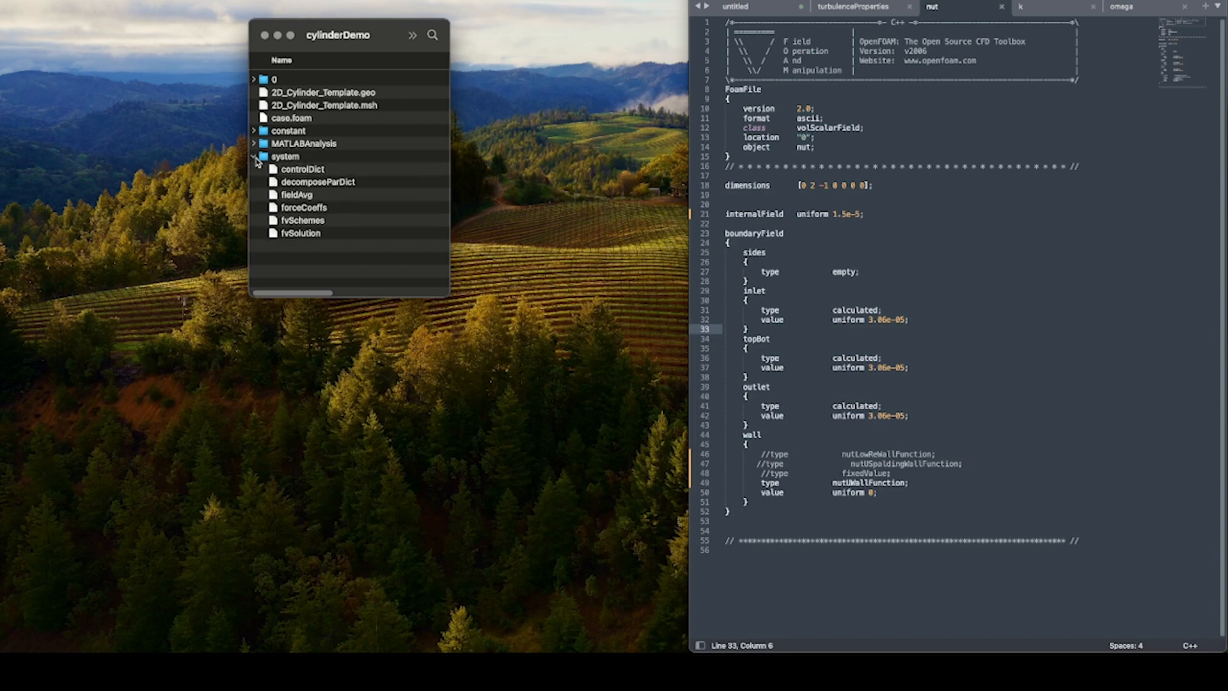
double_click(313, 225)
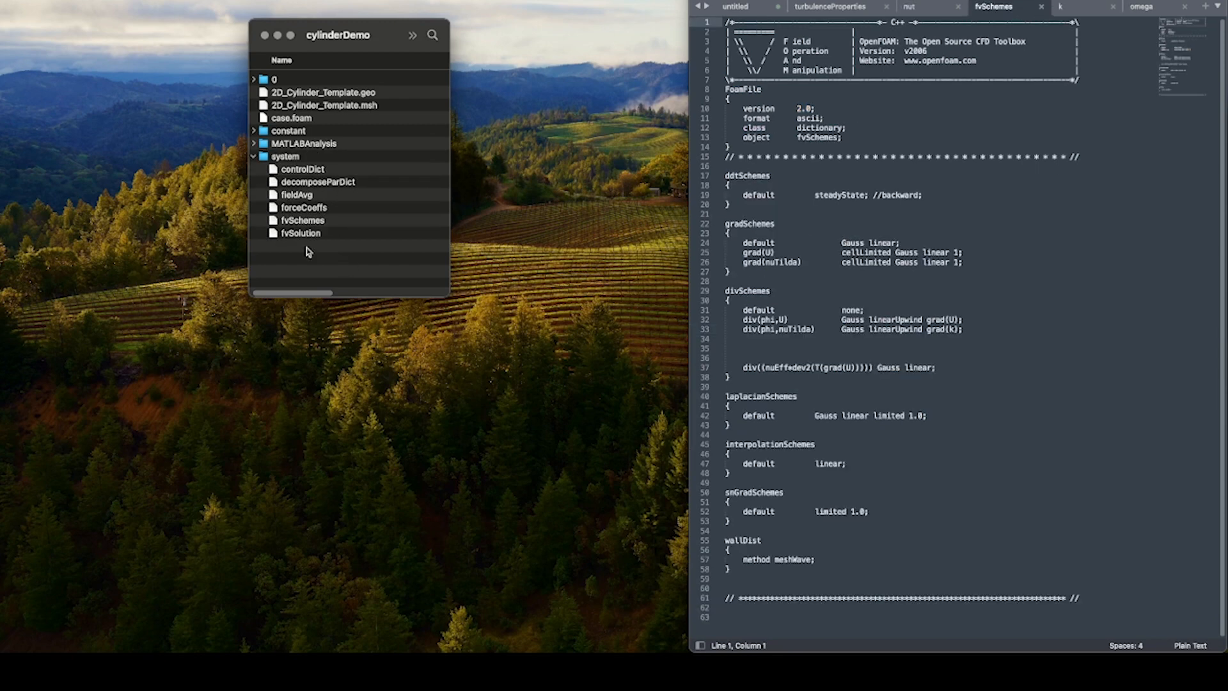
left_click_drag(297, 233, 957, 243)
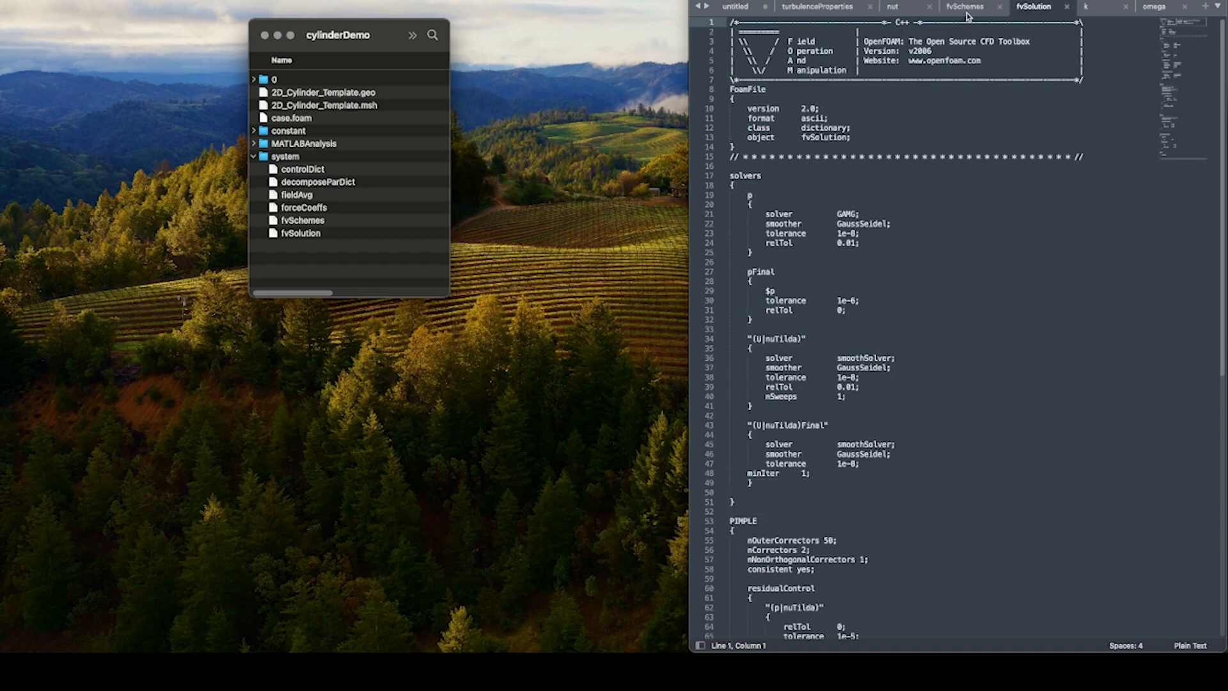
In the gradSchemes block of fvSchemes, change the grad(nuTilda) entry to grad(k).
left_click(966, 8)
left_click(964, 233)
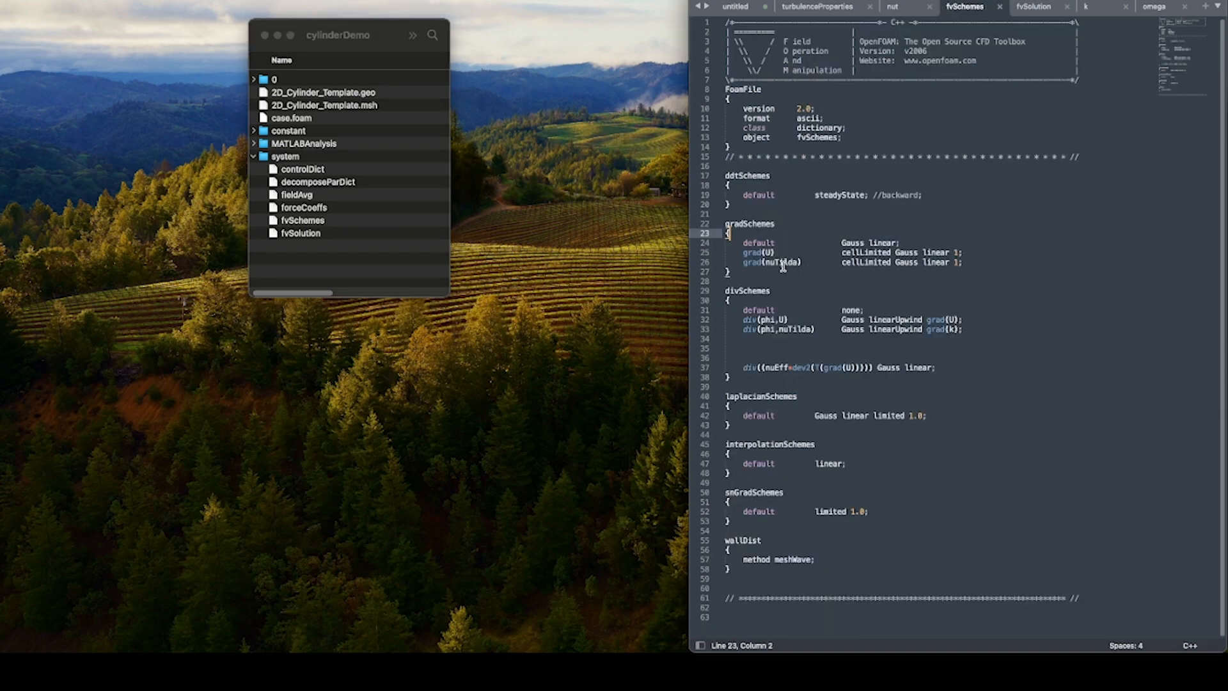
left_click(739, 224)
left_click(768, 263)
key("Right")
key("Right")
key("Right")
left_click_drag(767, 264, 800, 263)
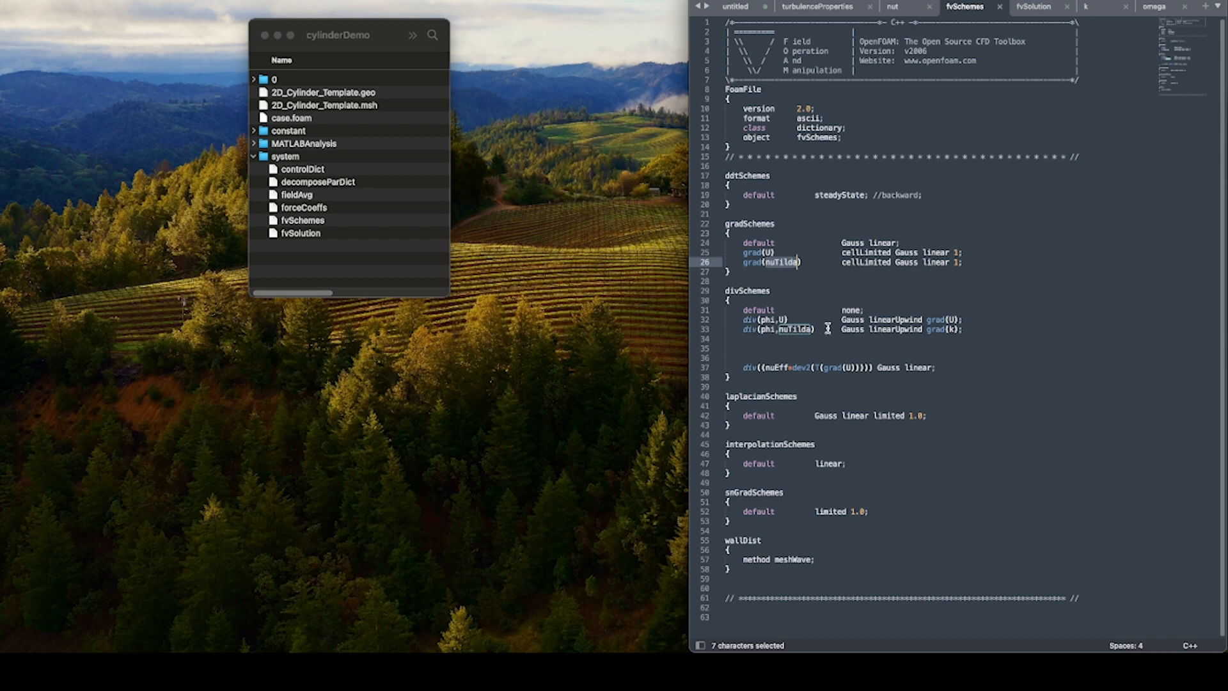
type("k")
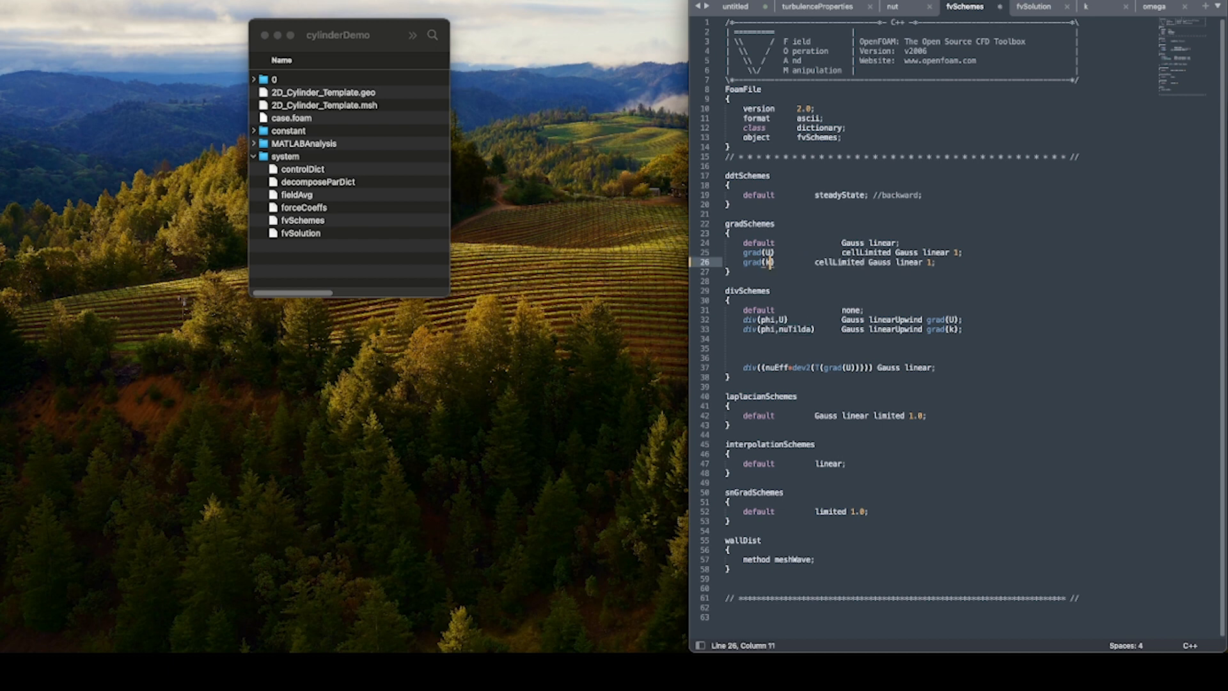
Realign the grad(k) entry's cellLimited Gauss linear 1 value with the grad(U) line above it.
left_click(814, 263)
key("Tab")
key("Tab")
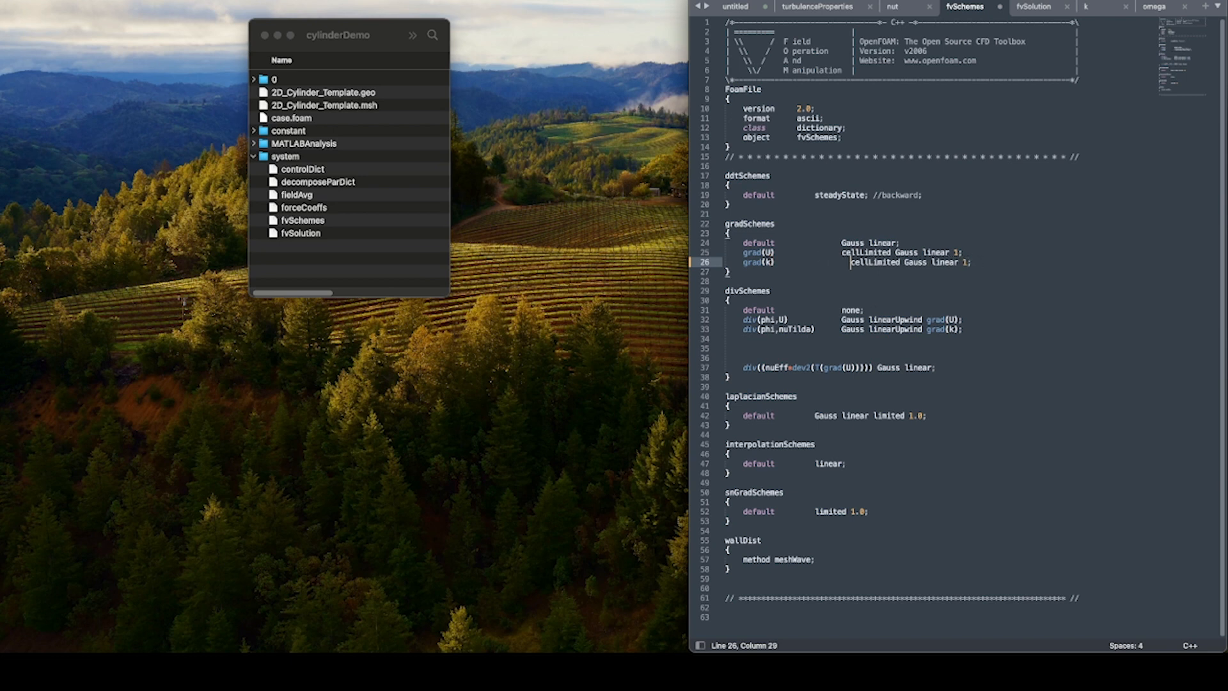
key("BackSpace")
key("BackSpace")
key("BackSpace")
key("BackSpace")
Duplicate the grad(k) line onto a new line directly below it in gradSchemes.
left_click_drag(992, 261, 743, 262)
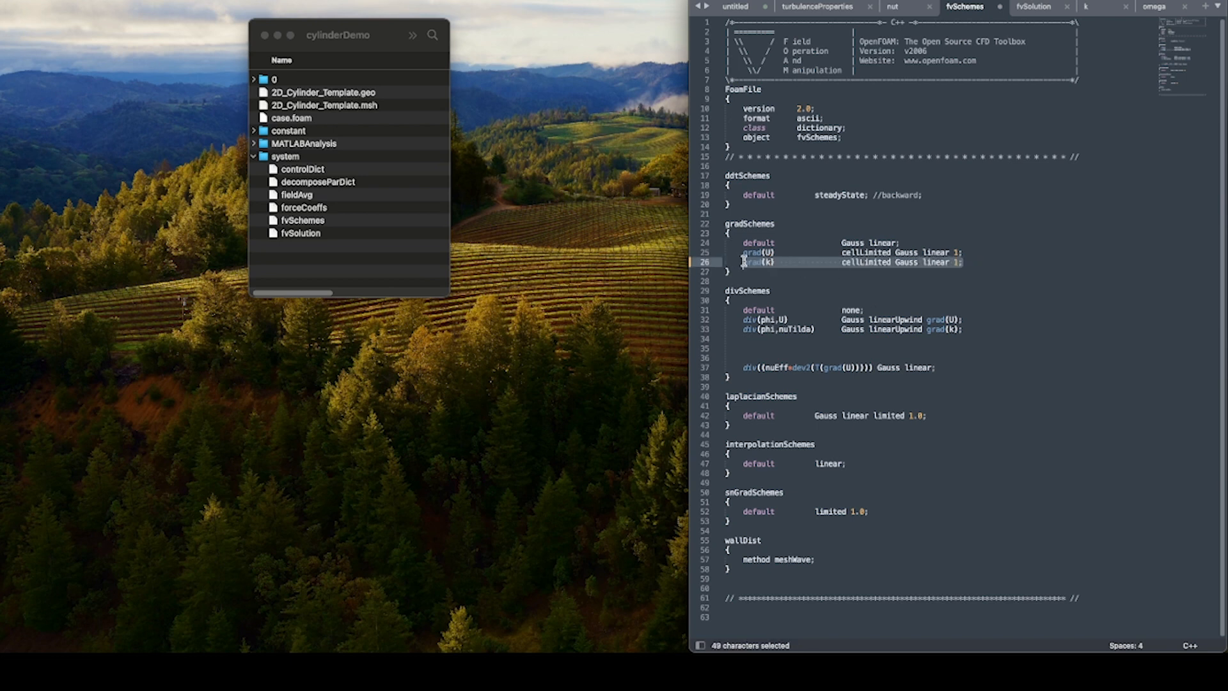
key("super+c")
left_click(993, 261)
key("Return")
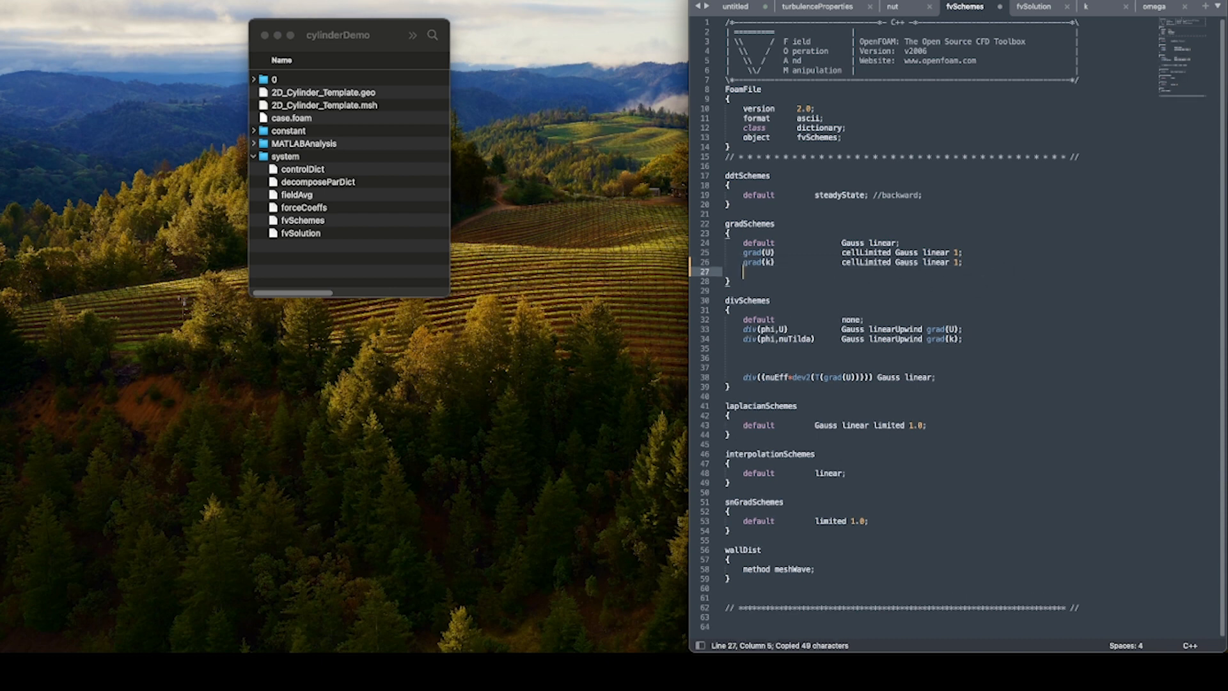
key("super+v")
Change the duplicated gradSchemes entry to grad(omega) and align its scheme value with the lines above.
left_click(770, 272)
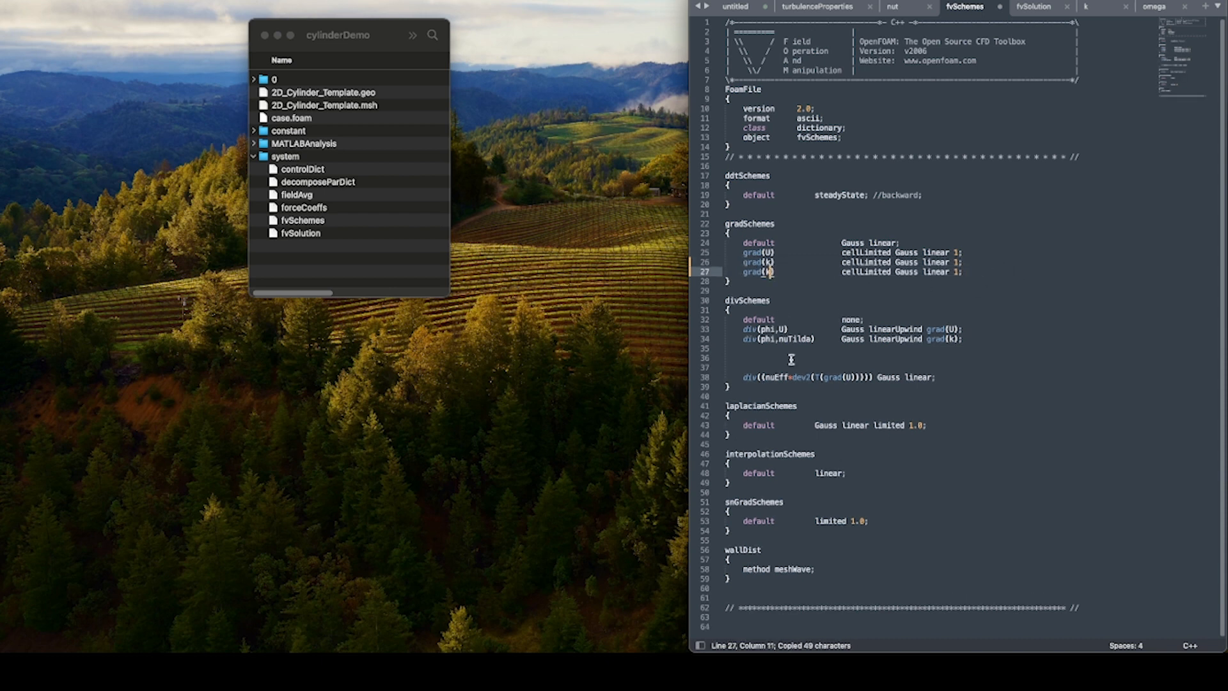
key("BackSpace")
type("omega")
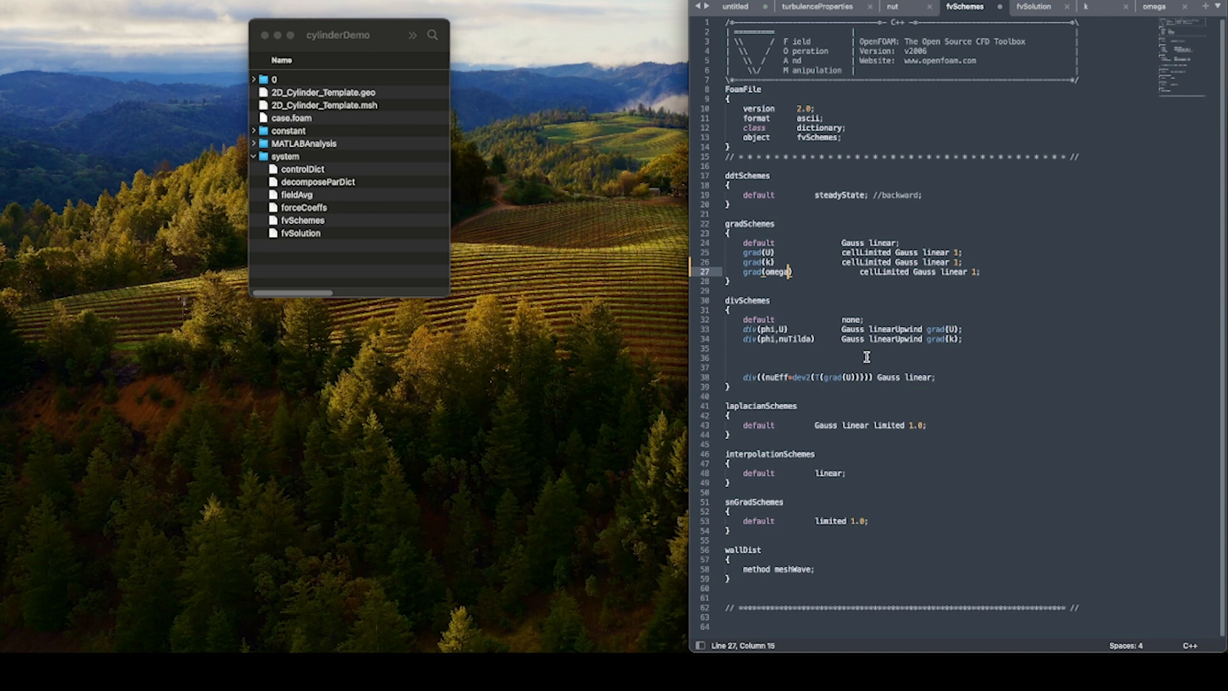
left_click(860, 271)
key("BackSpace")
key("BackSpace")
key("BackSpace")
key("BackSpace")
In divSchemes, change div(phi,nuTilda) to div(phi,k) and realign its Gauss linearUpwind grad(k) value.
double_click(796, 339)
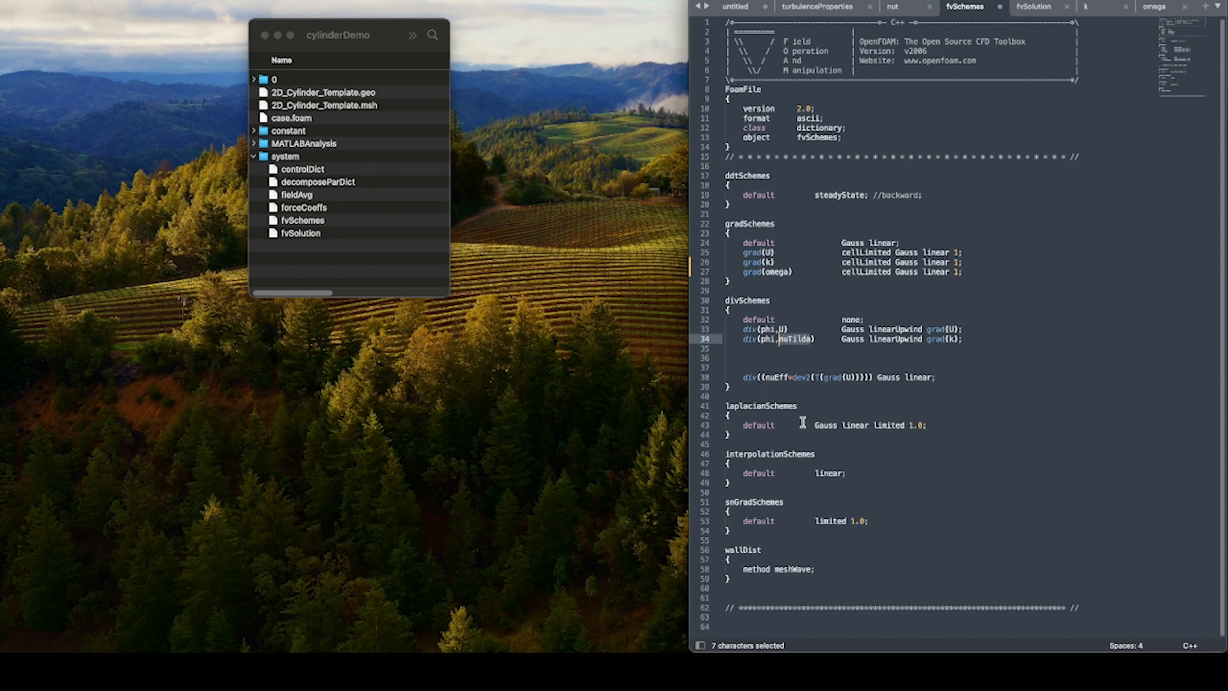
type("k")
left_click(811, 340)
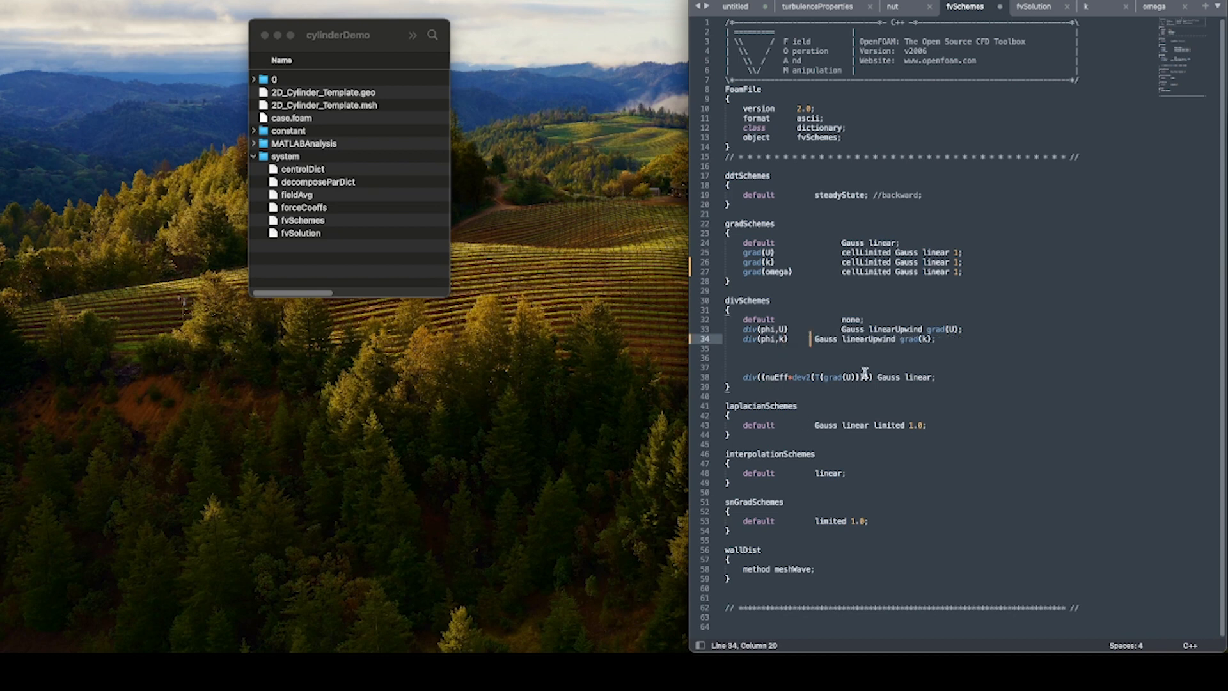
Duplicate the div(phi,k) line onto a new line directly below it in divSchemes.
left_click_drag(966, 339, 742, 339)
key("super+c")
left_click(998, 341)
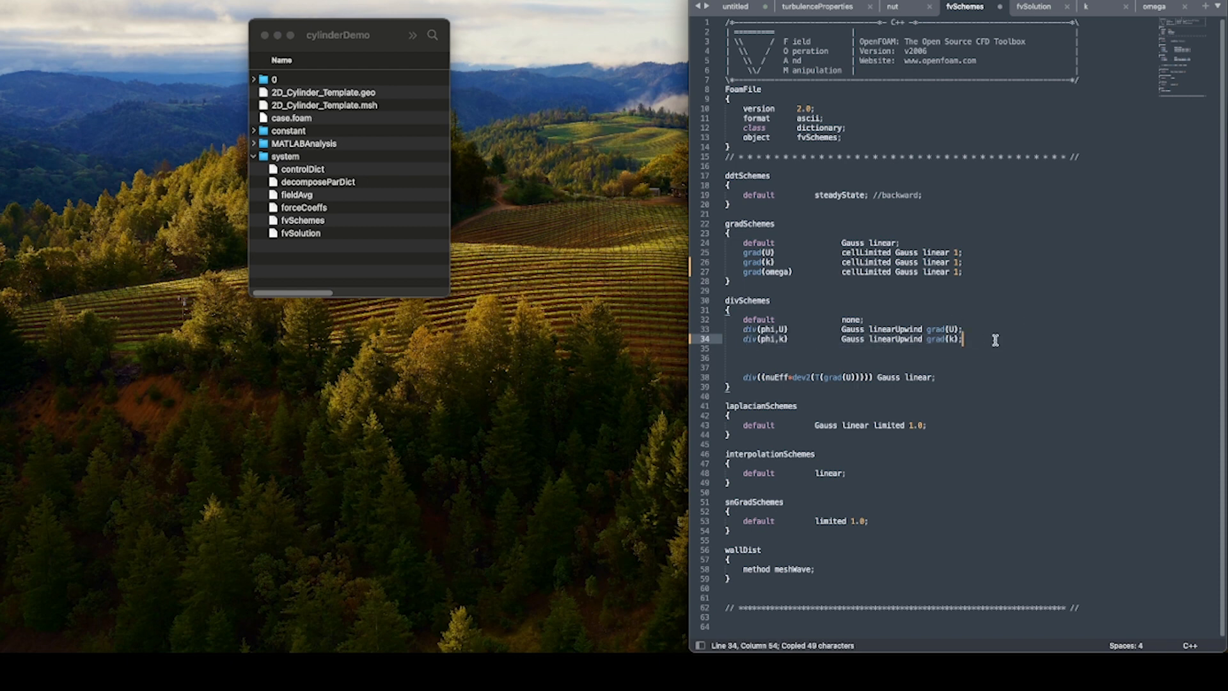
key("Return")
key("super+v")
Change the duplicated divSchemes entry to div(phi,omega) and align its scheme value with the lines above.
double_click(784, 348)
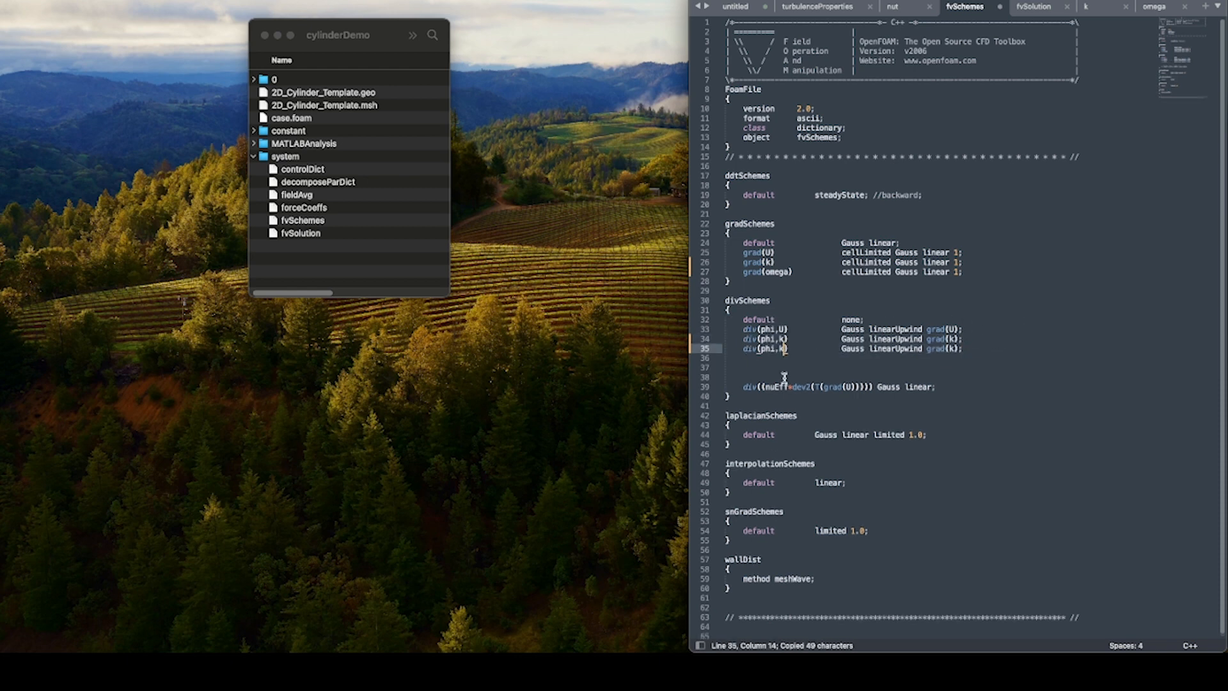
type("omega")
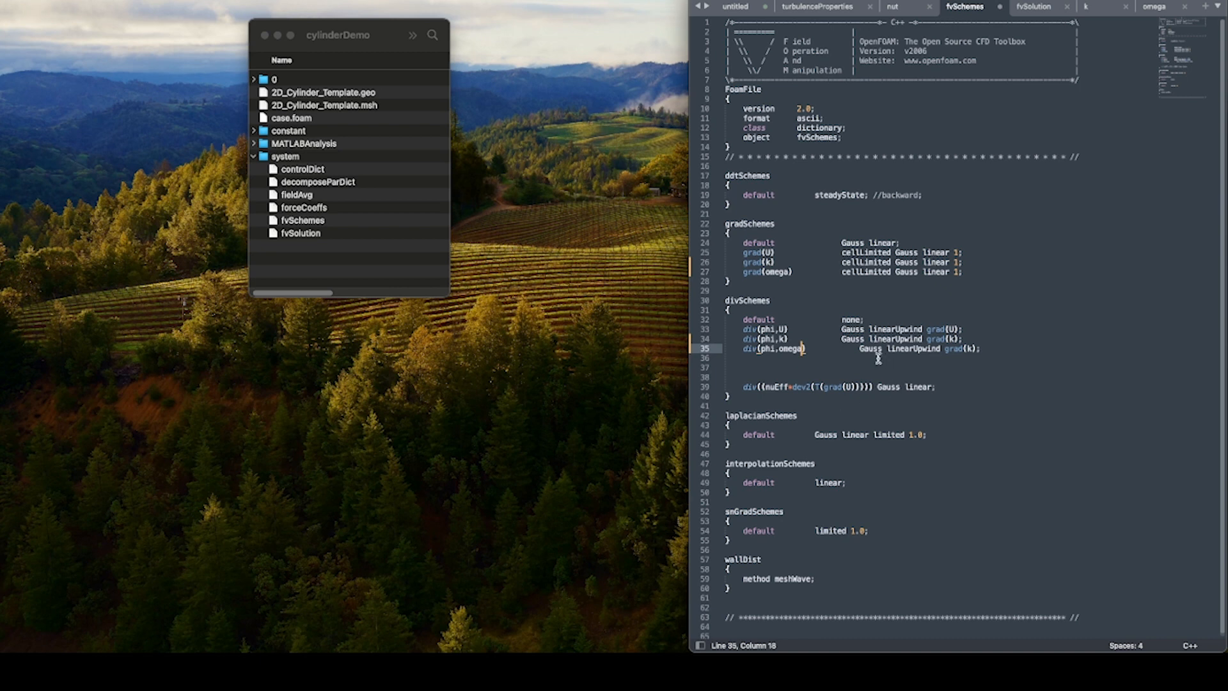
left_click(859, 348)
key("BackSpace")
key("BackSpace")
key("BackSpace")
key("BackSpace")
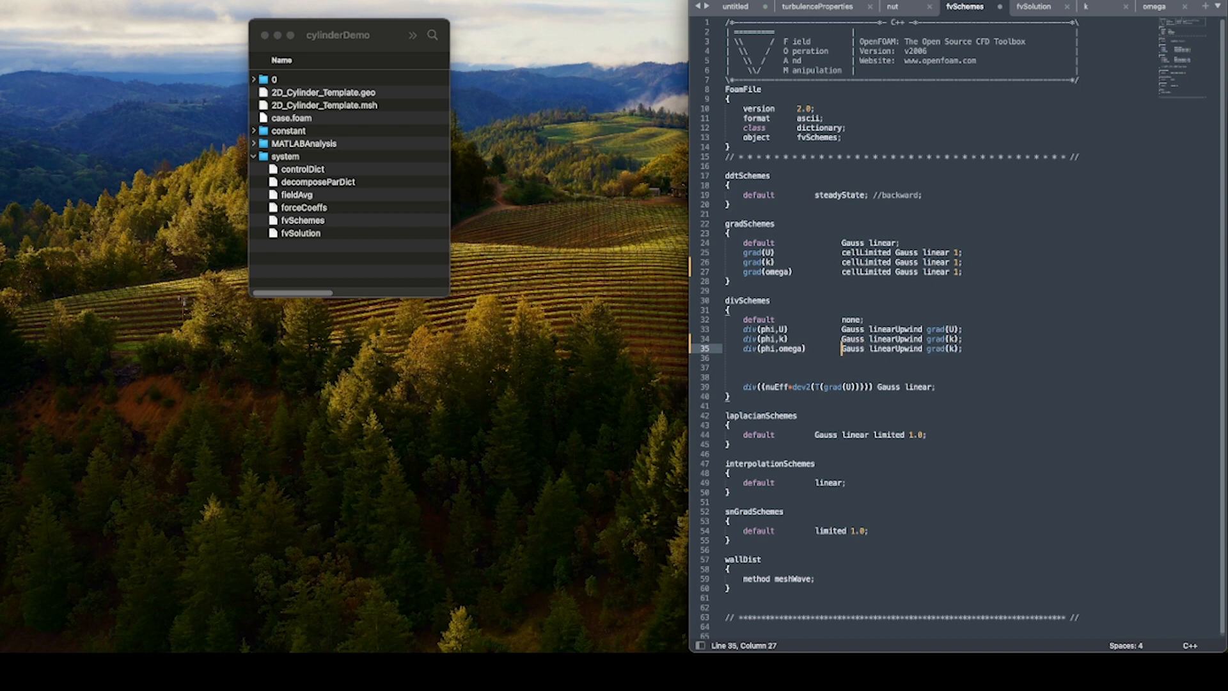
Change the div(phi,omega) scheme's gradient term to grad(omega) and save fvSchemes.
left_click(953, 349)
key("BackSpace")
type("omega")
key("super+s")
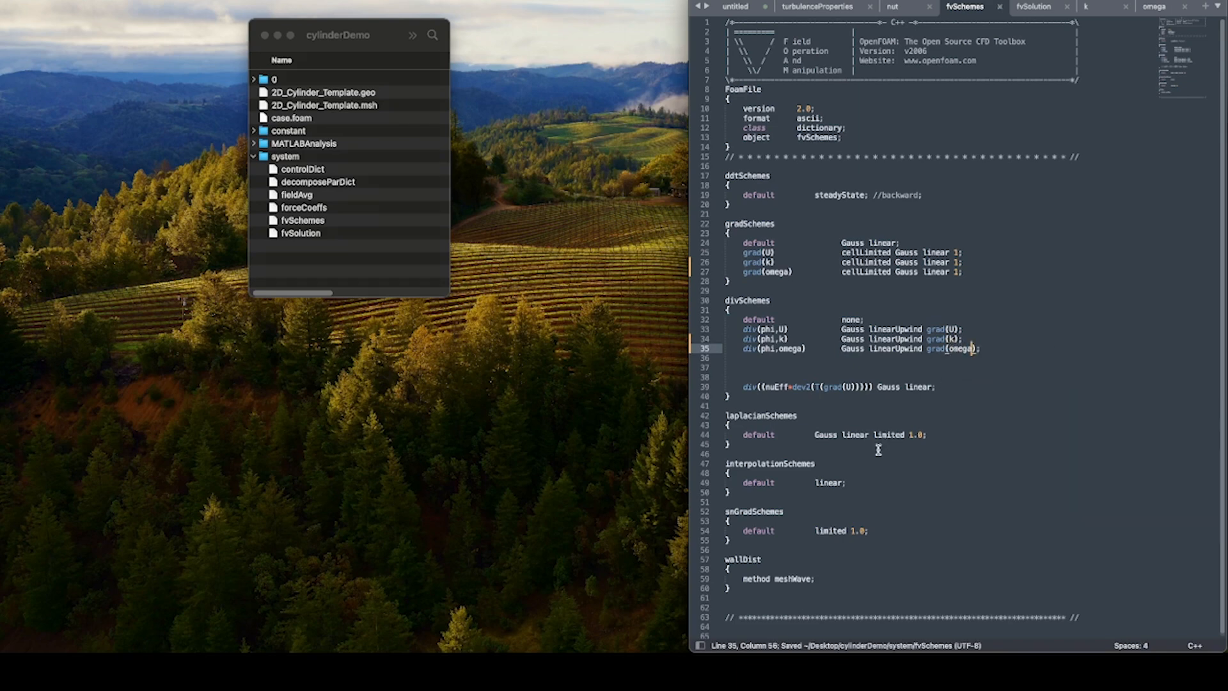
scroll(905, 420, "down", 1)
left_click(952, 412)
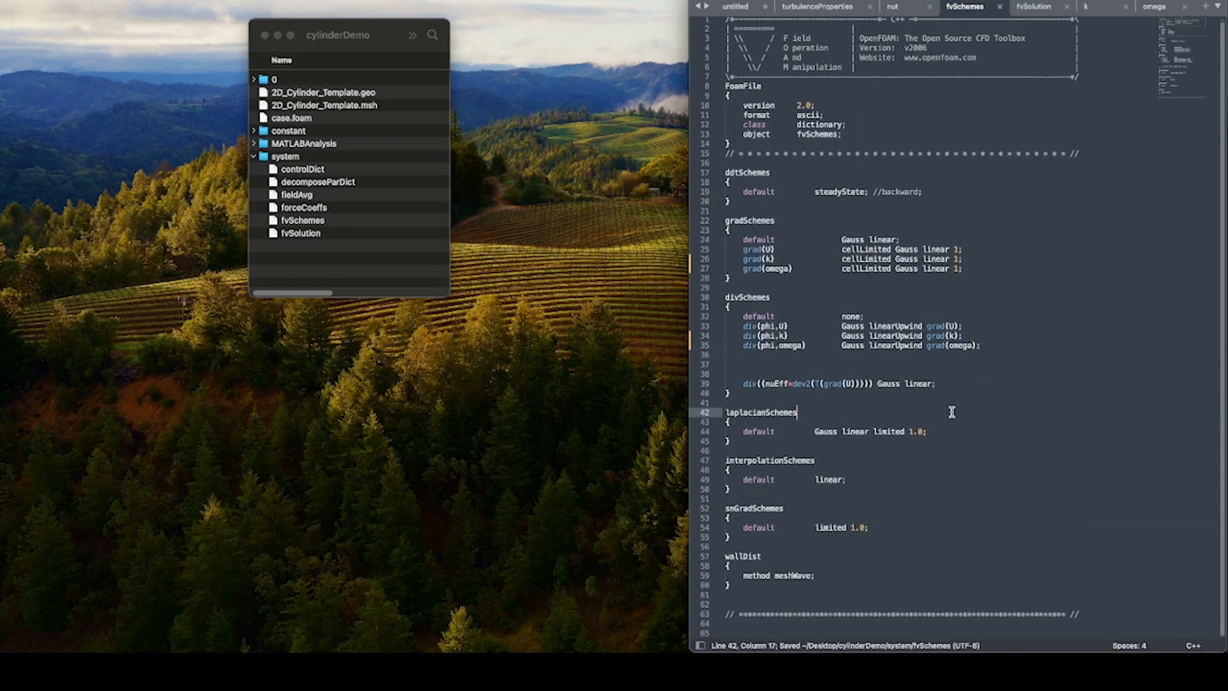
Switch to the fvSolution file and set its syntax highlighting to C++.
left_click(1039, 9)
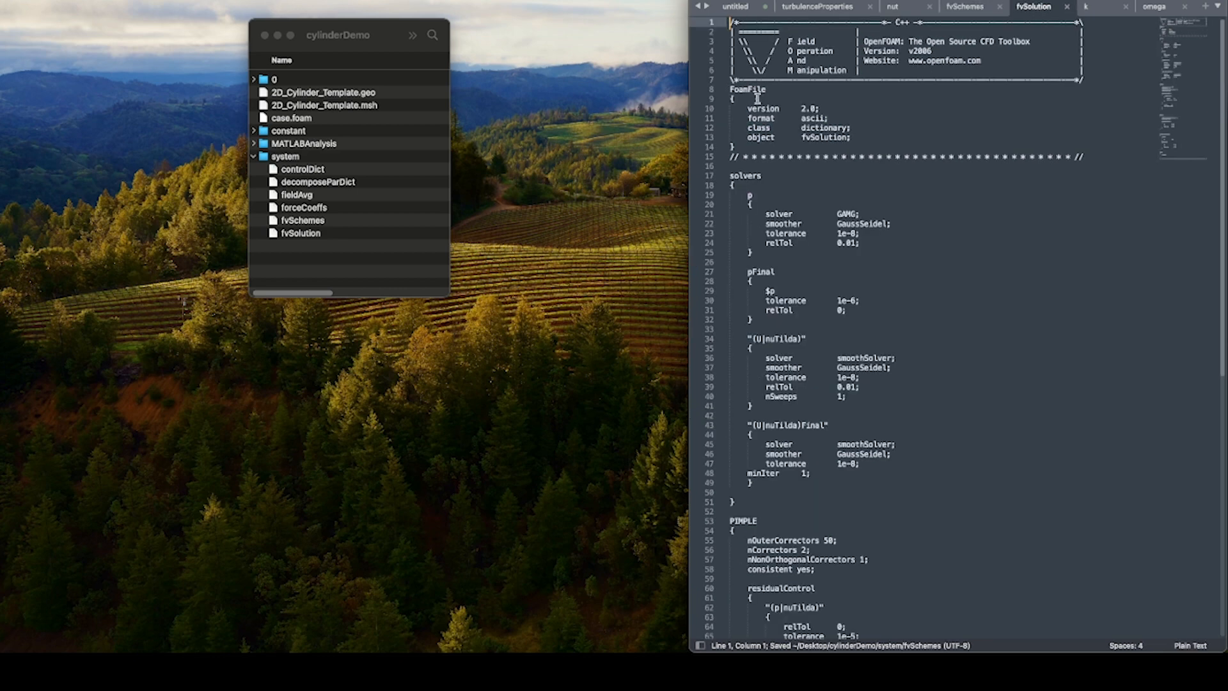
left_click(234, 1)
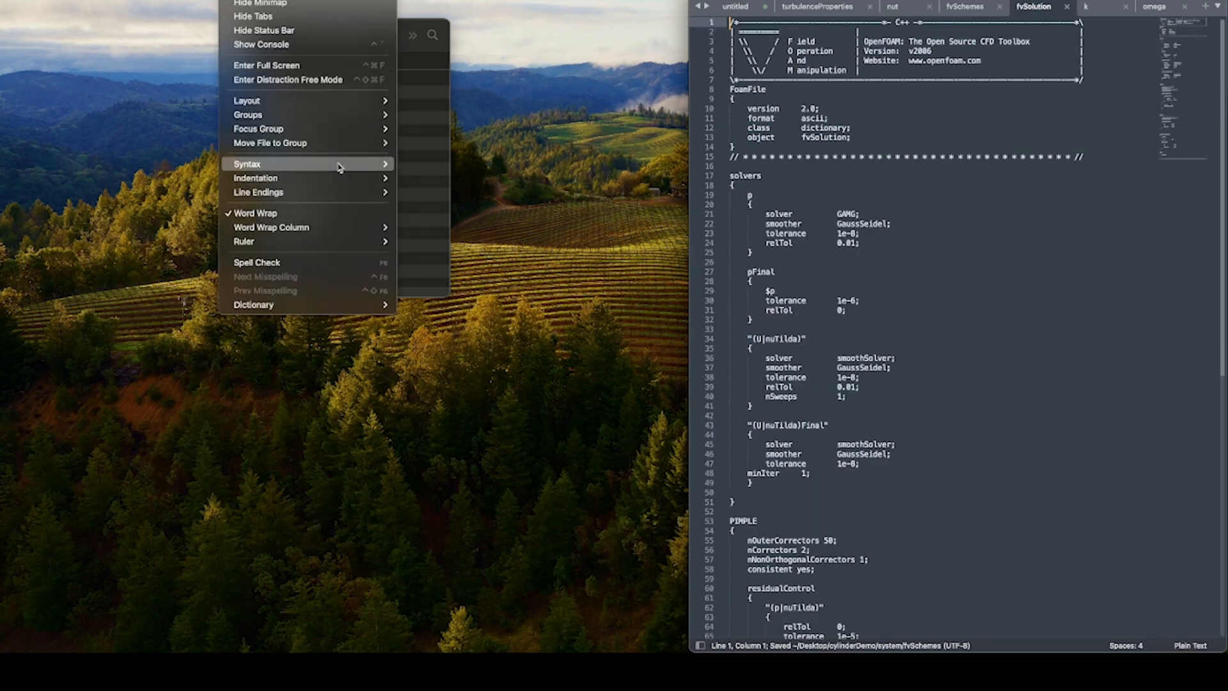
mouse_move(340, 166)
left_click(477, 109)
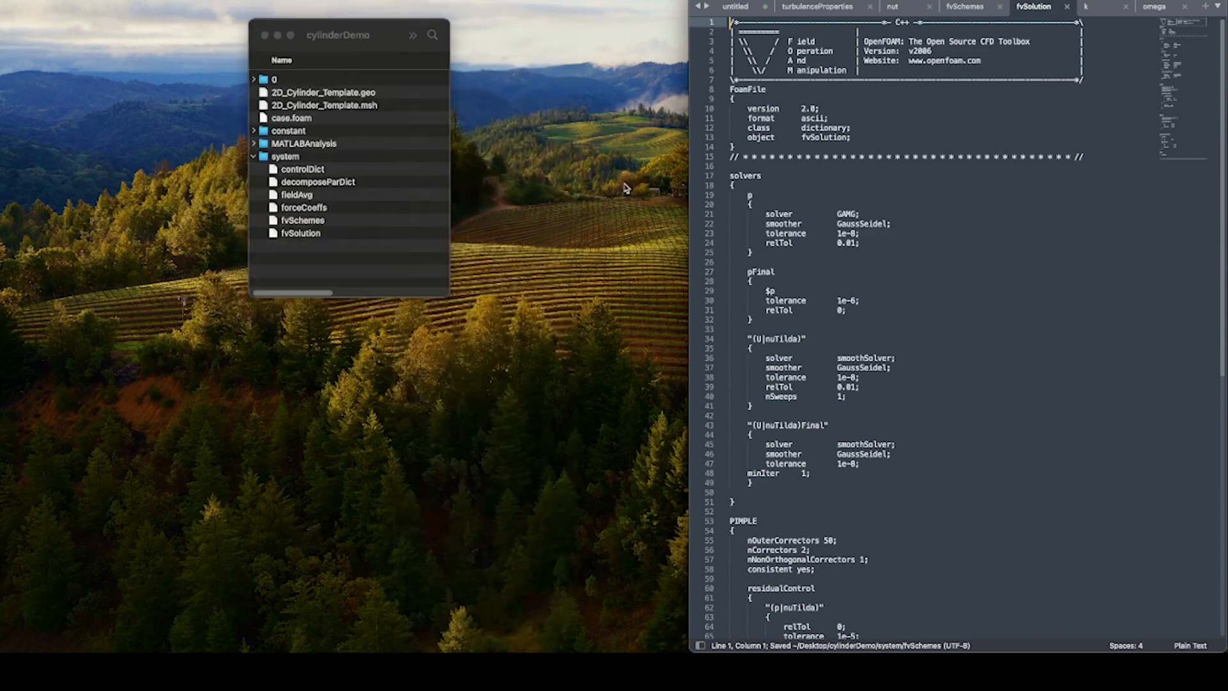
In the solvers block, change the "(U|nuTilda)" entry to "(U|k|omega)".
left_click_drag(800, 340, 775, 338)
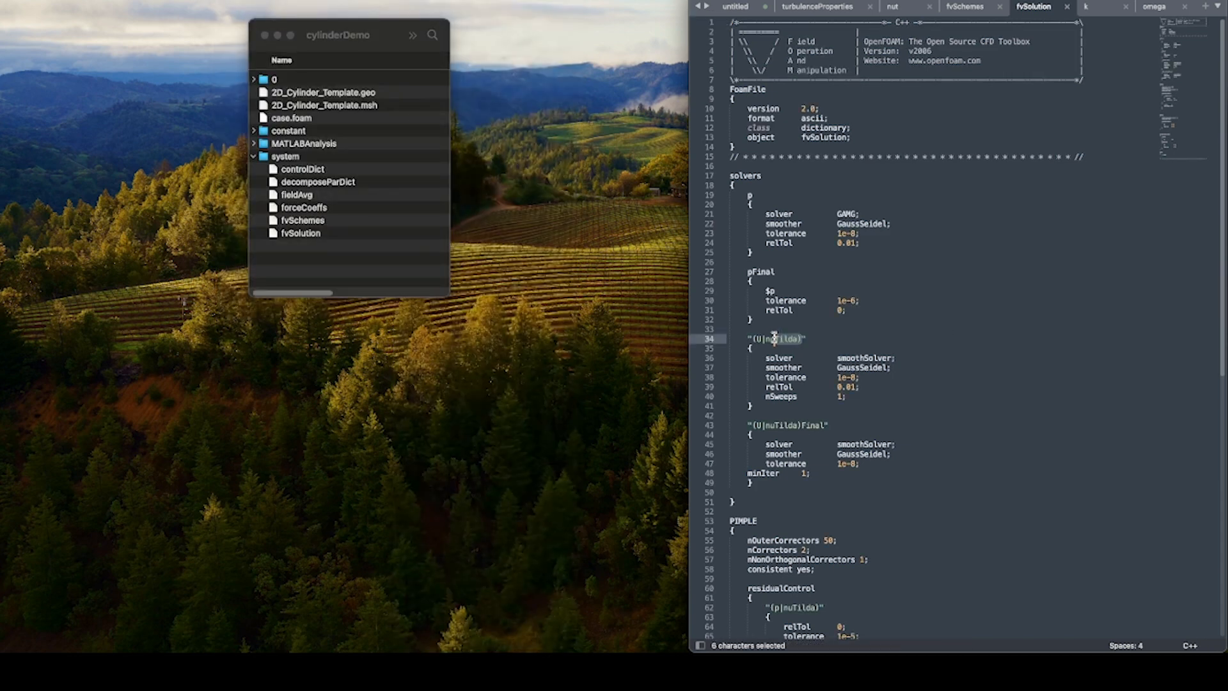
left_click(789, 339)
double_click(793, 339)
key("BackSpace")
type("k|omega")
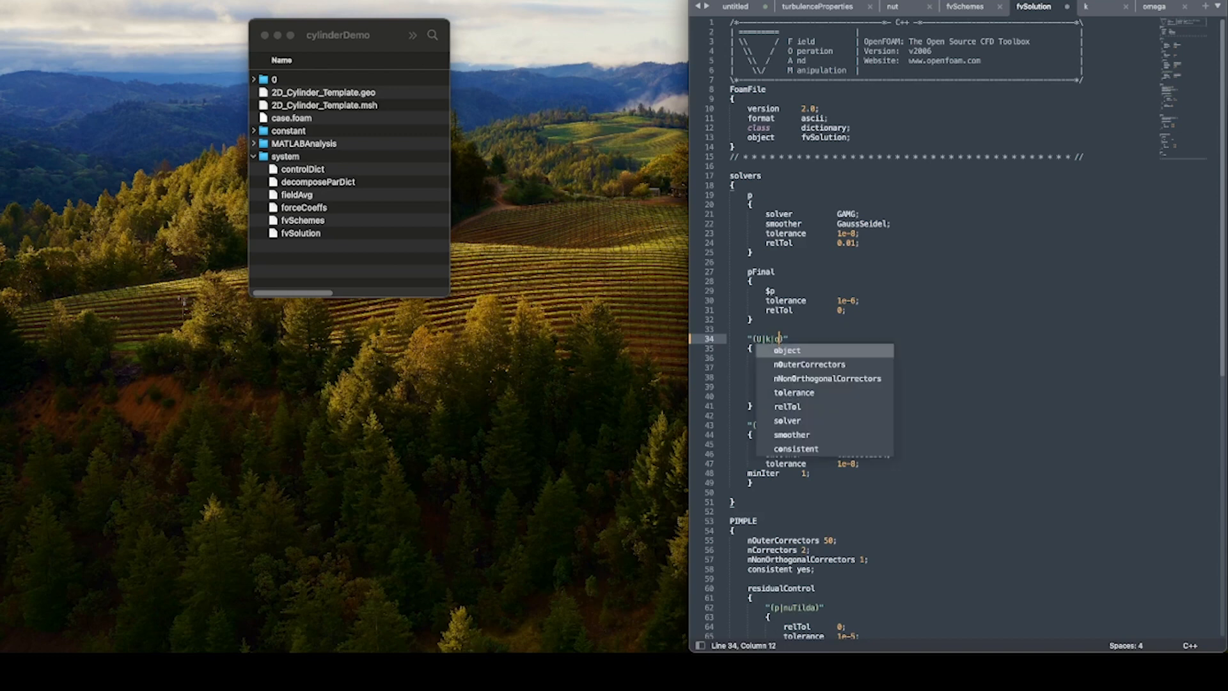
Change the "(U|nuTilda)Final" solver entry to "(U|k|omega)Final".
left_click(789, 426)
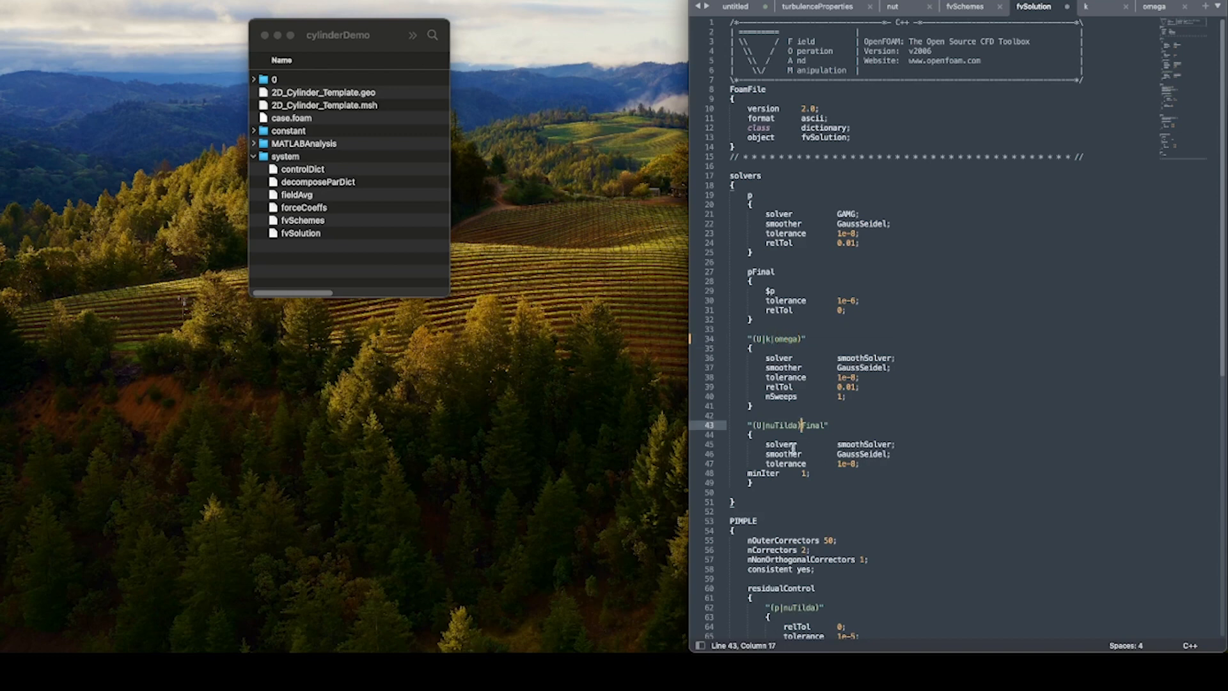
key("BackSpace")
key("BackSpace")
key("BackSpace")
key("BackSpace")
type("k|omega")
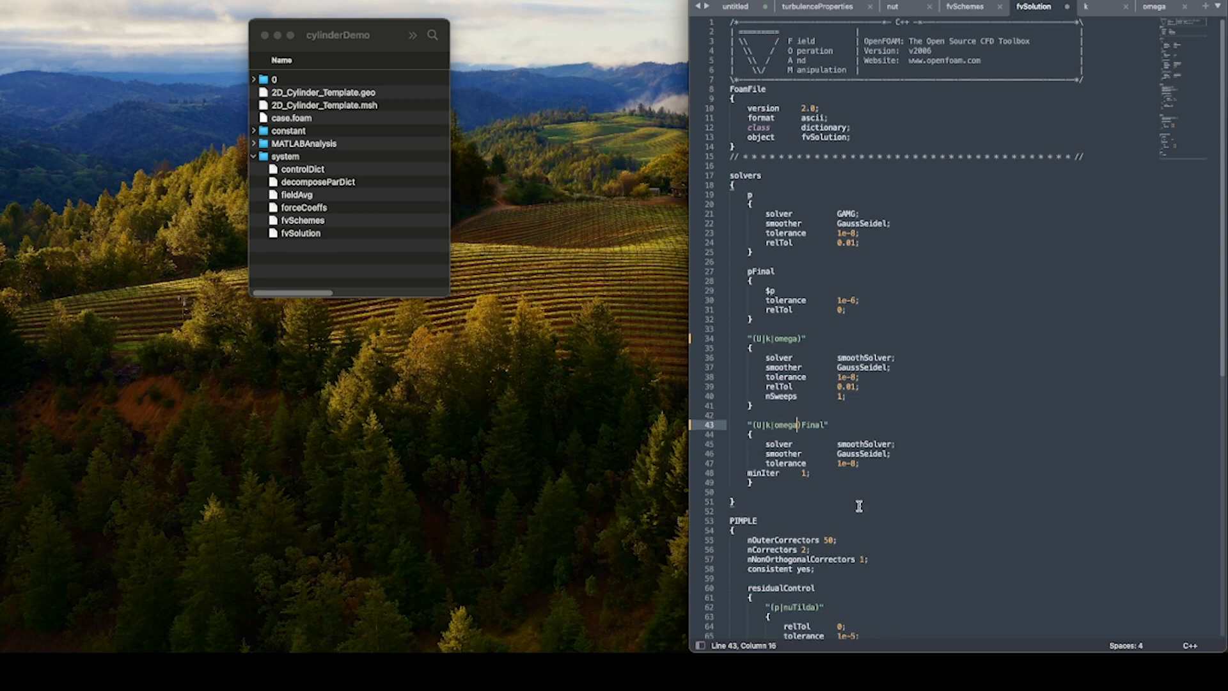
In the PIMPLE residualControl block, change "(p|nuTilda)" to "(p|k|omega)".
scroll(857, 508, "down", 4)
left_click(813, 492)
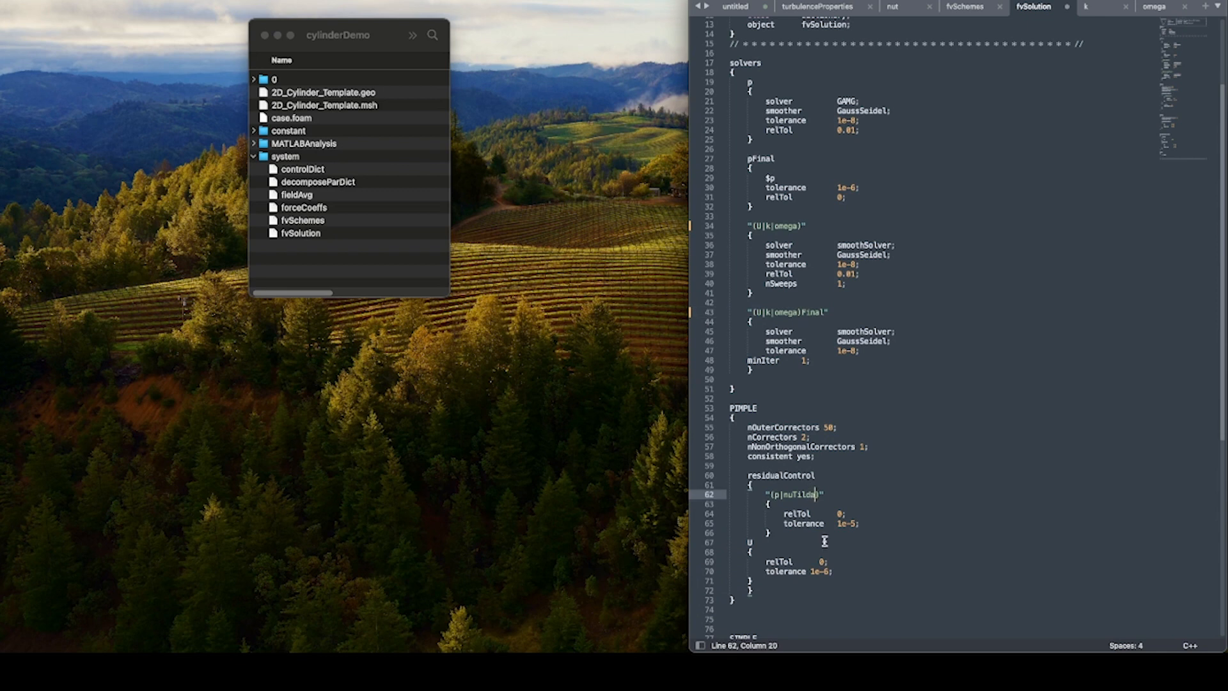
key("BackSpace")
key("BackSpace")
key("BackSpace")
key("BackSpace")
key("BackSpace")
key("BackSpace")
key("BackSpace")
type("k|omega")
In the SIMPLE residualControl block, replace nuTilda with k and realign its 1e-6 value.
scroll(877, 461, "down", 11)
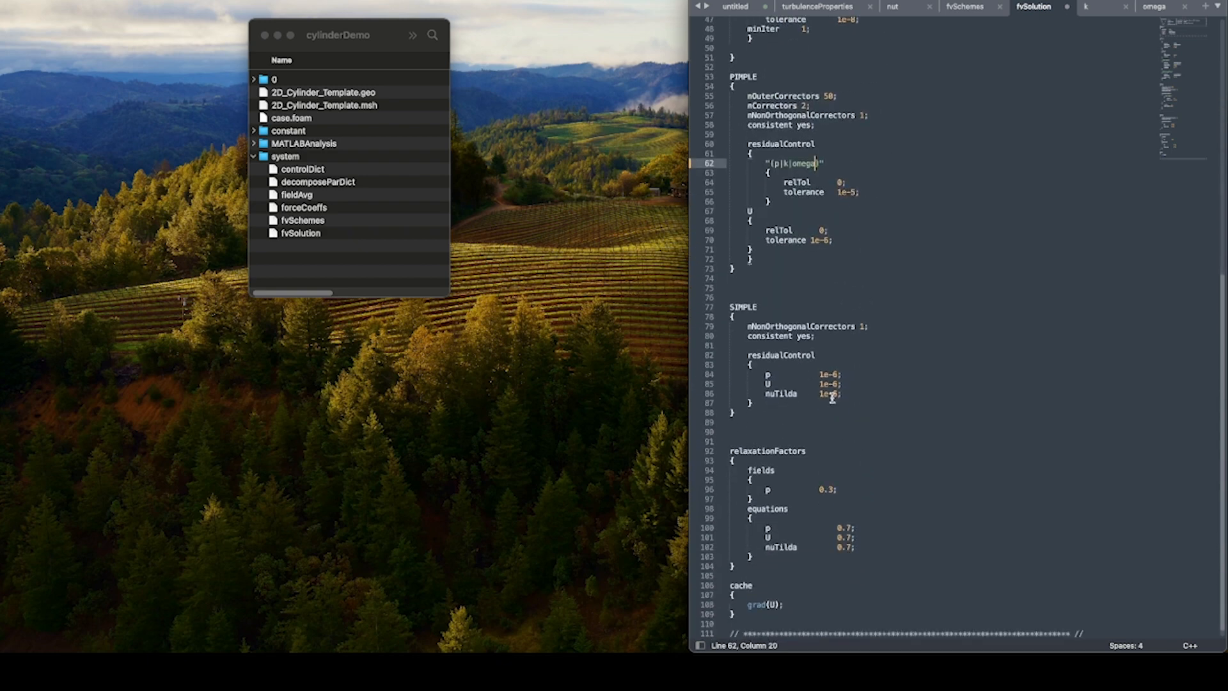
scroll(812, 387, "down", 1)
left_click_drag(797, 384, 779, 384)
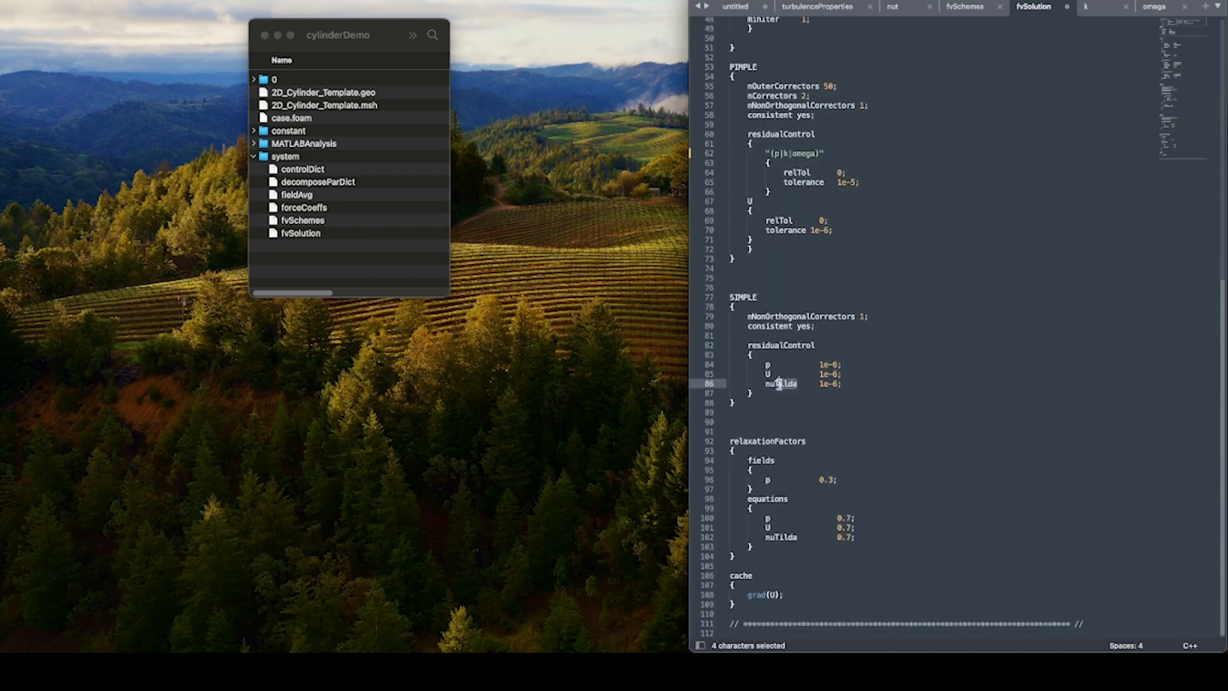
double_click(772, 383)
type("k")
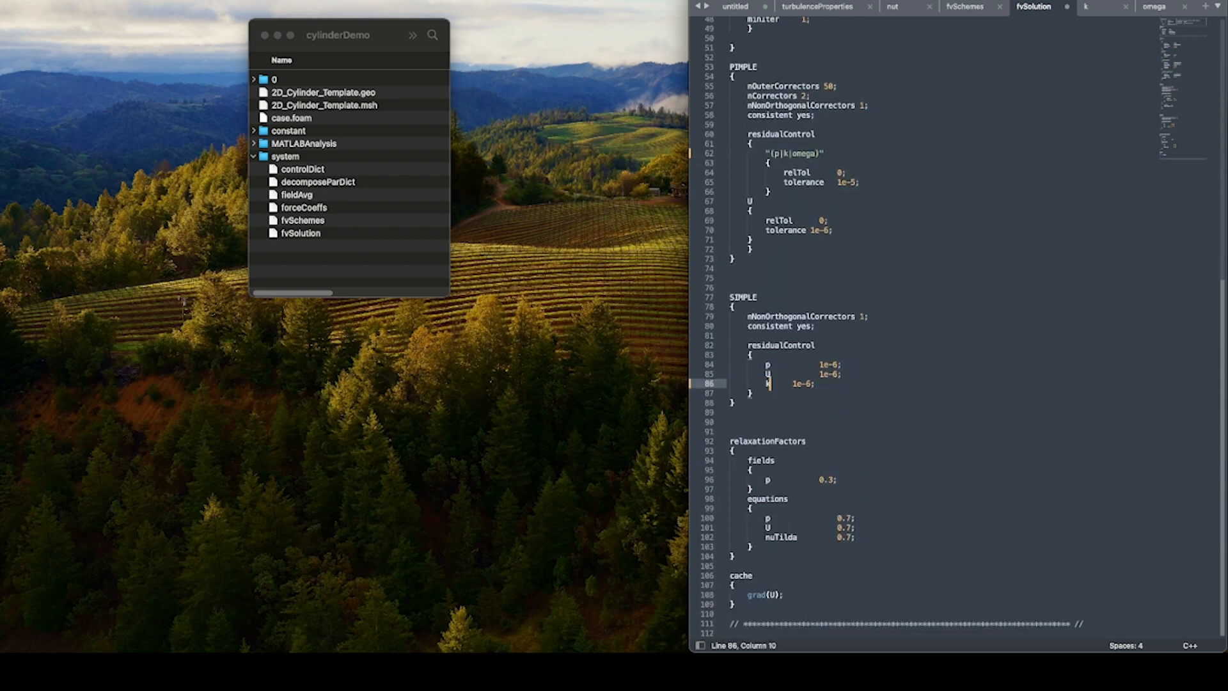
key("Tab")
key("Tab")
Add an omega entry of 1e-6 below k in the SIMPLE residualControl block and save fvSolution.
left_click(867, 384)
key("Return")
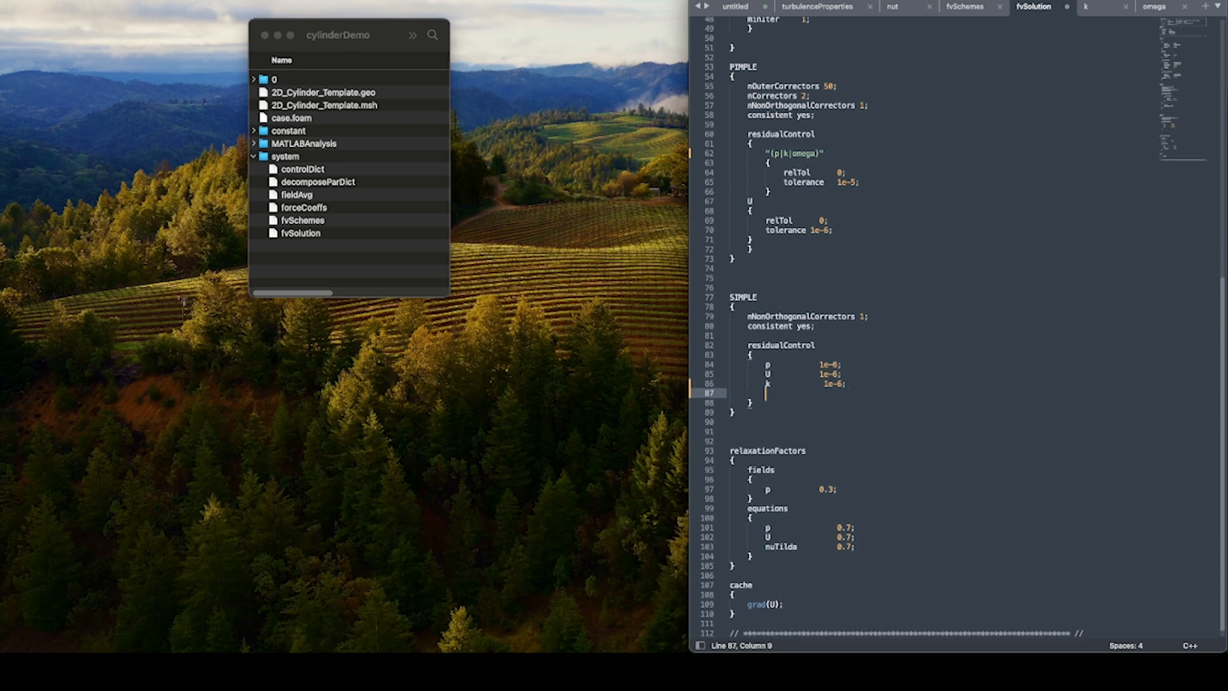
type("omega")
key("Tab")
type("1e-6;")
key("super+s")
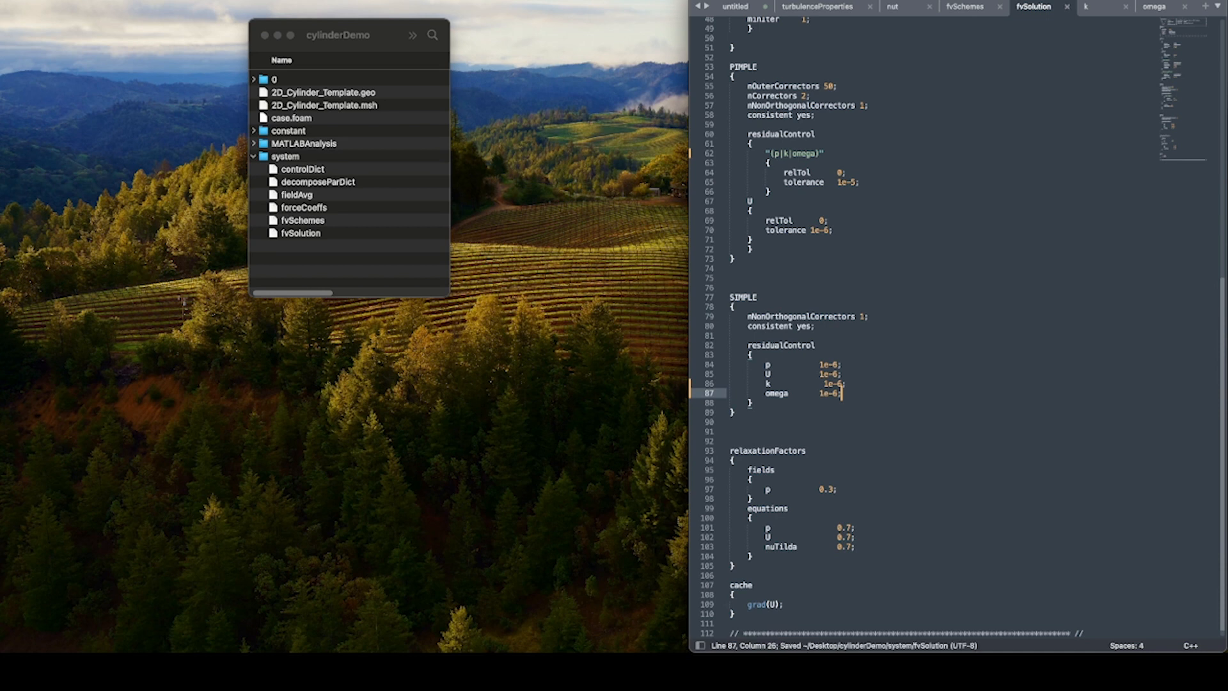
In the relaxationFactors equations block, replace nuTilda with k and realign its 0.7 value.
double_click(774, 547)
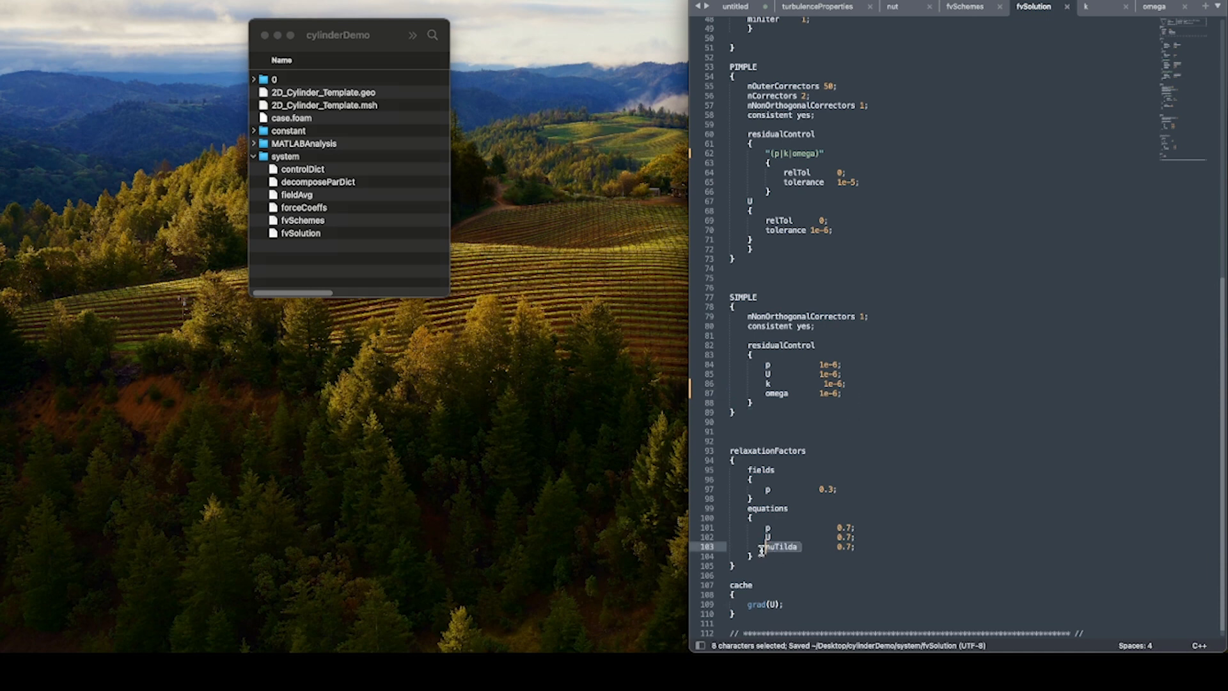
type("k")
key("Right")
key("Tab")
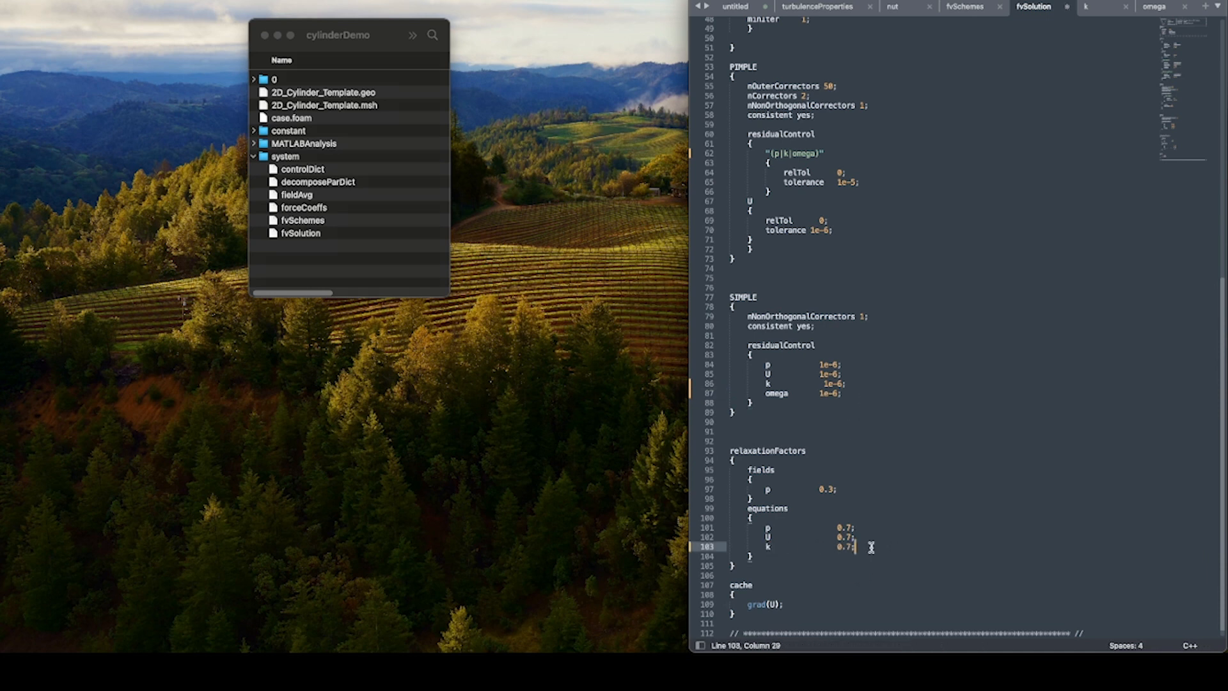
Add an omega relaxation factor of 0.7 below k in the equations block and save fvSolution.
key("super+Right")
key("Return")
type("omega")
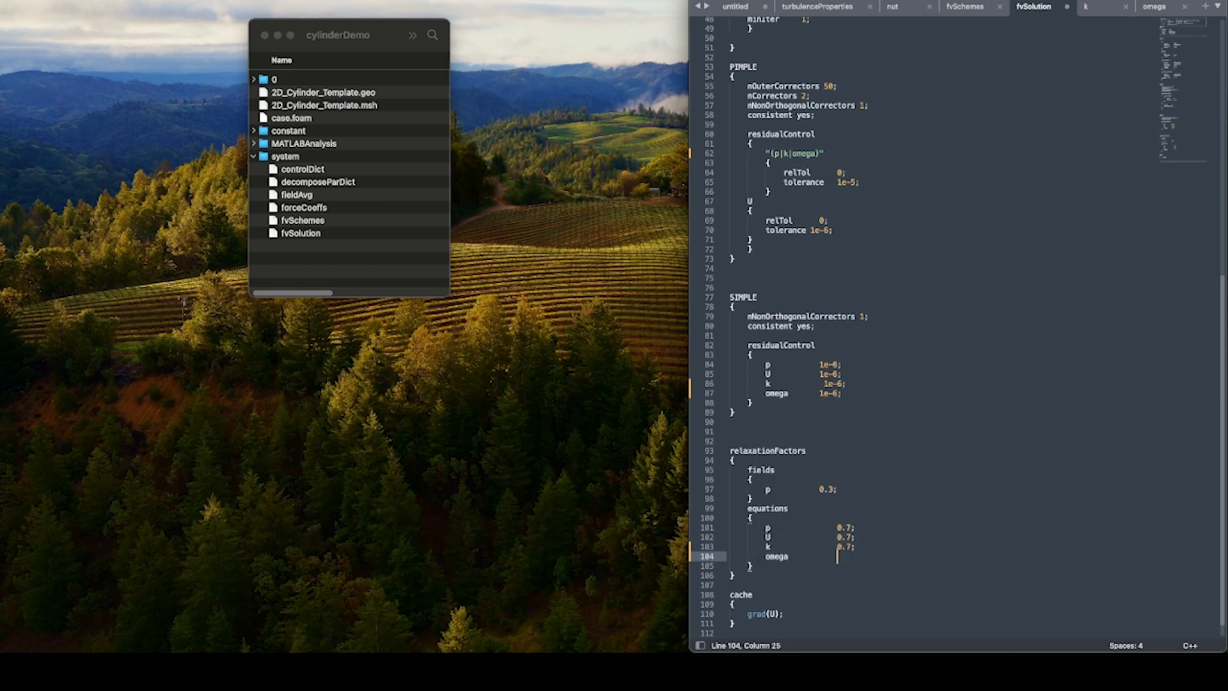
type("0.7;")
key("super+s")
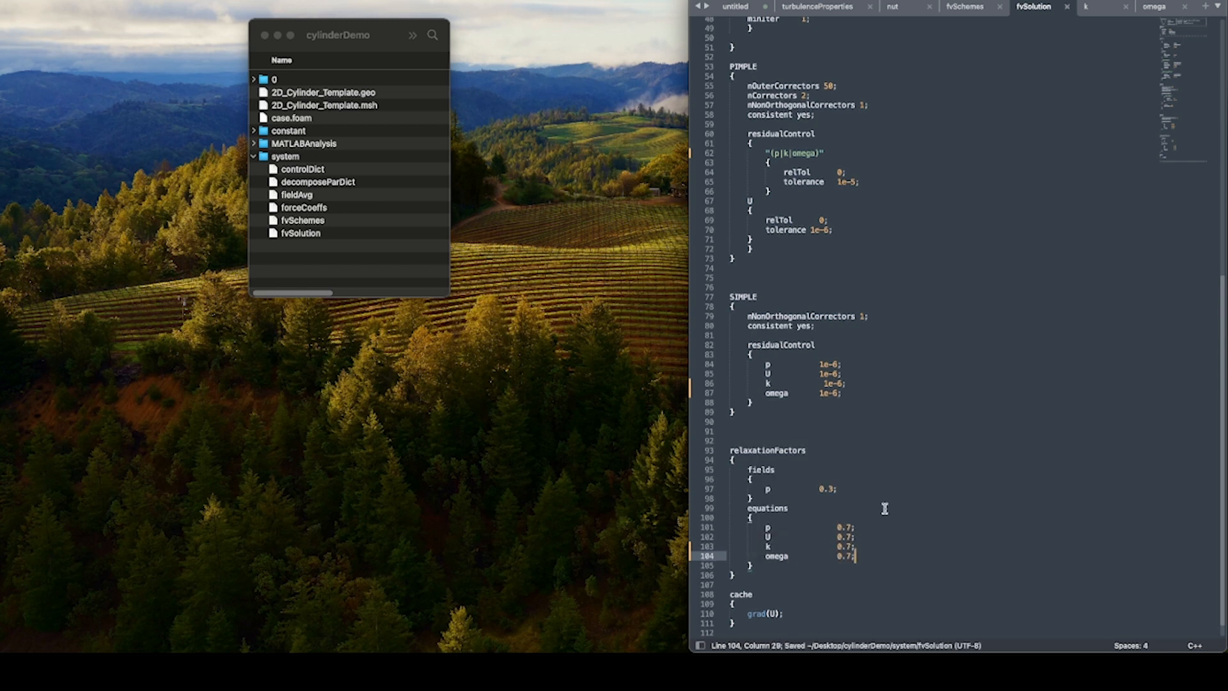
scroll(894, 386, "down", 1)
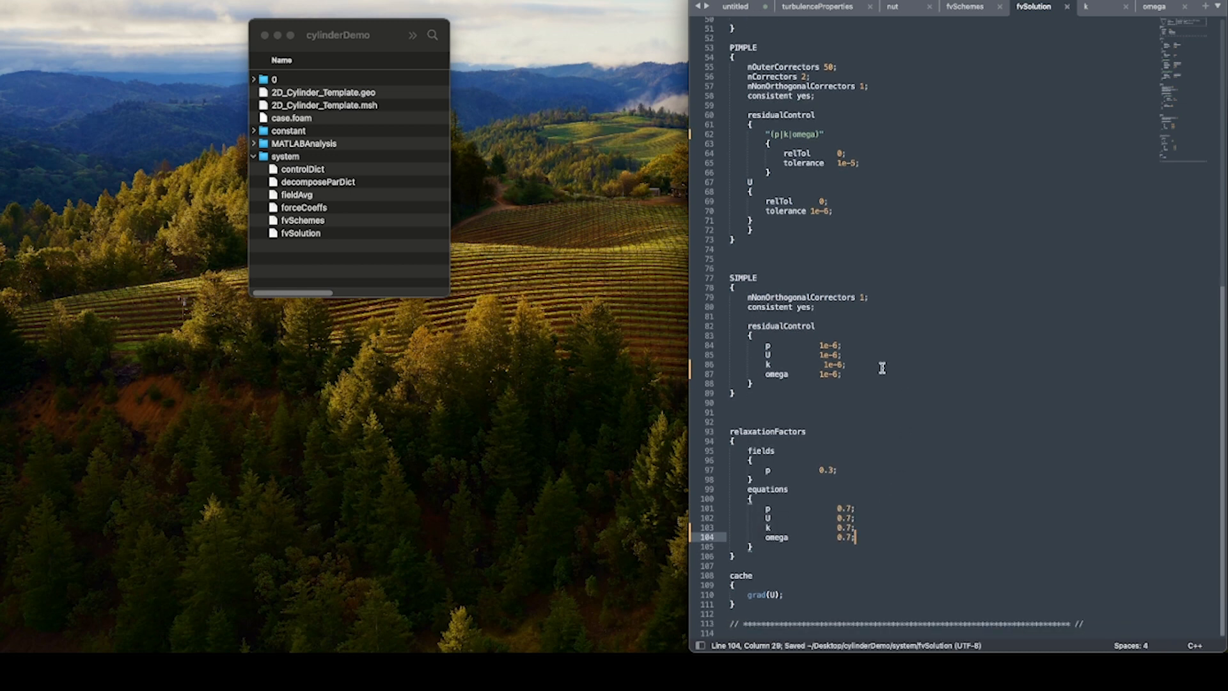